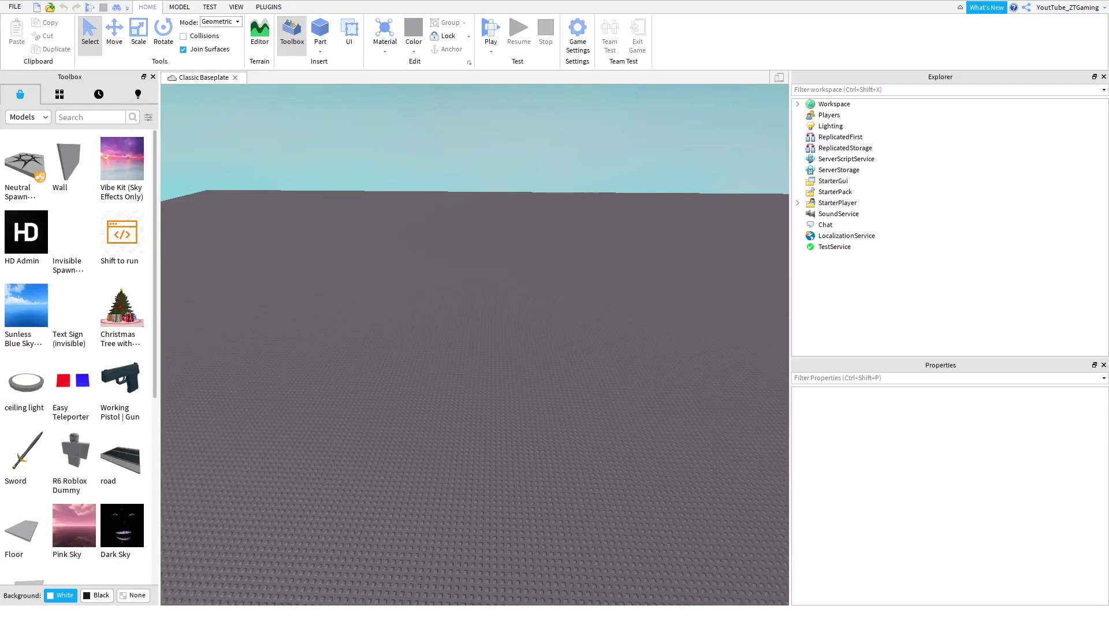
# - Open the game settings
pyautogui.moveTo(392, 331); pyautogui.dragTo(410, 303, button='right')
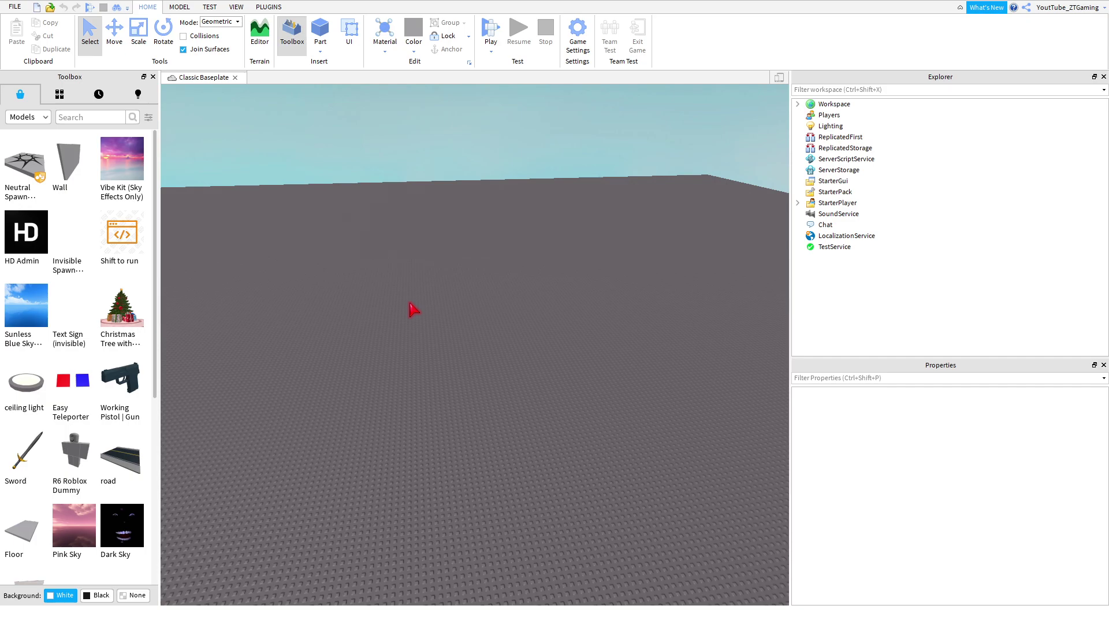
pyautogui.moveTo(409, 302); pyautogui.dragTo(423, 369, button='right')
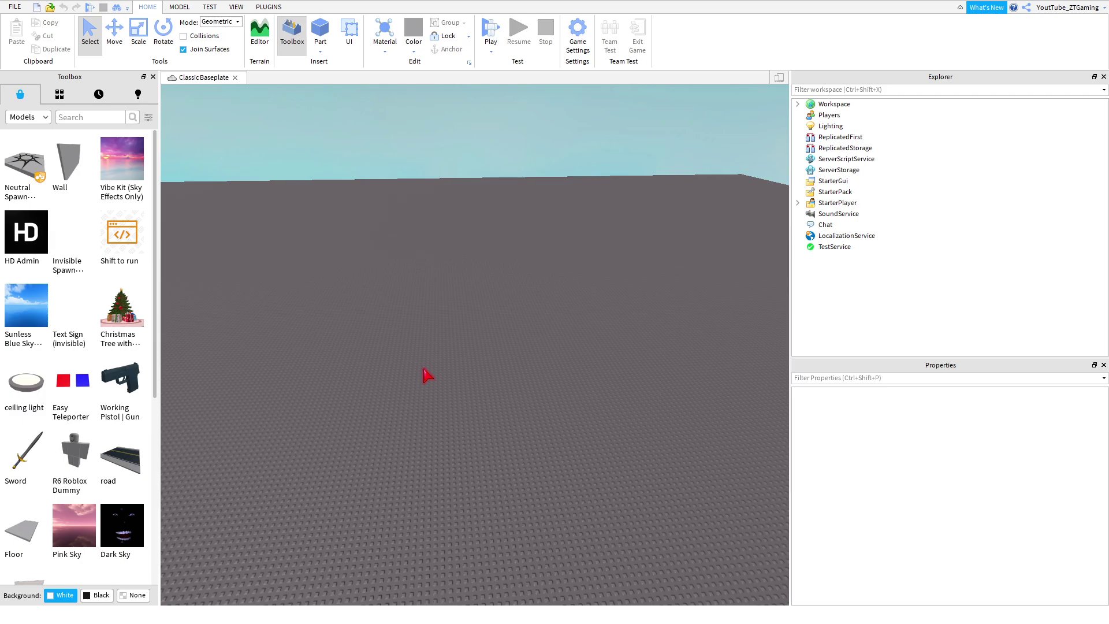
pyautogui.moveTo(417, 362); pyautogui.dragTo(392, 328, button='right')
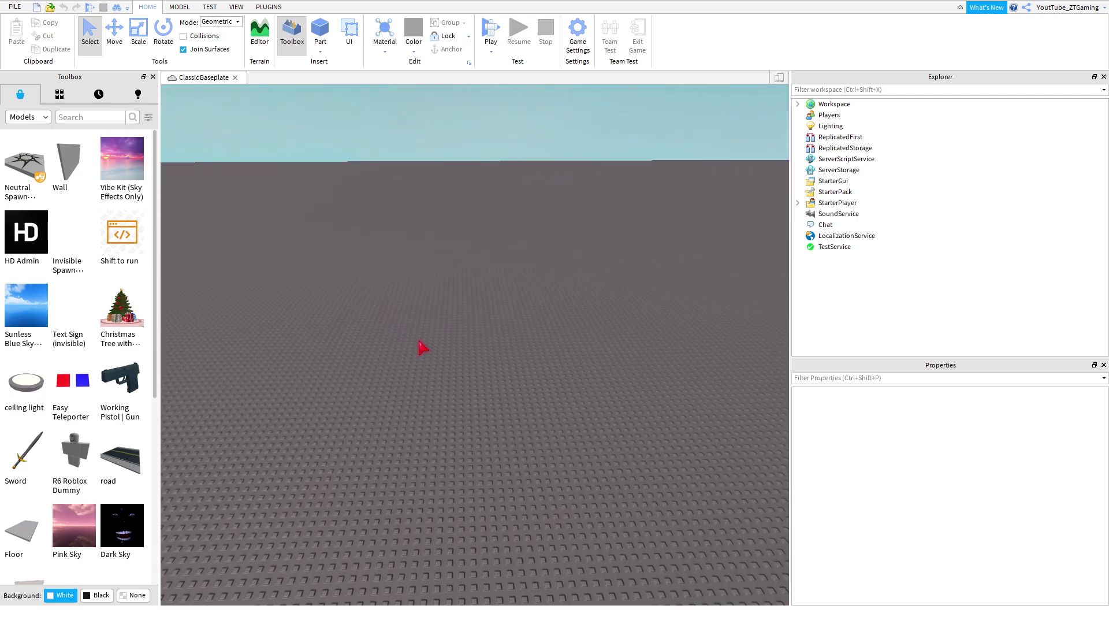
pyautogui.click(581, 50)
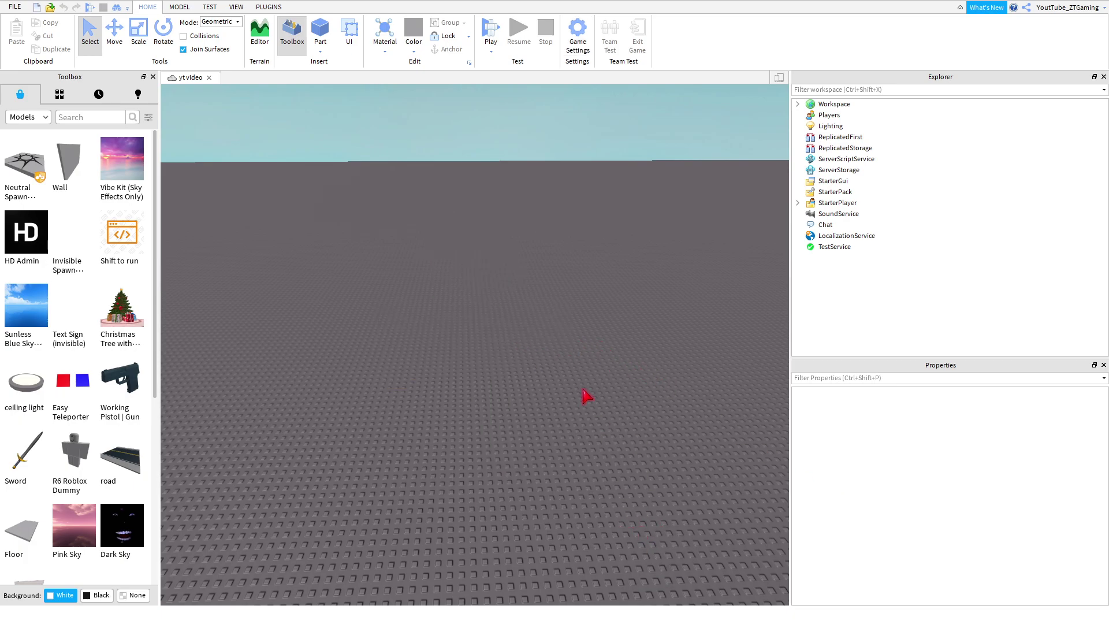
# - Insert the R6 Roblox Dummy model and reposition it on the baseplate
pyautogui.moveTo(585, 394); pyautogui.dragTo(532, 295, button='right')
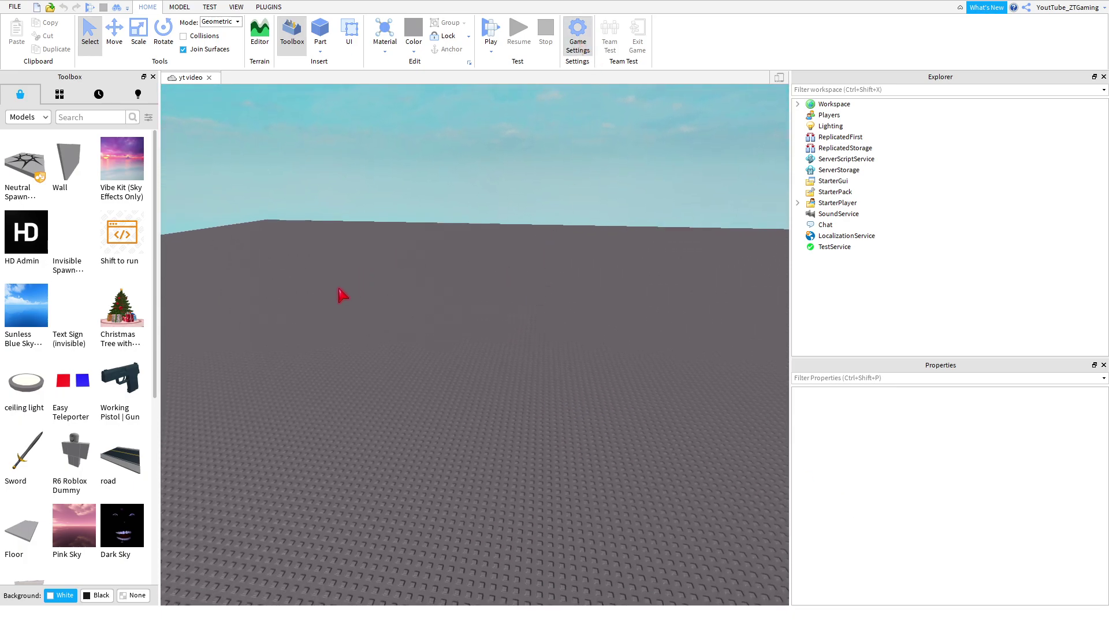
pyautogui.moveTo(574, 424); pyautogui.dragTo(566, 424, button='right')
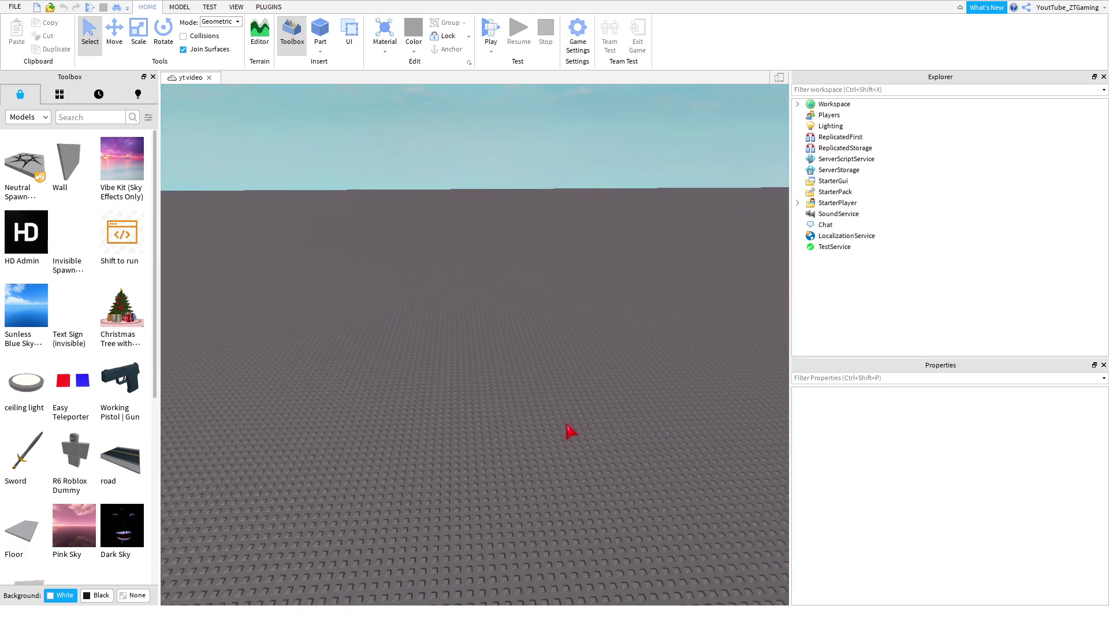
pyautogui.click(72, 456)
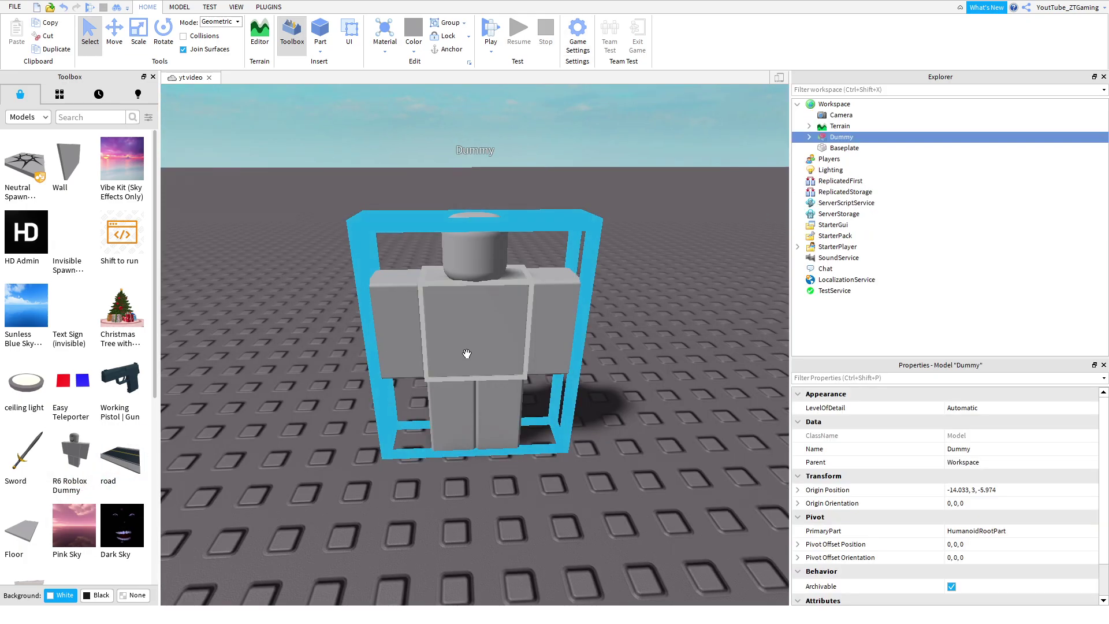
pyautogui.click(737, 384)
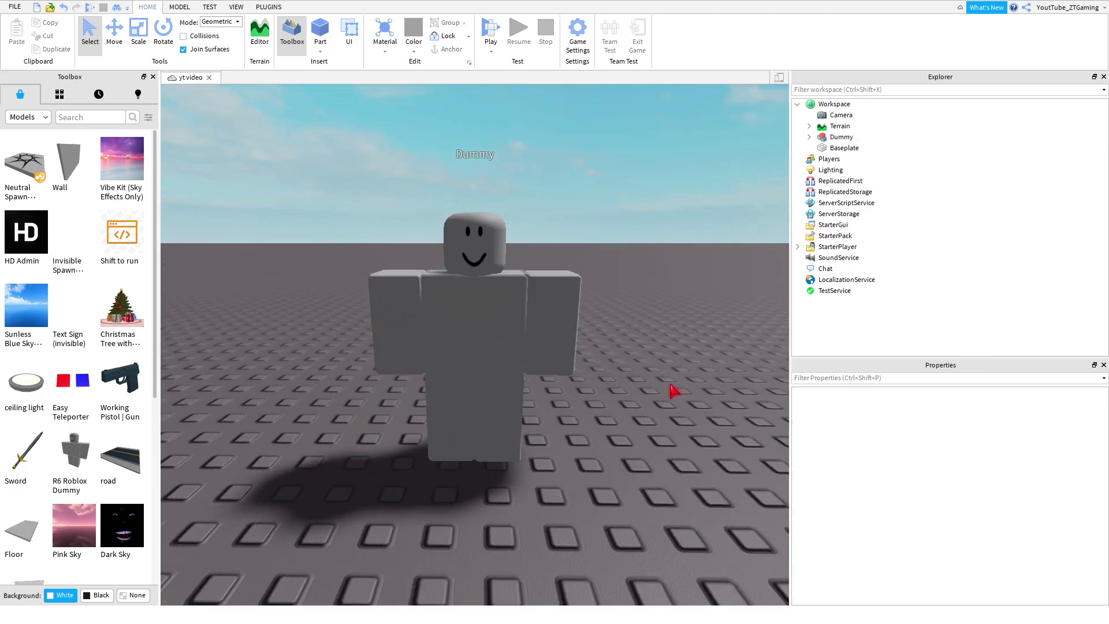
pyautogui.moveTo(478, 321); pyautogui.dragTo(457, 341)
pyautogui.click(544, 258)
# - Search the model library for R15 Dummy and insert the R15 Dummy model
pyautogui.click(108, 118)
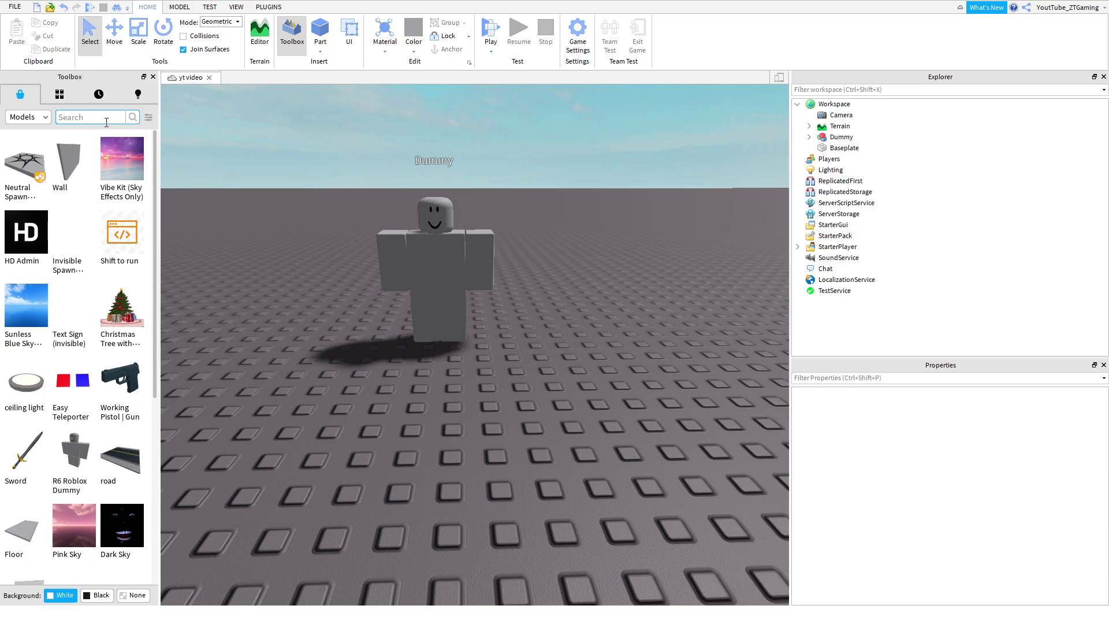
pyautogui.write('R15 Dummy')
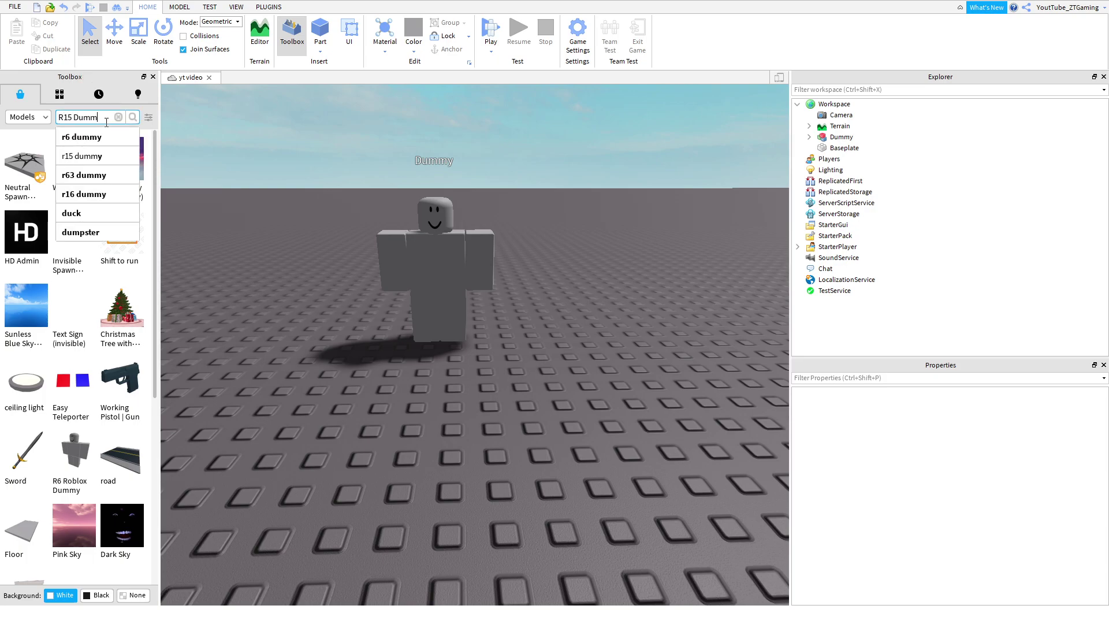
pyautogui.press('Return')
pyautogui.click(20, 190)
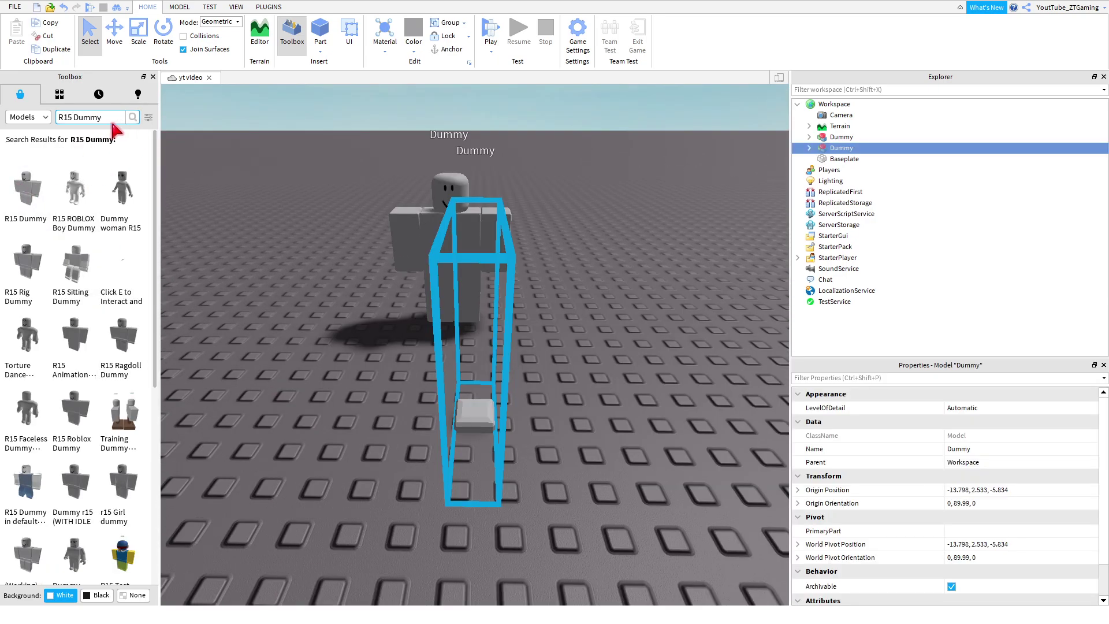
# - Place the R15 dummy beside the R6 dummy and rotate it to face the same direction
pyautogui.moveTo(465, 373); pyautogui.dragTo(547, 317)
pyautogui.press('r')
pyautogui.press('r')
pyautogui.click(552, 456)
# - Compare the body segments of the R6 and R15 dummies up close from the front
pyautogui.scroll(3, 553, 456)
pyautogui.moveTo(552, 455); pyautogui.dragTo(527, 405, button='right')
pyautogui.scroll(-3, 527, 405)
pyautogui.scroll(3, 528, 404)
pyautogui.press('w')
pyautogui.press('a')
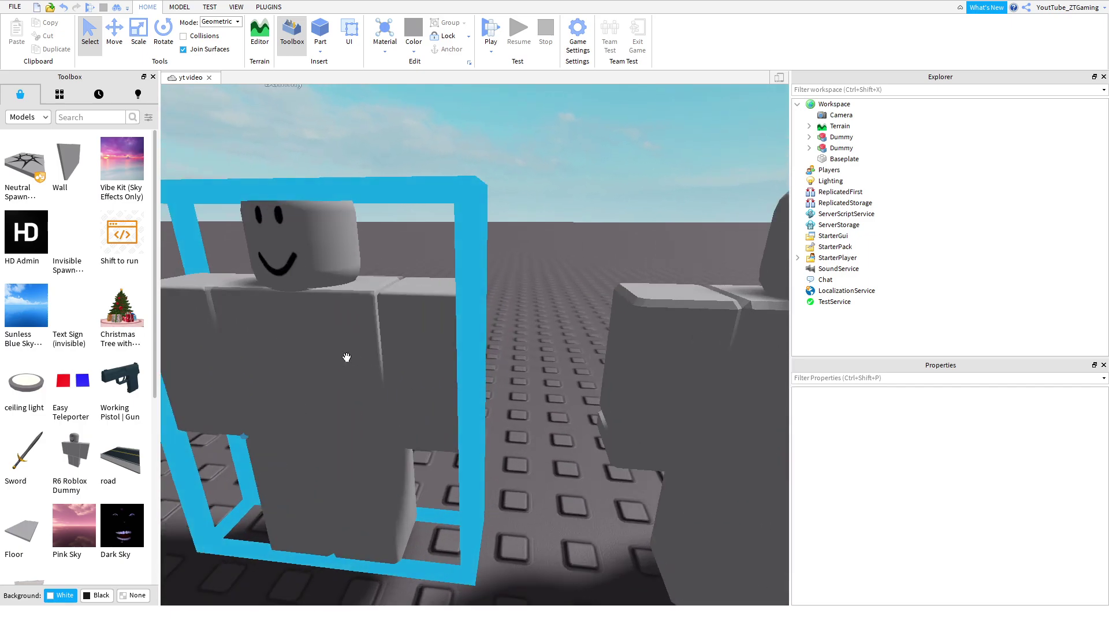
pyautogui.moveTo(448, 270); pyautogui.dragTo(500, 518, button='right')
pyautogui.scroll(-5, 504, 524)
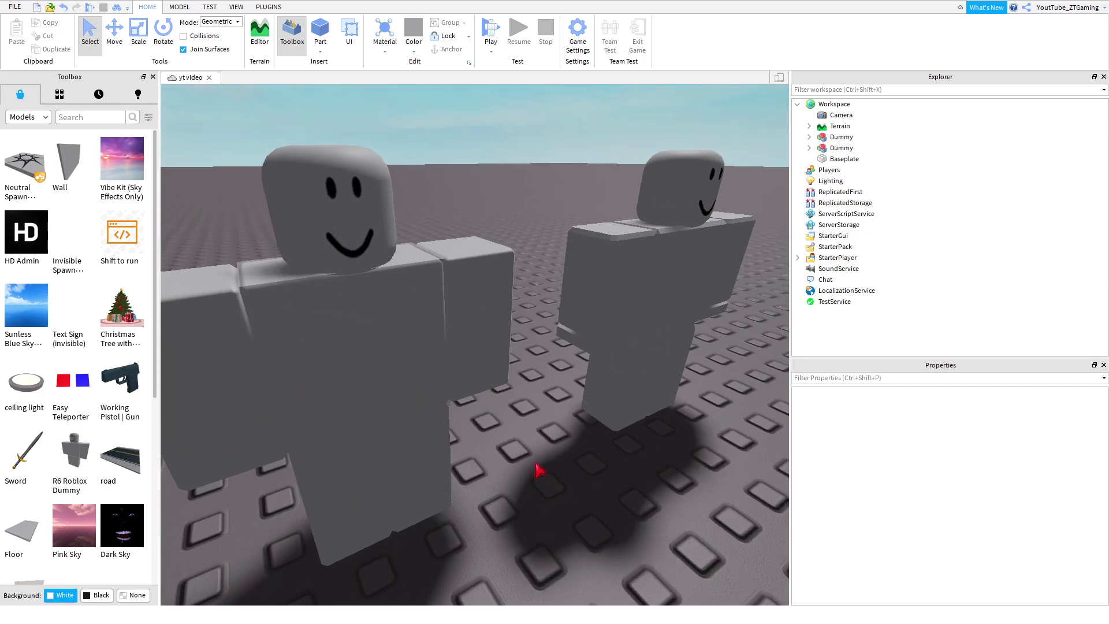
pyautogui.moveTo(493, 265); pyautogui.dragTo(490, 193, button='right')
pyautogui.scroll(-3, 563, 445)
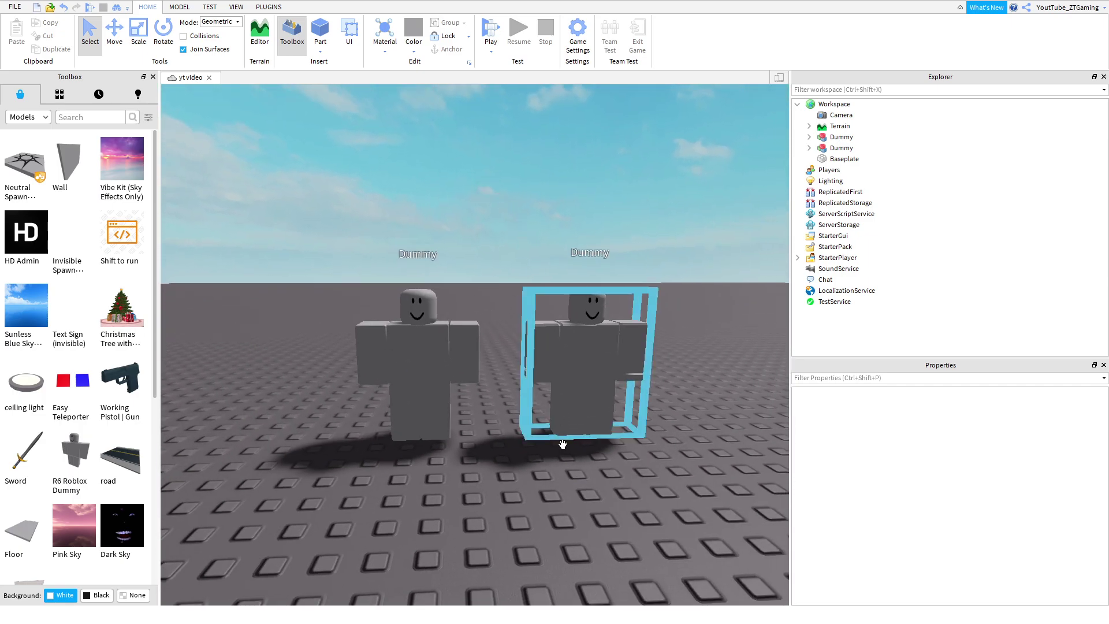
pyautogui.press('w')
pyautogui.moveTo(563, 444); pyautogui.dragTo(673, 623, button='right')
pyautogui.scroll(3, 690, 413)
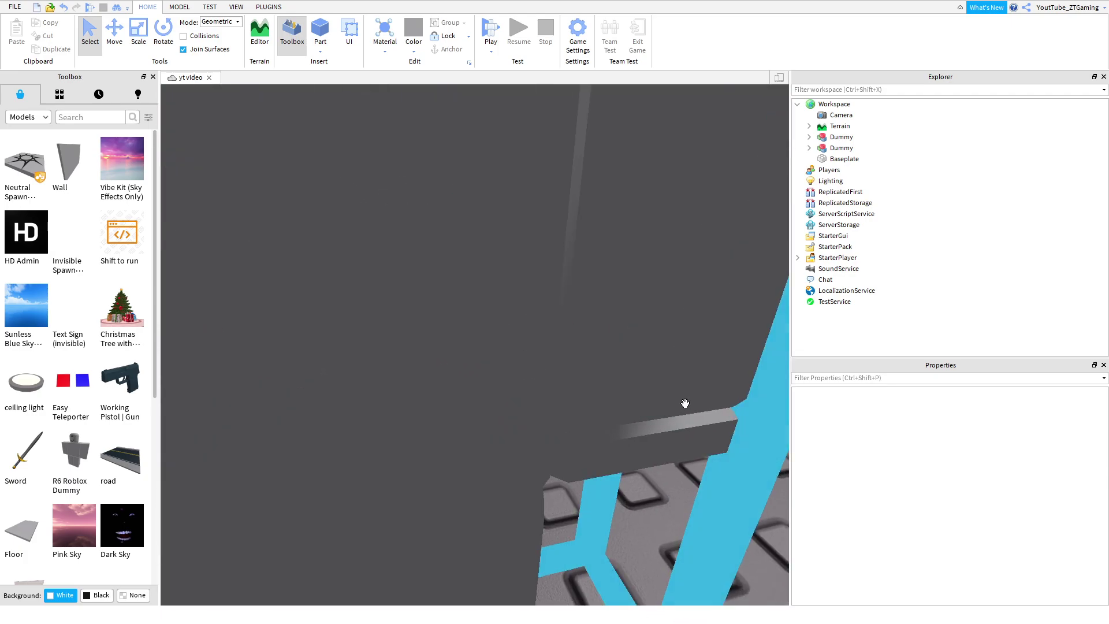
pyautogui.scroll(-6, 683, 400)
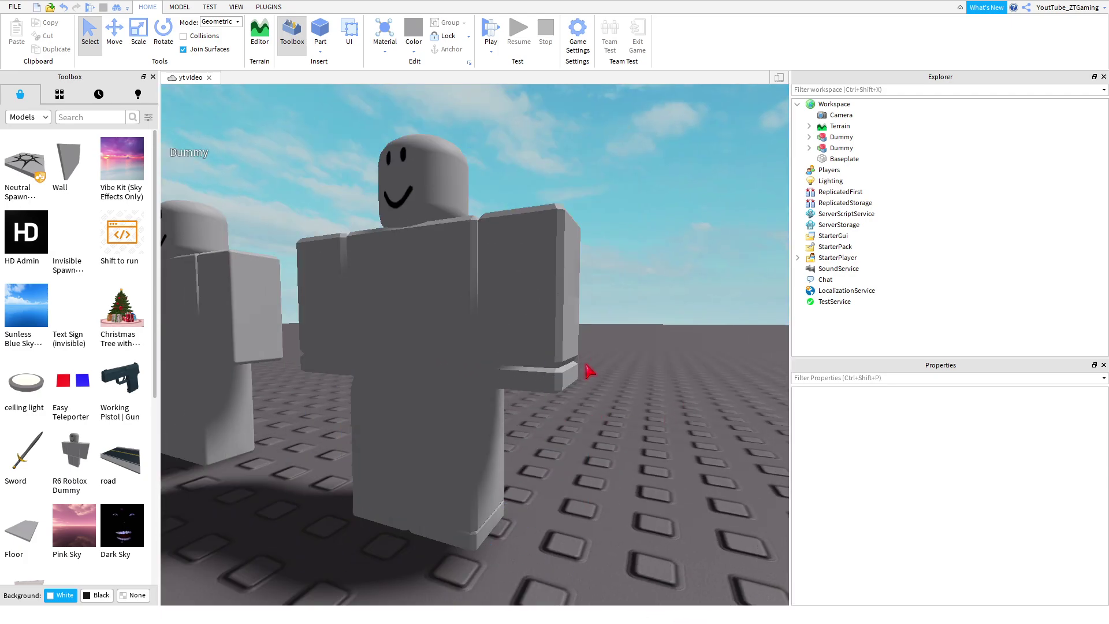
# - Examine the joints of both dummies from the side and back, and return to a front view
pyautogui.press('d')
pyautogui.moveTo(585, 365); pyautogui.dragTo(483, 376, button='right')
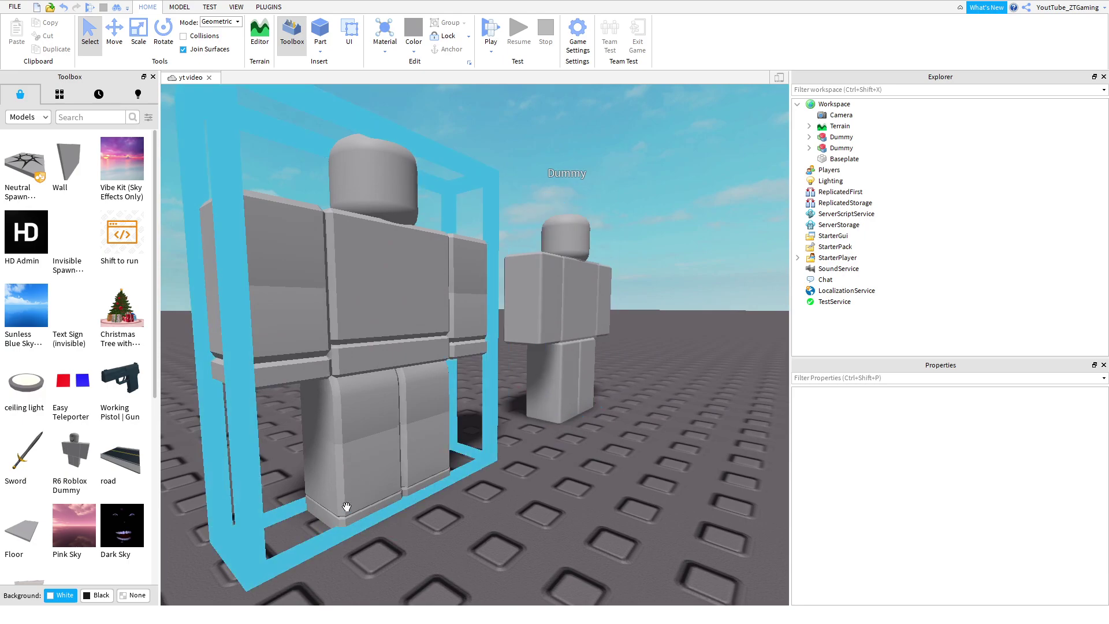
pyautogui.press('d')
pyautogui.moveTo(470, 330); pyautogui.dragTo(493, 344, button='right')
pyautogui.scroll(-6, 493, 344)
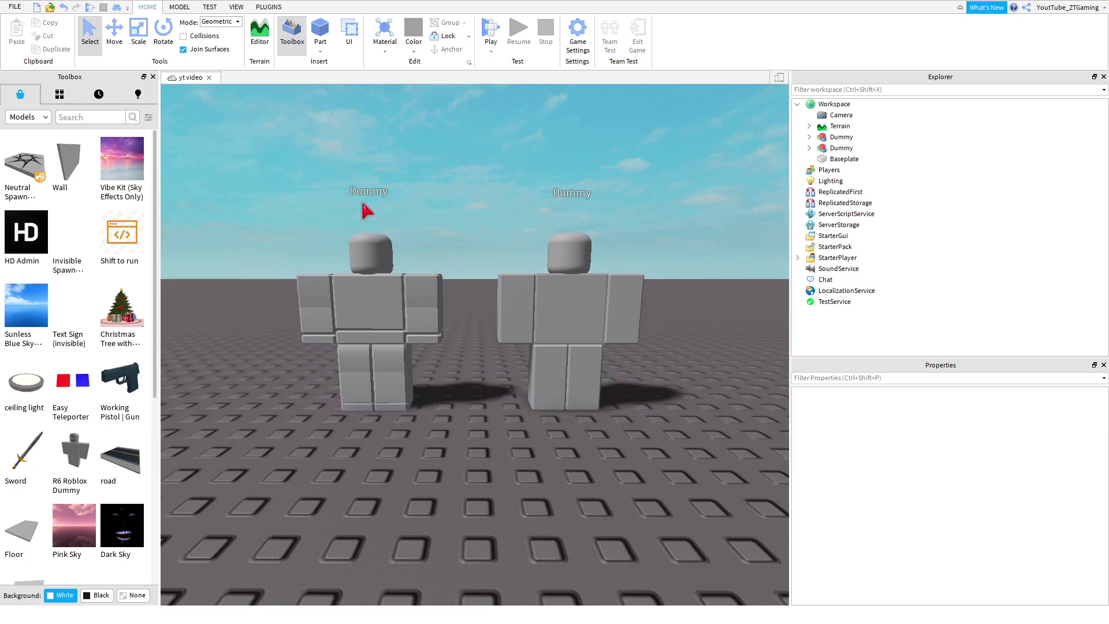
pyautogui.scroll(2, 428, 352)
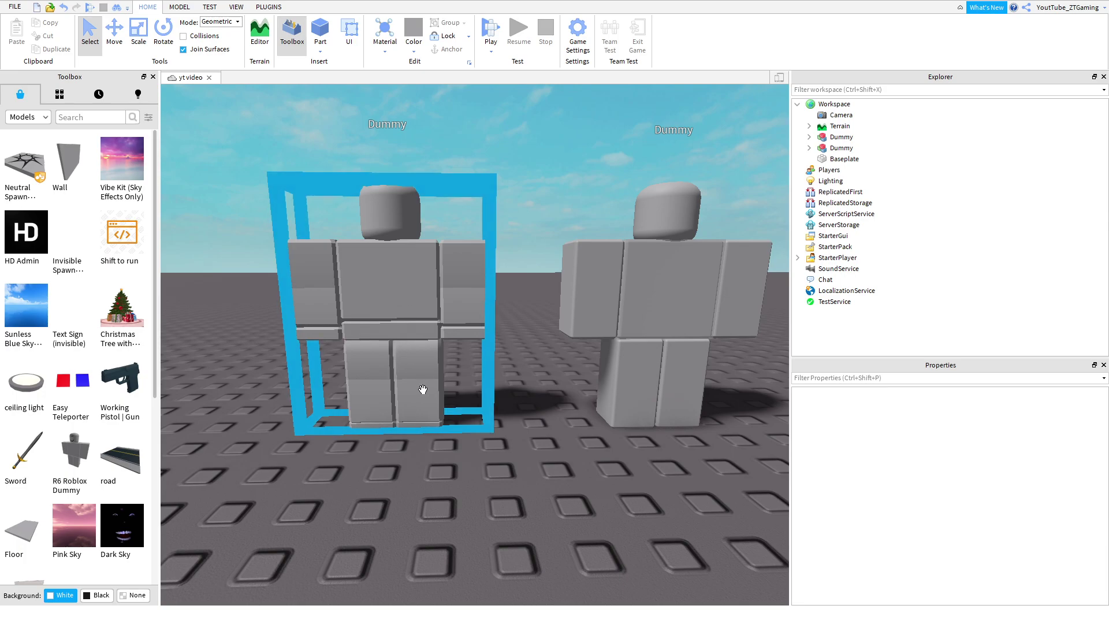
pyautogui.press('d')
pyautogui.press('a')
pyautogui.scroll(-2, 583, 345)
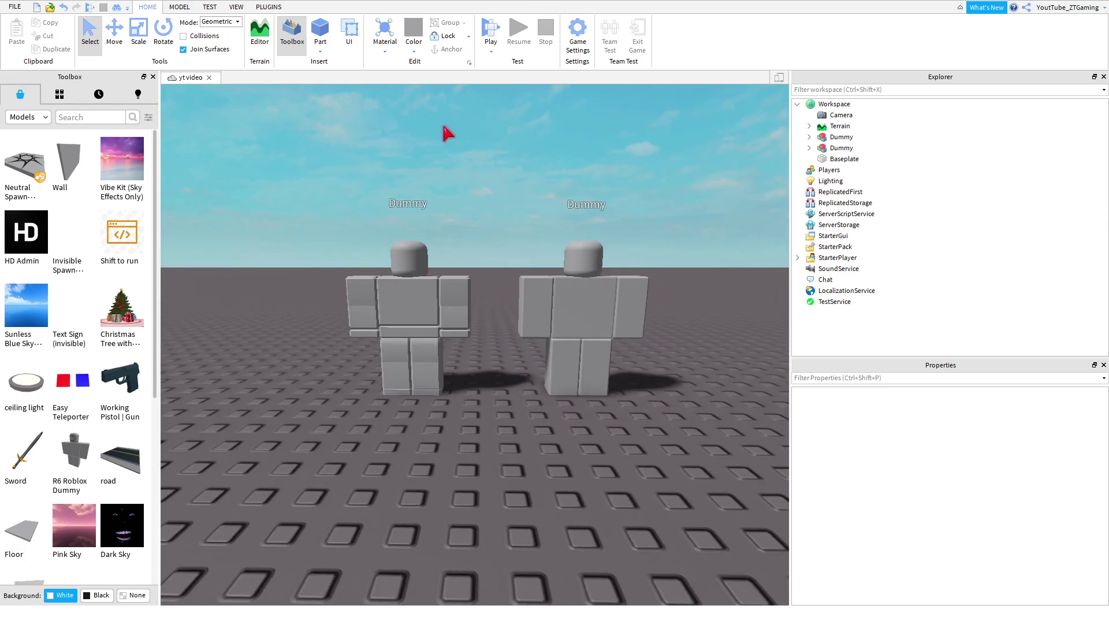
pyautogui.click(414, 272)
pyautogui.click(620, 307)
pyautogui.click(607, 99)
pyautogui.press('a')
pyautogui.moveTo(492, 109); pyautogui.dragTo(564, 105, button='right')
pyautogui.scroll(-2, 484, 178)
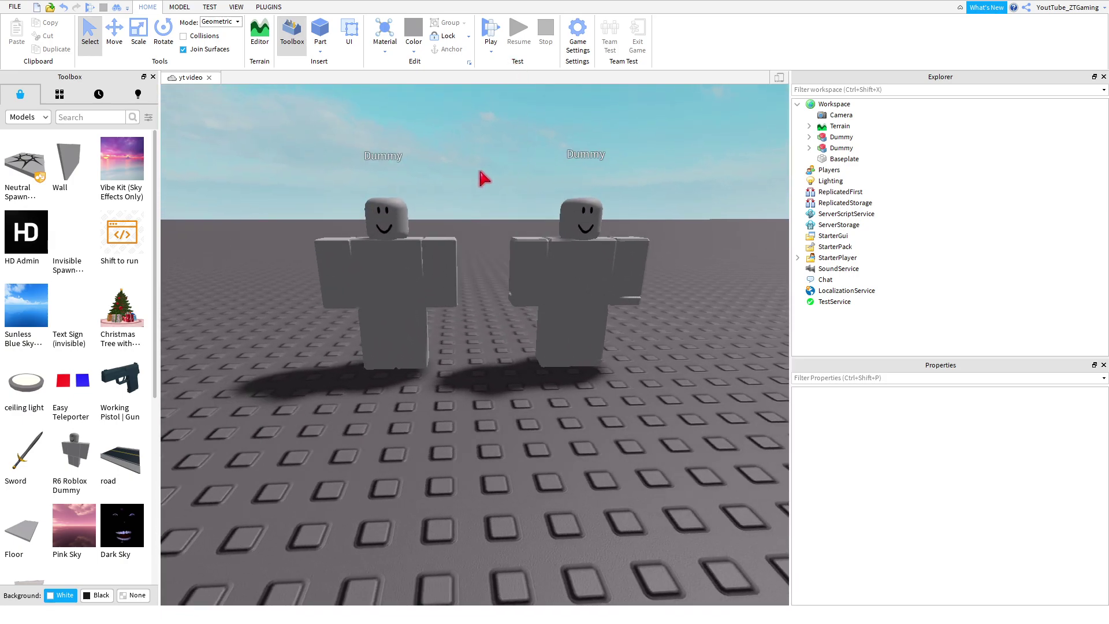
# - Expand the R6 dummy in the Explorer and inspect its arms, legs, HumanoidRootPart and Head
pyautogui.click(823, 138)
pyautogui.click(809, 137)
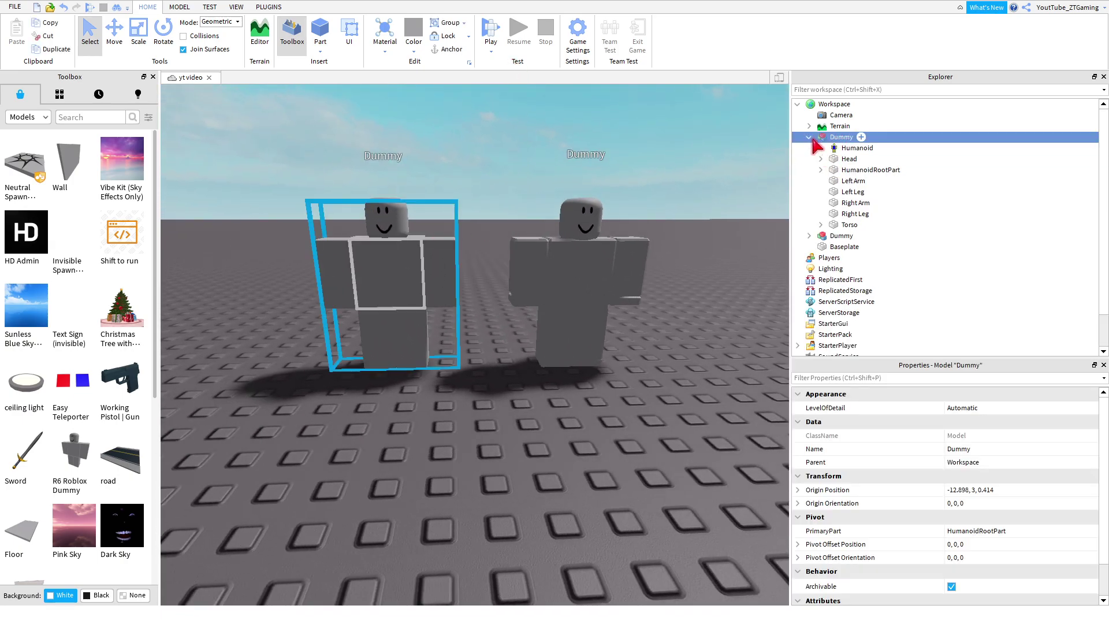
pyautogui.click(853, 181)
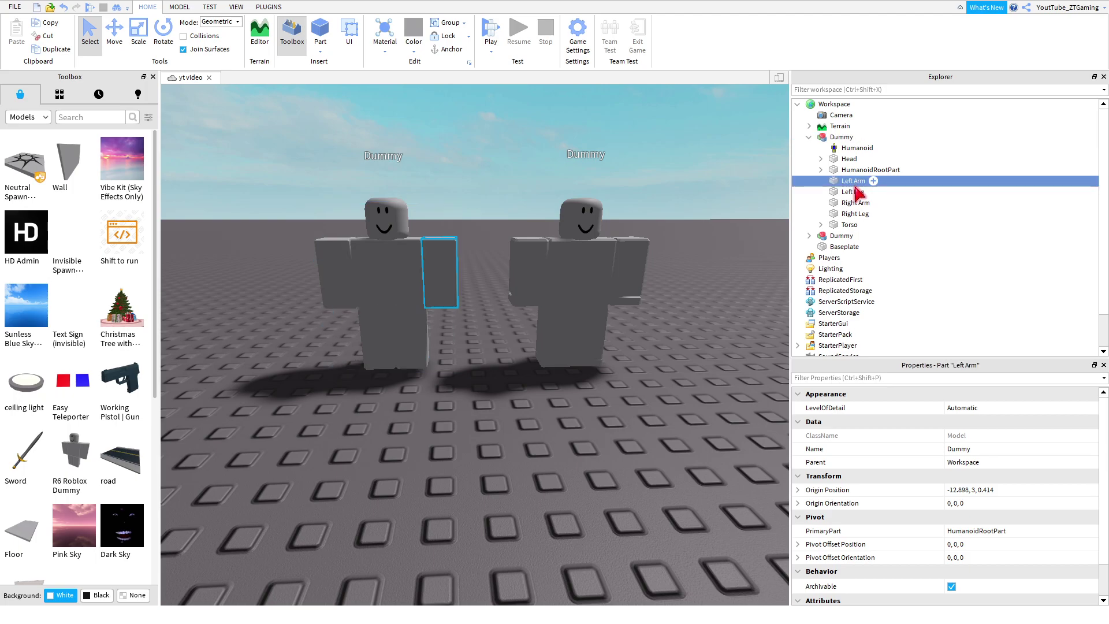
pyautogui.click(854, 204)
pyautogui.click(853, 214)
pyautogui.click(854, 203)
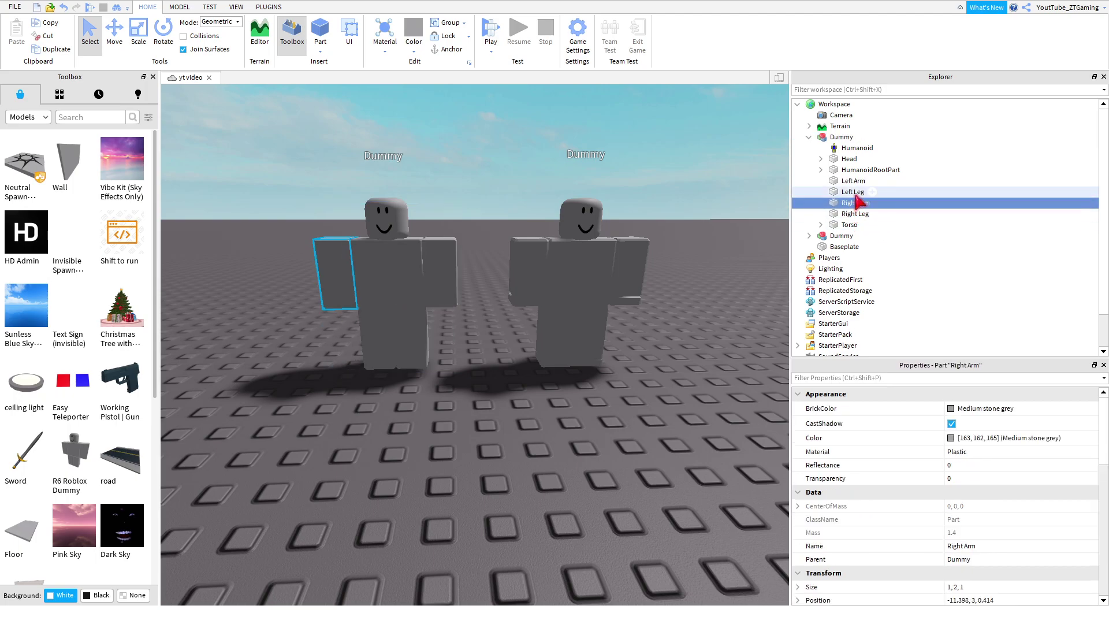
pyautogui.click(854, 193)
pyautogui.click(854, 181)
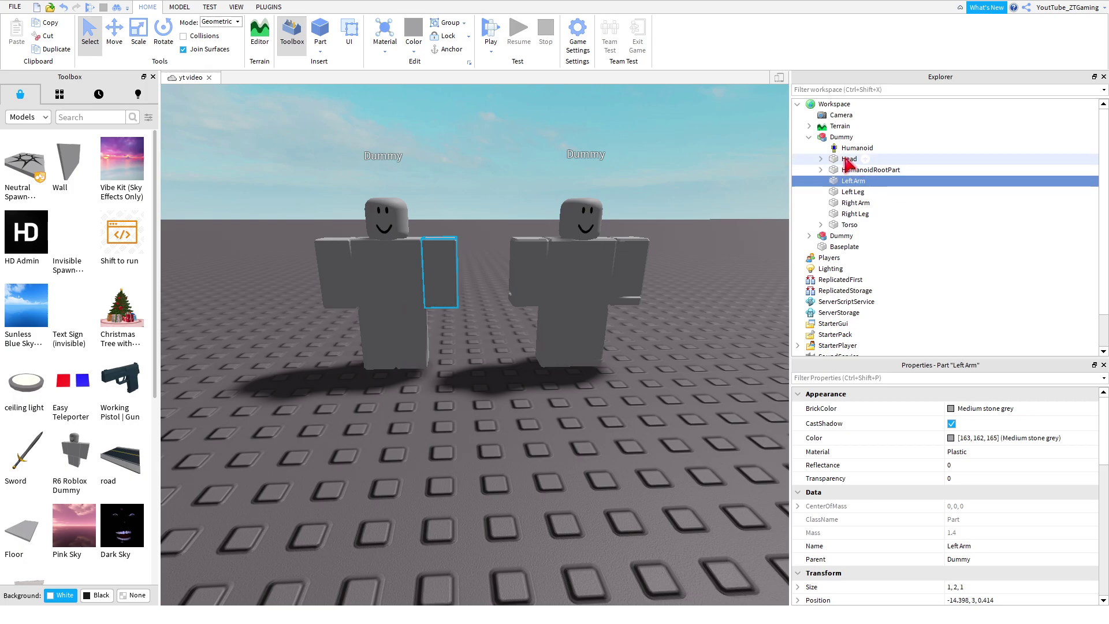
pyautogui.click(861, 170)
pyautogui.click(849, 159)
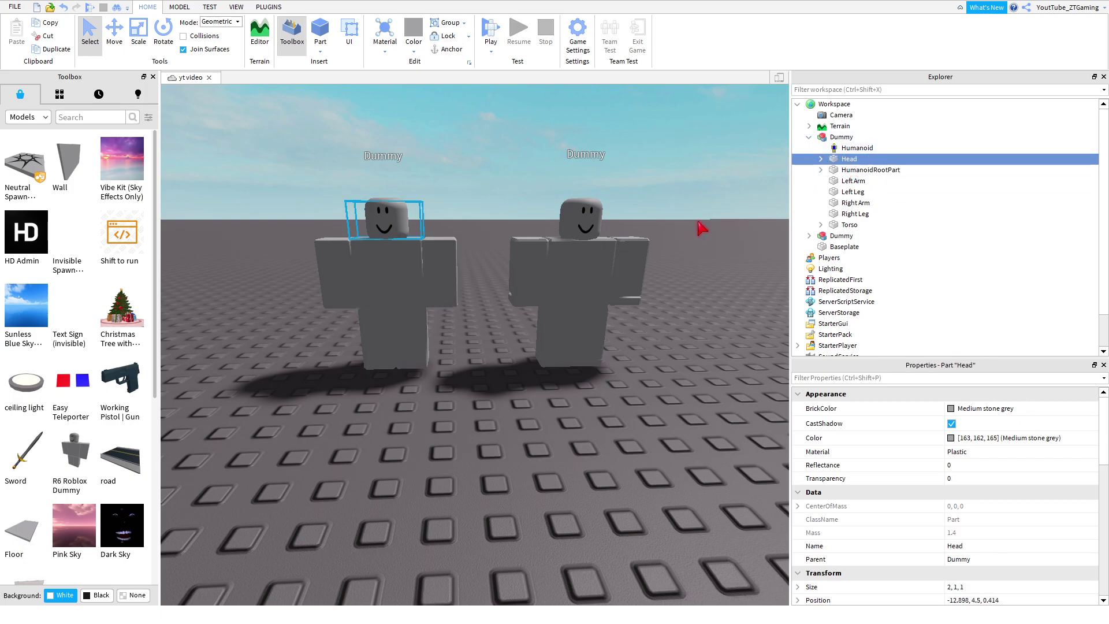
# - Expand the R15 dummy in the Explorer and inspect its parts, including LeftFoot, LeftHand and LeftLowerLeg
pyautogui.click(586, 277)
pyautogui.click(809, 235)
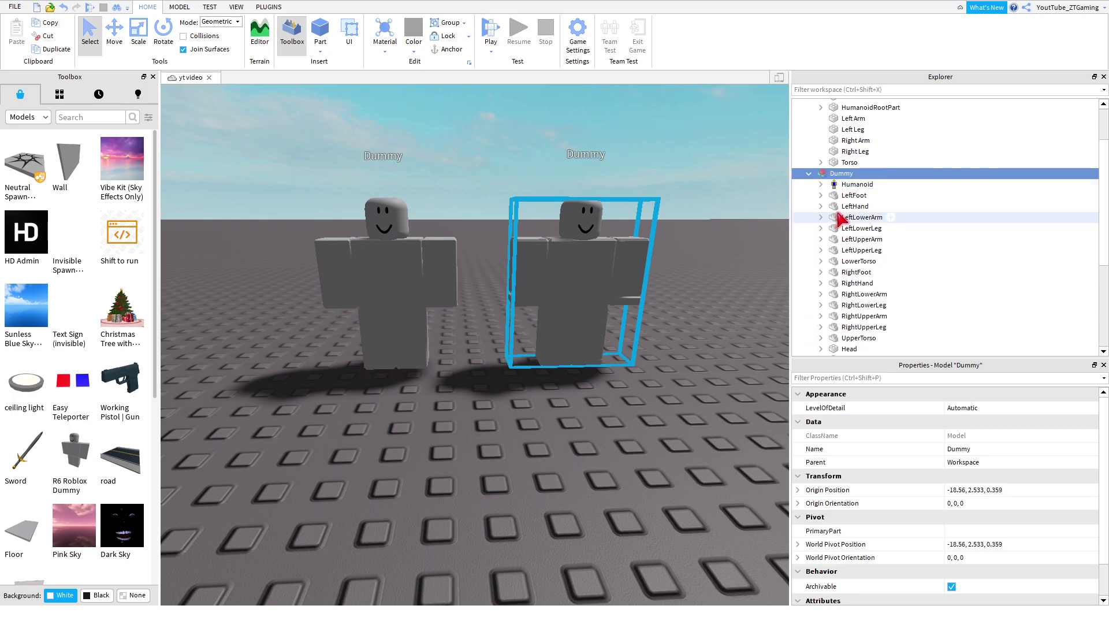
pyautogui.click(852, 195)
pyautogui.click(910, 207)
pyautogui.click(861, 228)
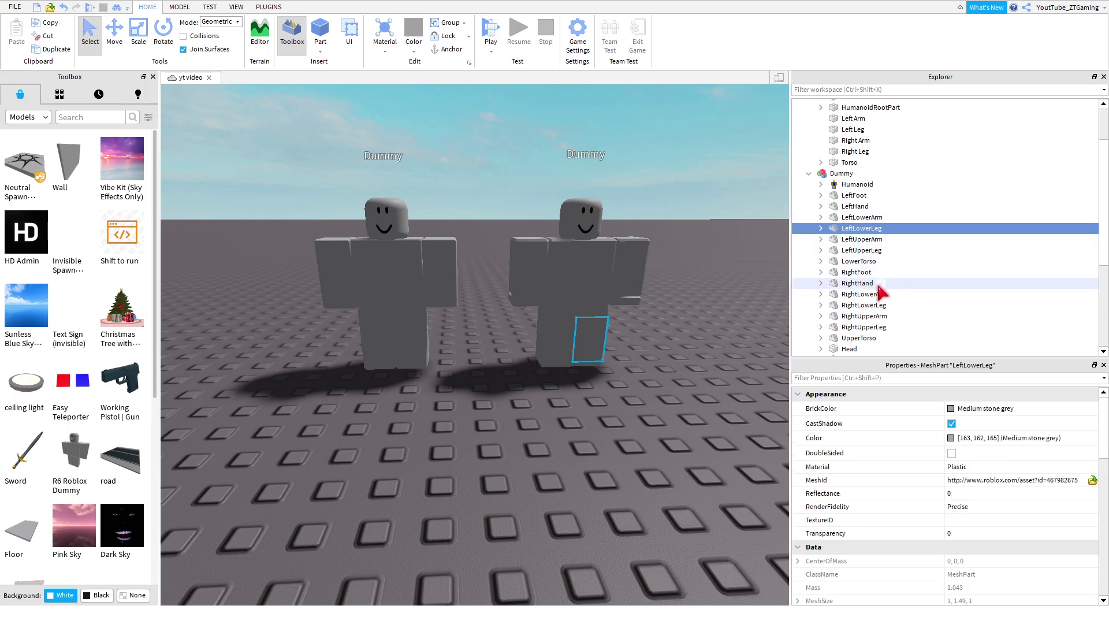
# - Delete the R15 dummy, leaving the R6 dummy in the workspace
pyautogui.click(809, 173)
pyautogui.click(839, 196)
pyautogui.press('Delete')
pyautogui.click(363, 251)
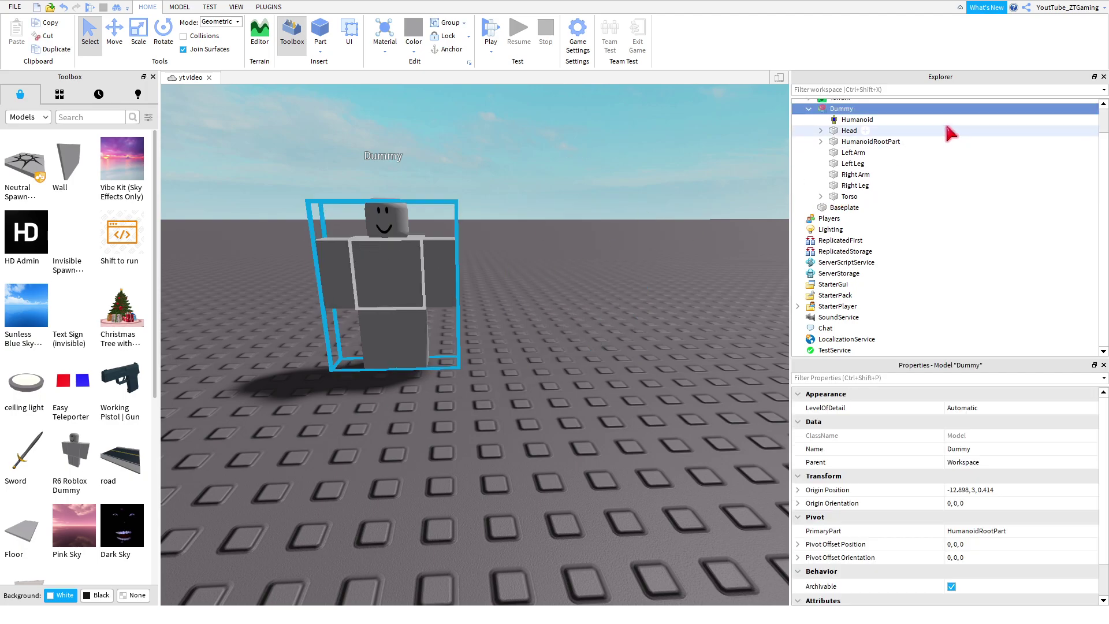
pyautogui.click(643, 228)
pyautogui.moveTo(644, 228); pyautogui.dragTo(644, 228, button='right')
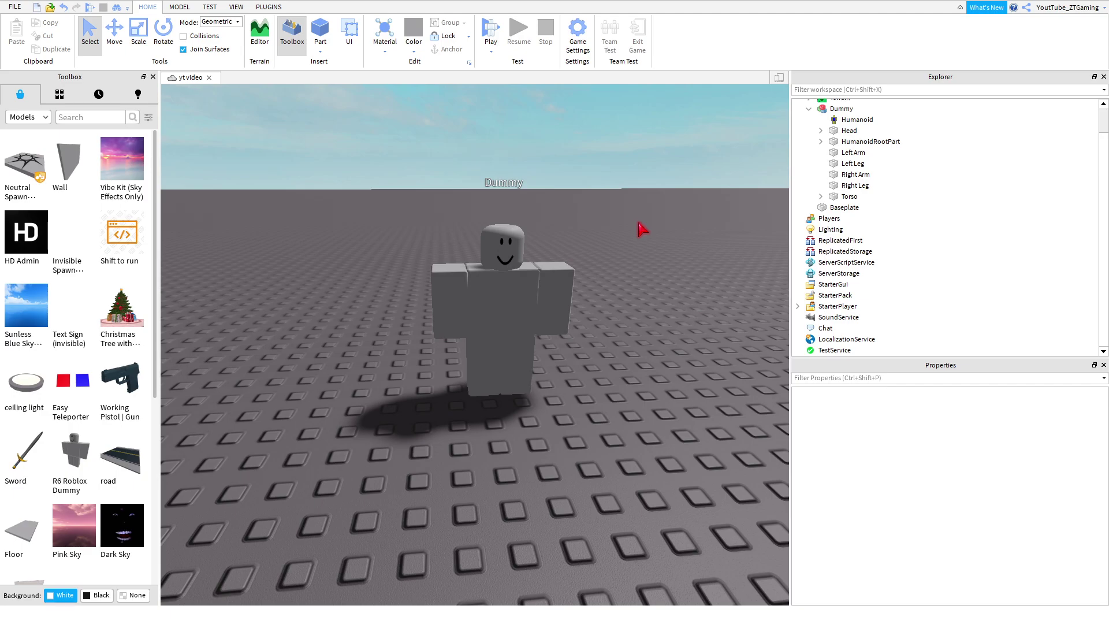
pyautogui.moveTo(630, 216); pyautogui.dragTo(630, 216, button='right')
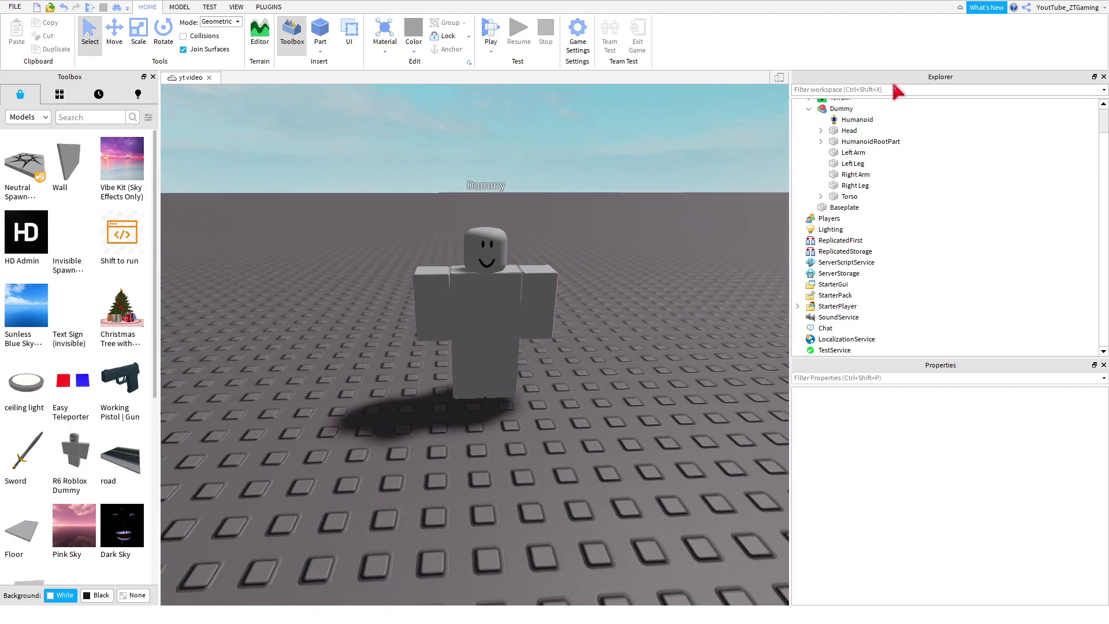
# - Collapse the remaining Dummy model in the Explorer and rename it to whatever
pyautogui.click(832, 110)
pyautogui.click(809, 109)
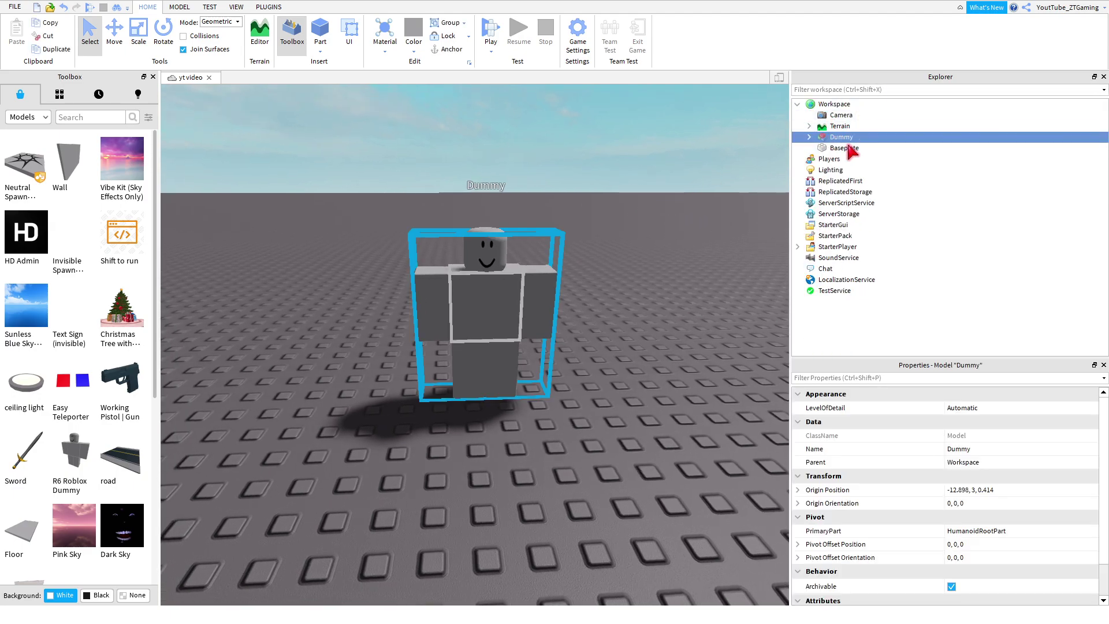
pyautogui.press('F2')
pyautogui.write('what')
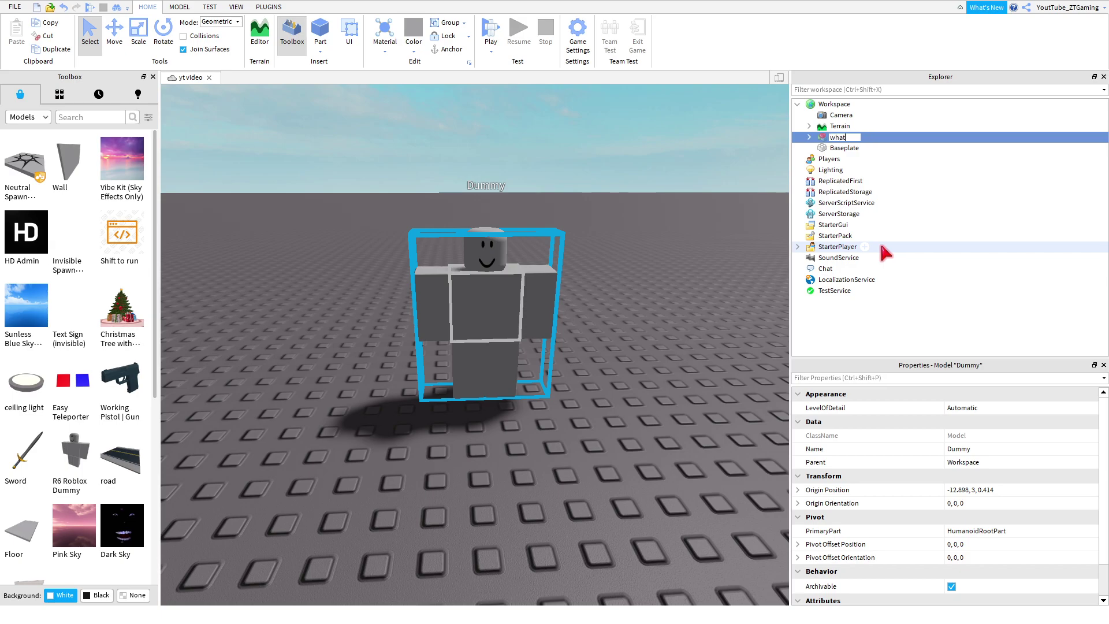
pyautogui.write('ever')
pyautogui.press('Return')
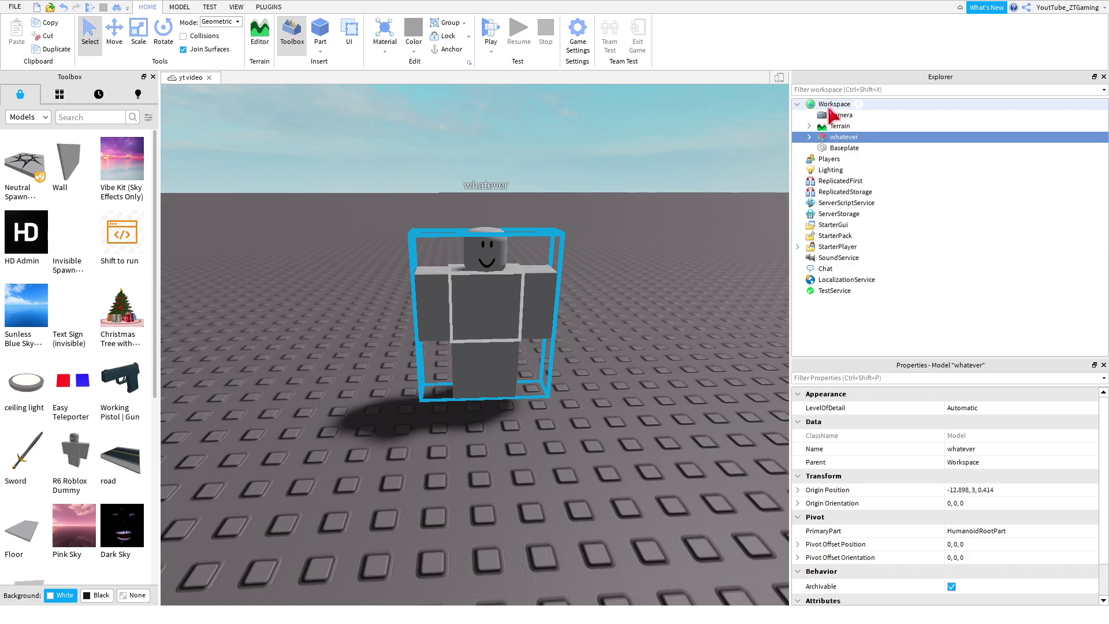
# - Insert a new block part in front of the dummy
pyautogui.moveTo(700, 143); pyautogui.dragTo(701, 144, button='right')
pyautogui.click(701, 144)
pyautogui.press('s')
pyautogui.click(321, 35)
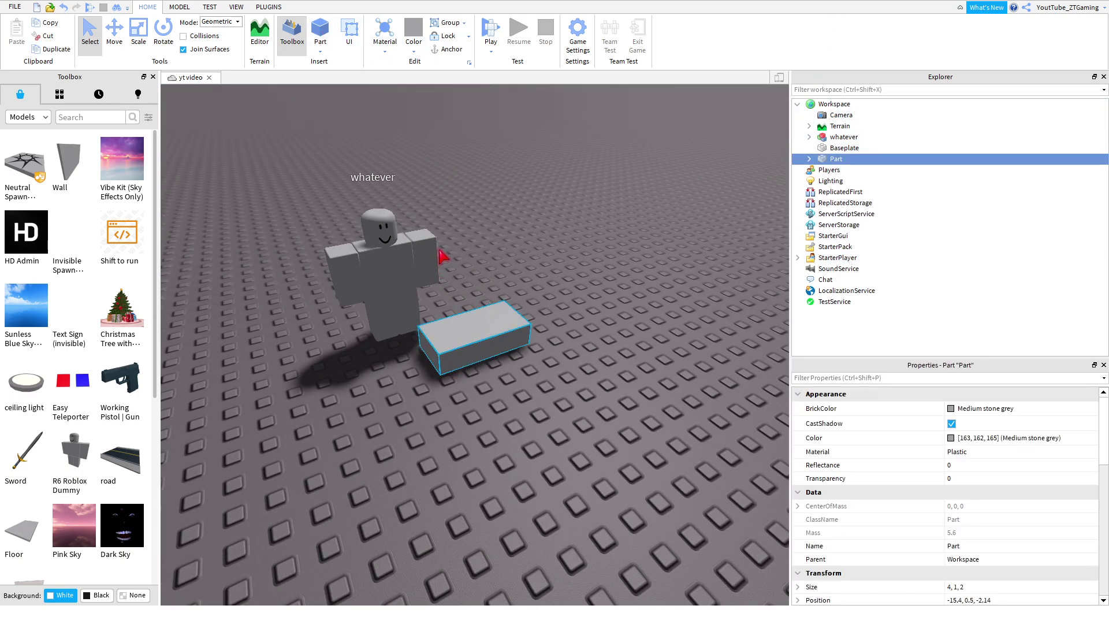
# - Scale the block part to about 5.4 × 1 × 4.9 studs and reposition it directly in front of the dummy
pyautogui.scroll(-2, 553, 283)
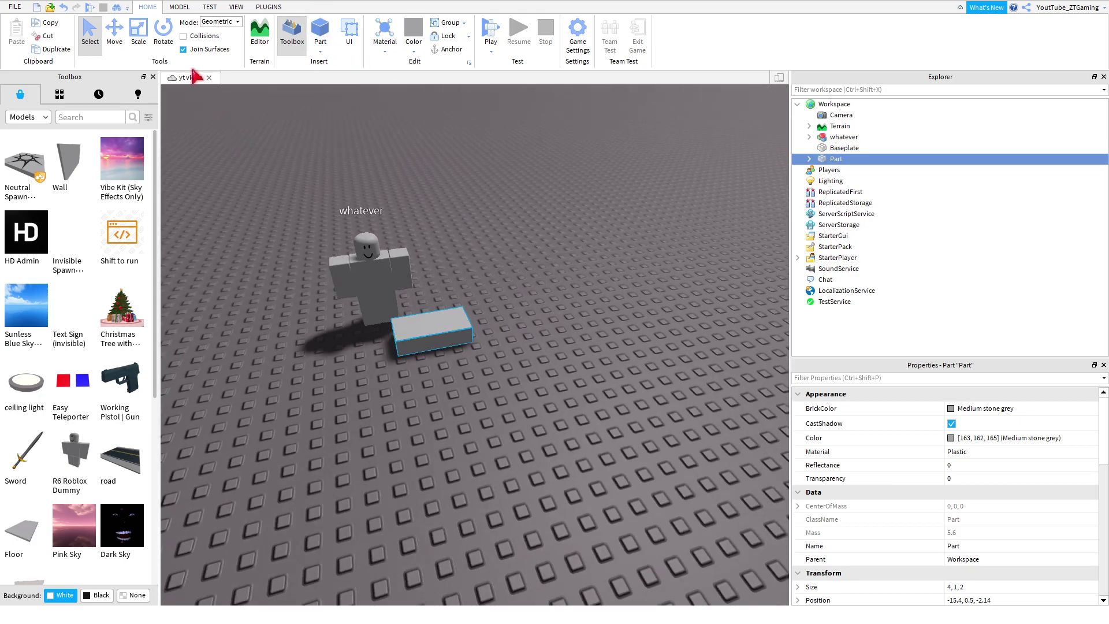
pyautogui.click(138, 29)
pyautogui.moveTo(512, 321); pyautogui.dragTo(525, 318)
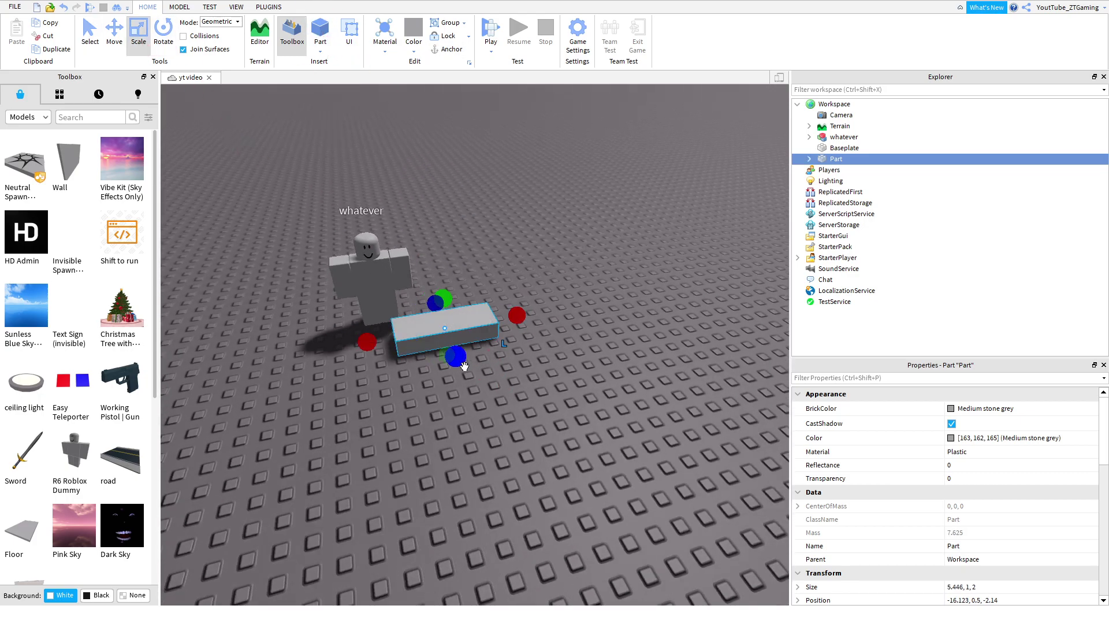
pyautogui.moveTo(456, 359); pyautogui.dragTo(471, 397)
pyautogui.click(89, 28)
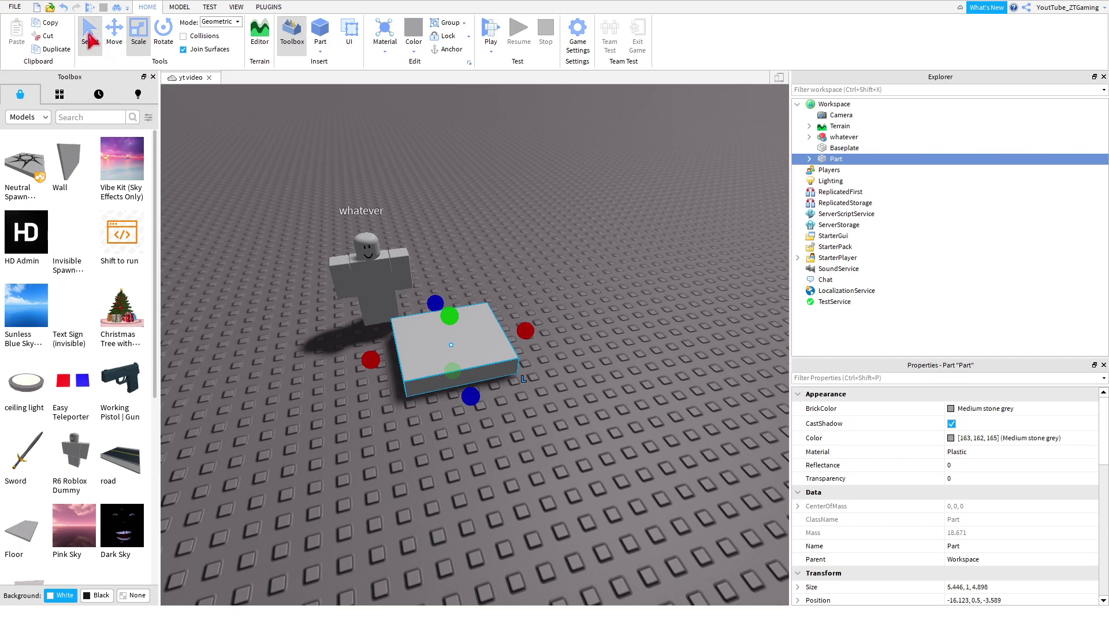
pyautogui.moveTo(467, 359); pyautogui.dragTo(477, 386)
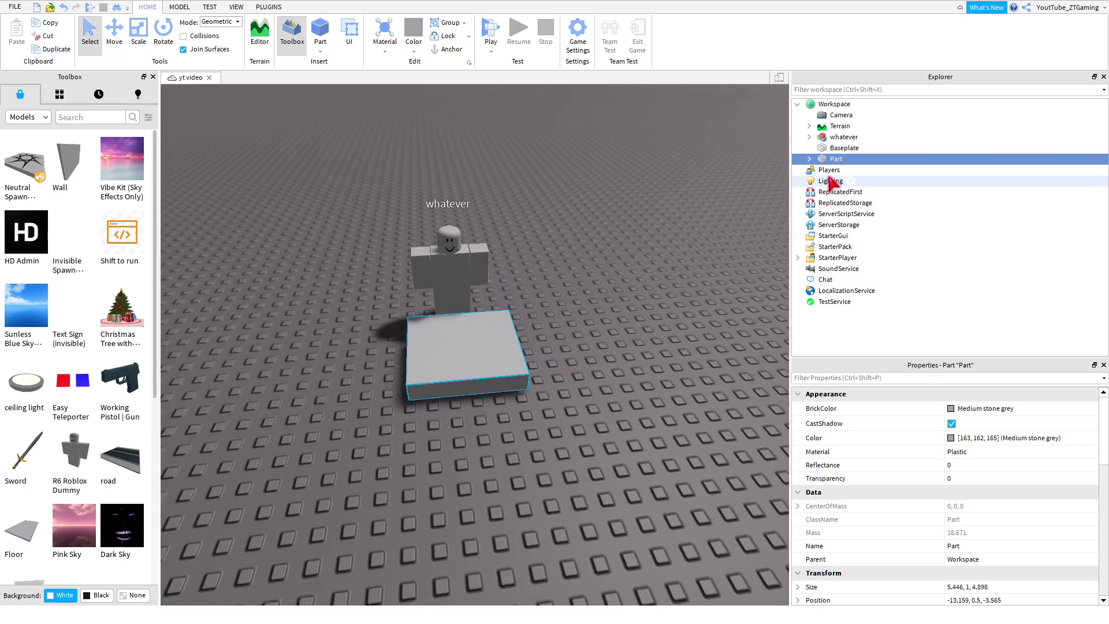
# - Hide and redisplay the Explorer and Properties windows, and do the same with the Toolbox
pyautogui.moveTo(830, 162)
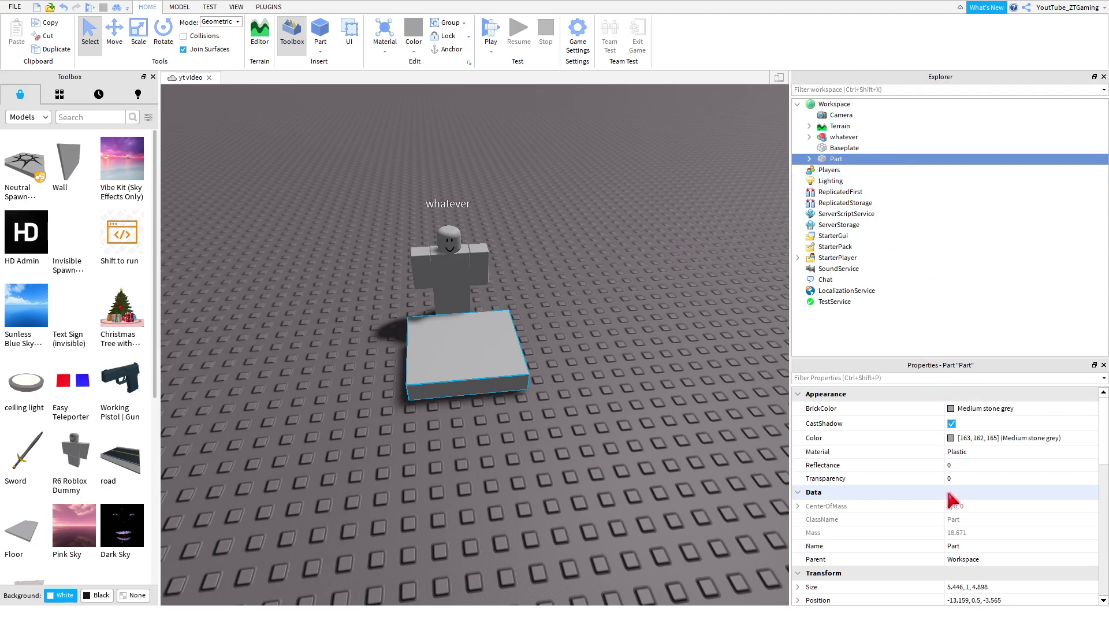
pyautogui.click(179, 8)
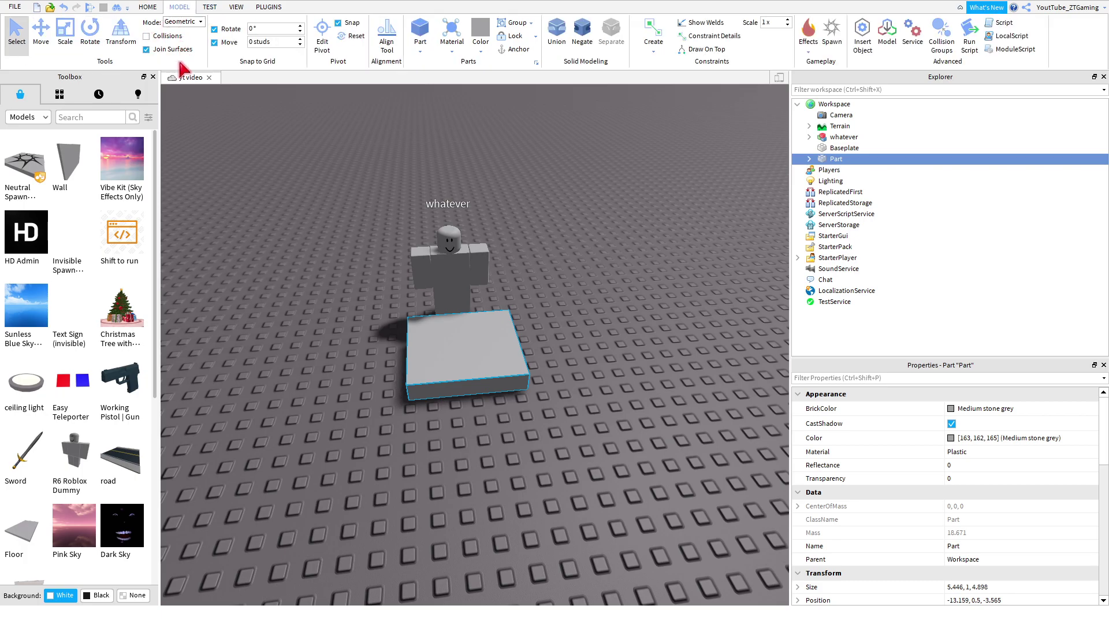
pyautogui.click(237, 7)
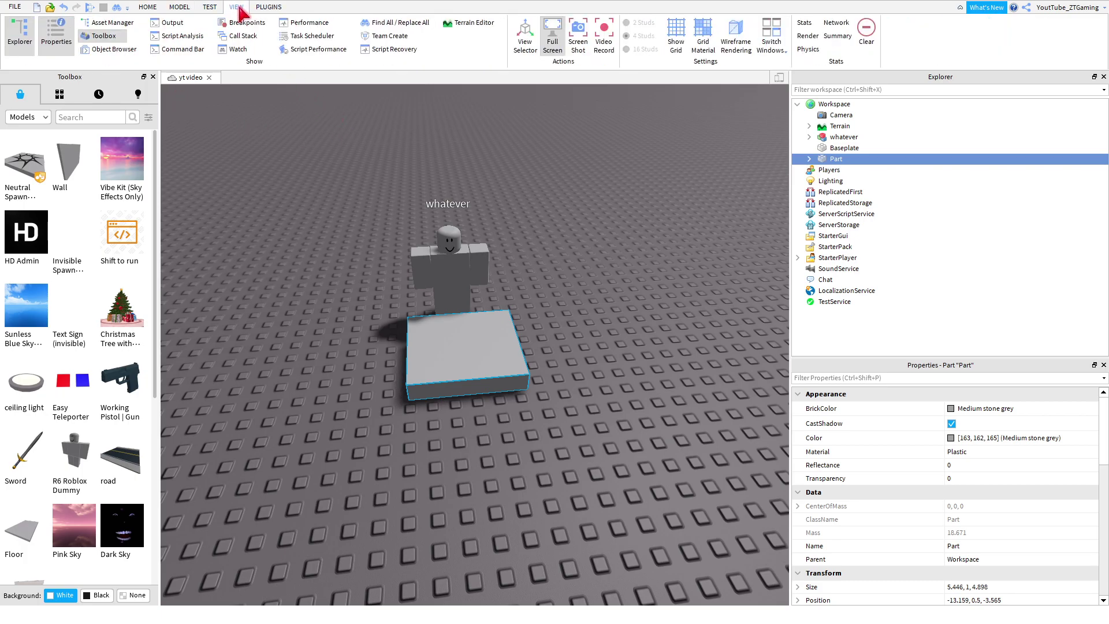
pyautogui.click(24, 42)
pyautogui.click(56, 35)
pyautogui.click(148, 7)
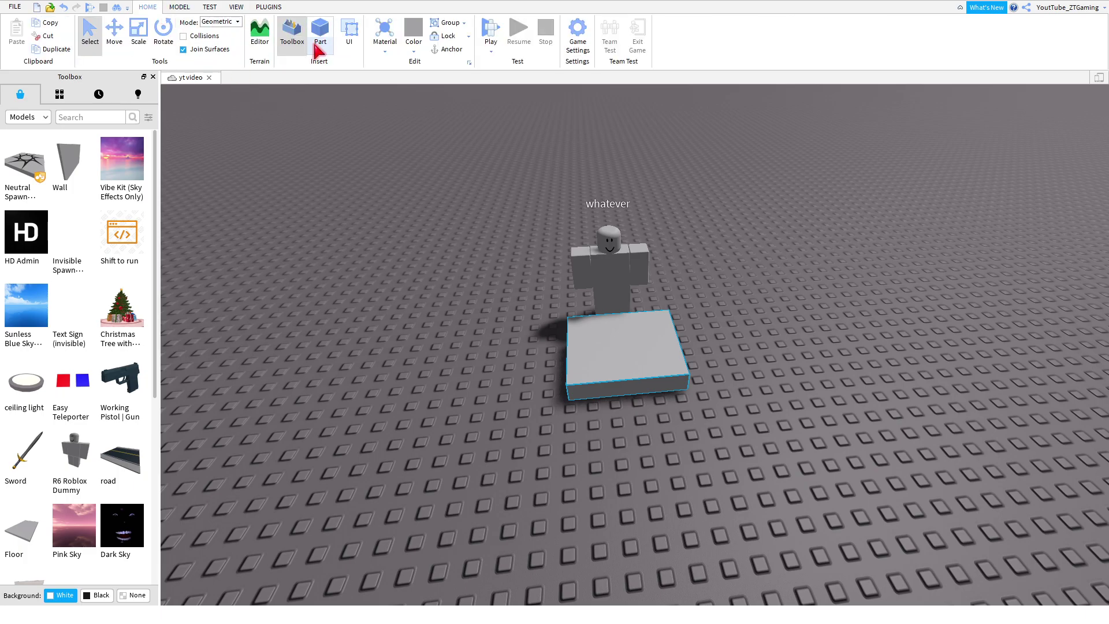
pyautogui.click(236, 7)
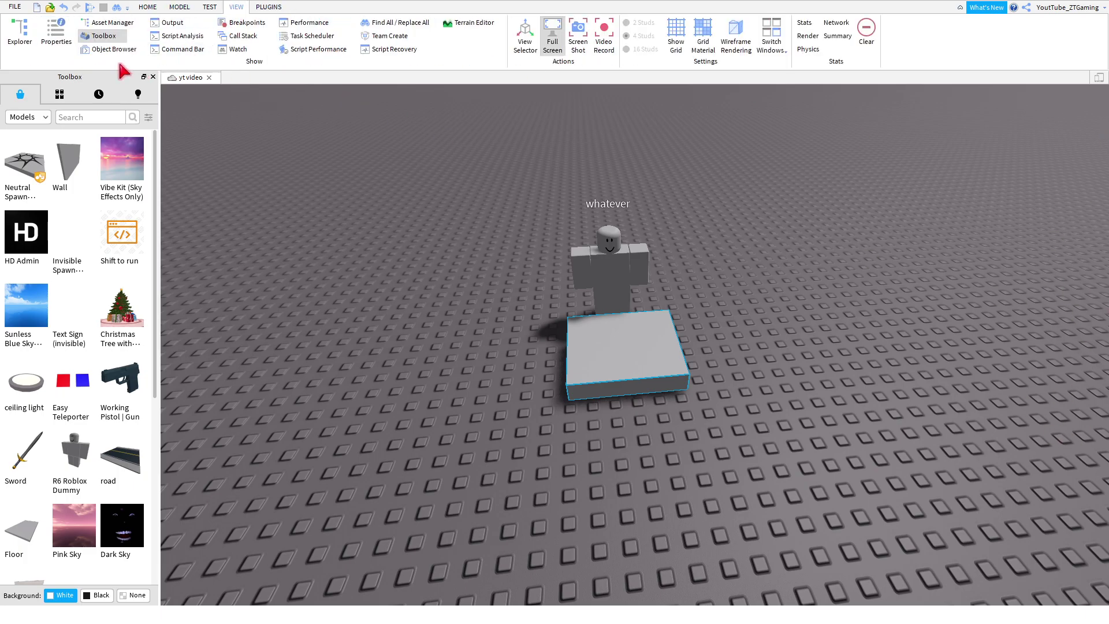
pyautogui.click(24, 41)
pyautogui.click(56, 34)
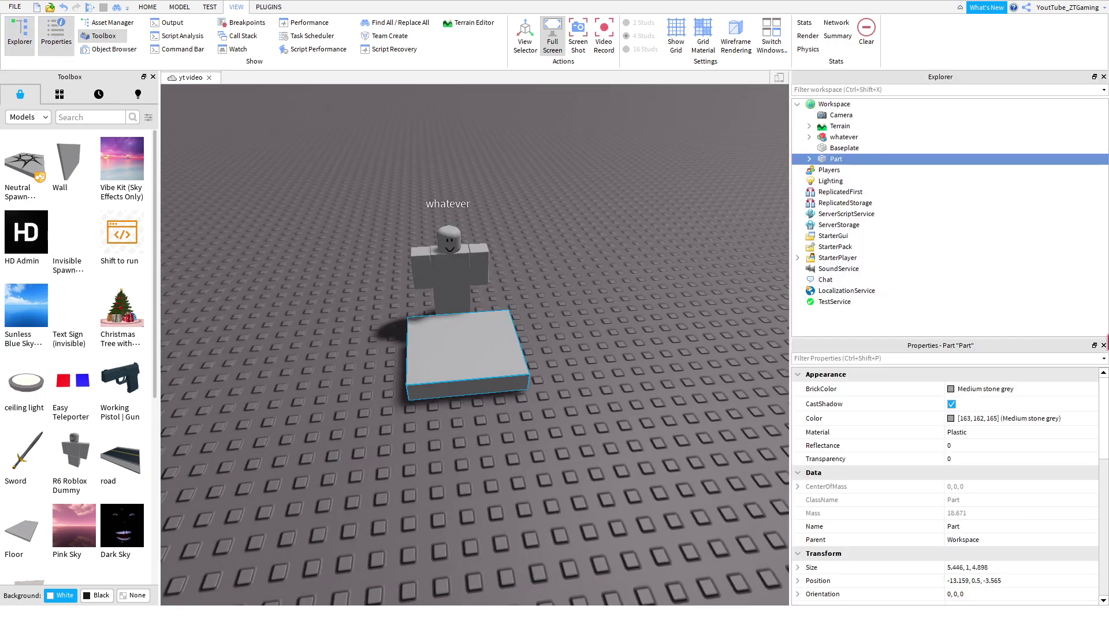
pyautogui.click(148, 7)
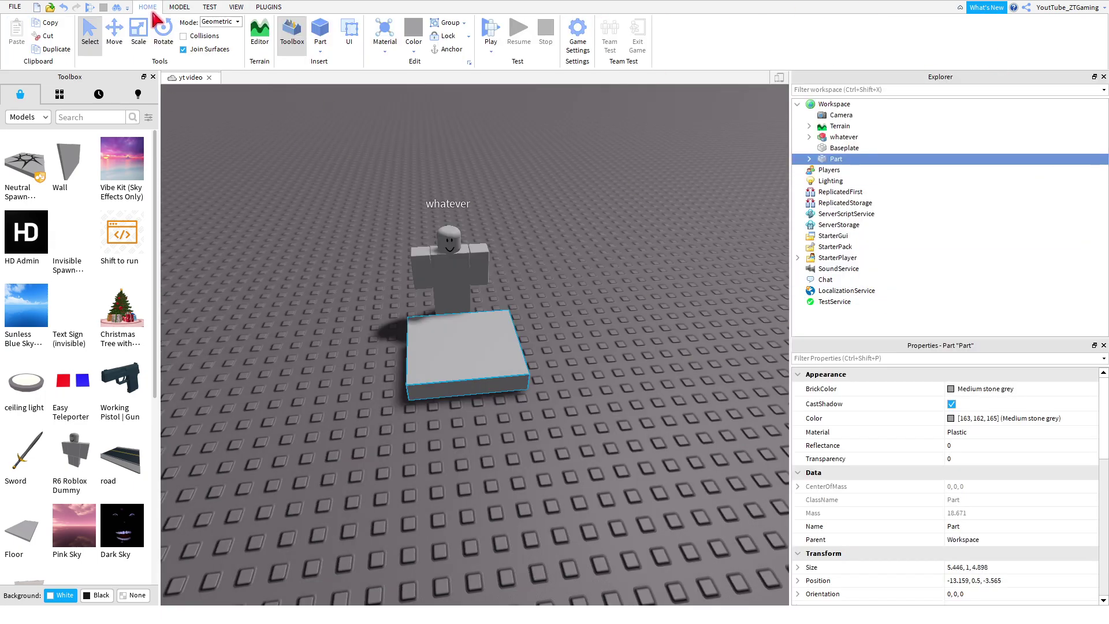
pyautogui.click(291, 32)
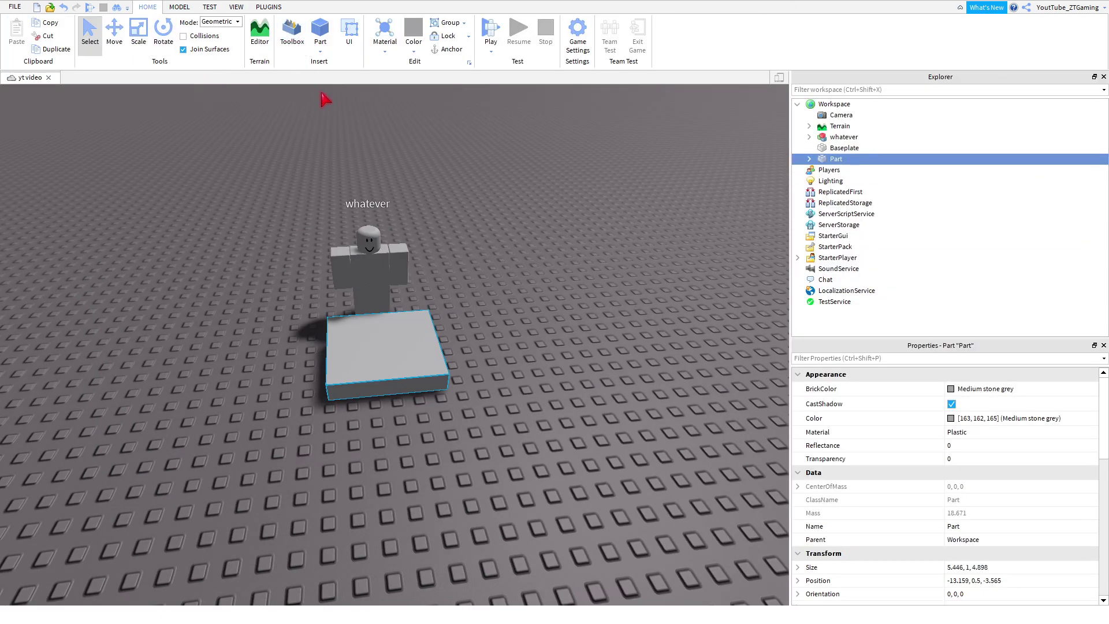
pyautogui.click(292, 46)
# - Rename the block part as Pad and set its BrickColor to Really red
pyautogui.moveTo(718, 319); pyautogui.dragTo(679, 300, button='right')
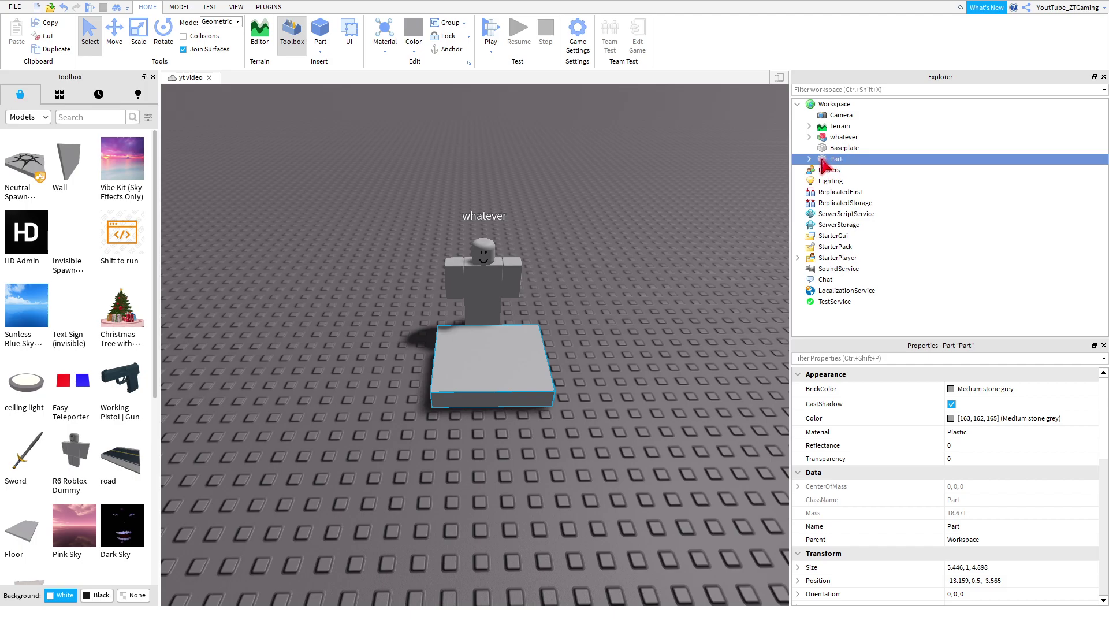
pyautogui.press('F2')
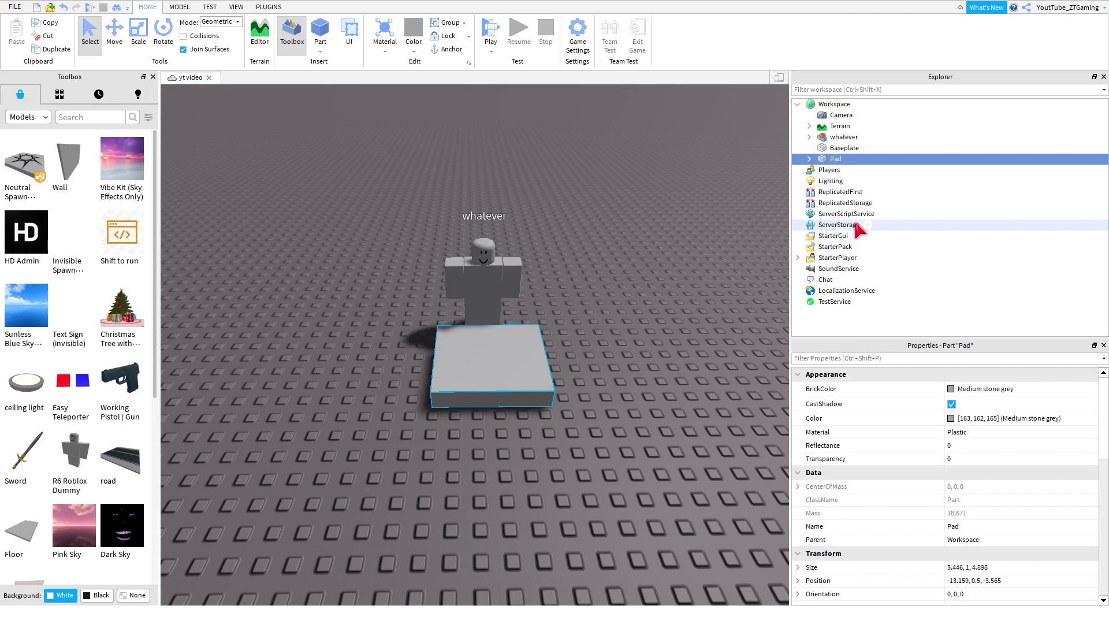
pyautogui.click(950, 390)
pyautogui.click(970, 487)
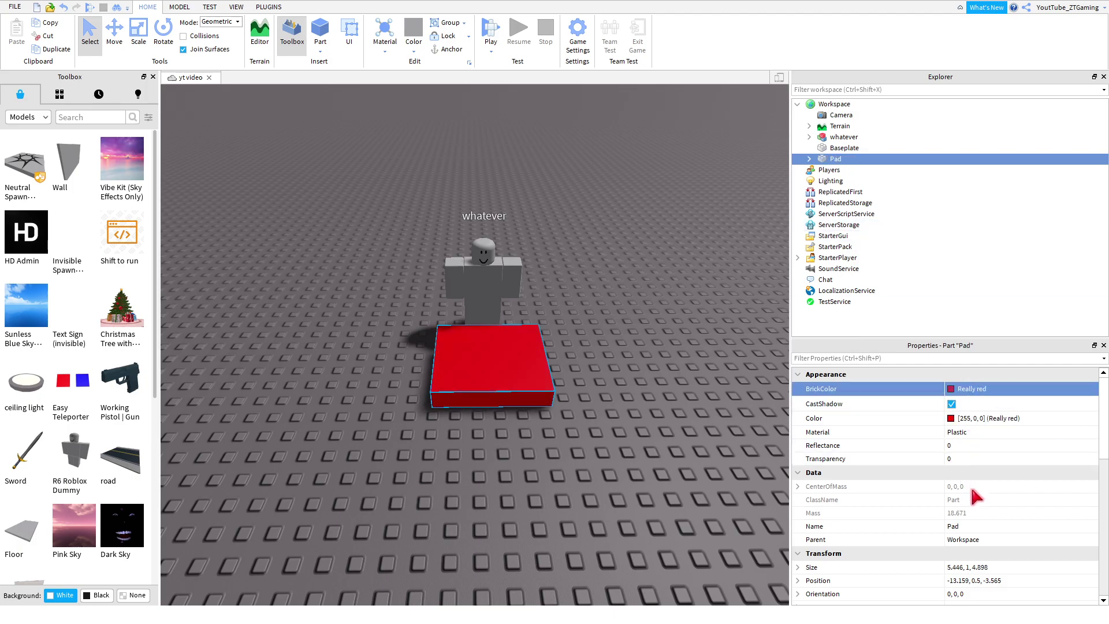
# - Set the Pad's material to Neon and move it slightly closer to the dummy
pyautogui.click(975, 430)
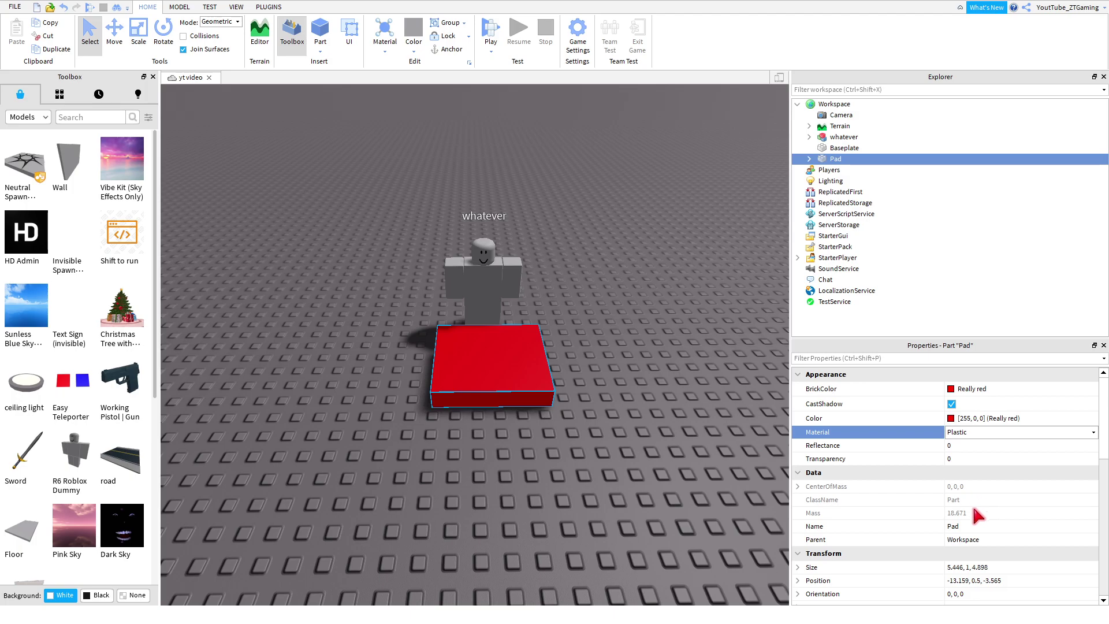
pyautogui.click(970, 506)
pyautogui.click(580, 360)
pyautogui.scroll(1, 554, 365)
pyautogui.moveTo(486, 381); pyautogui.dragTo(482, 389)
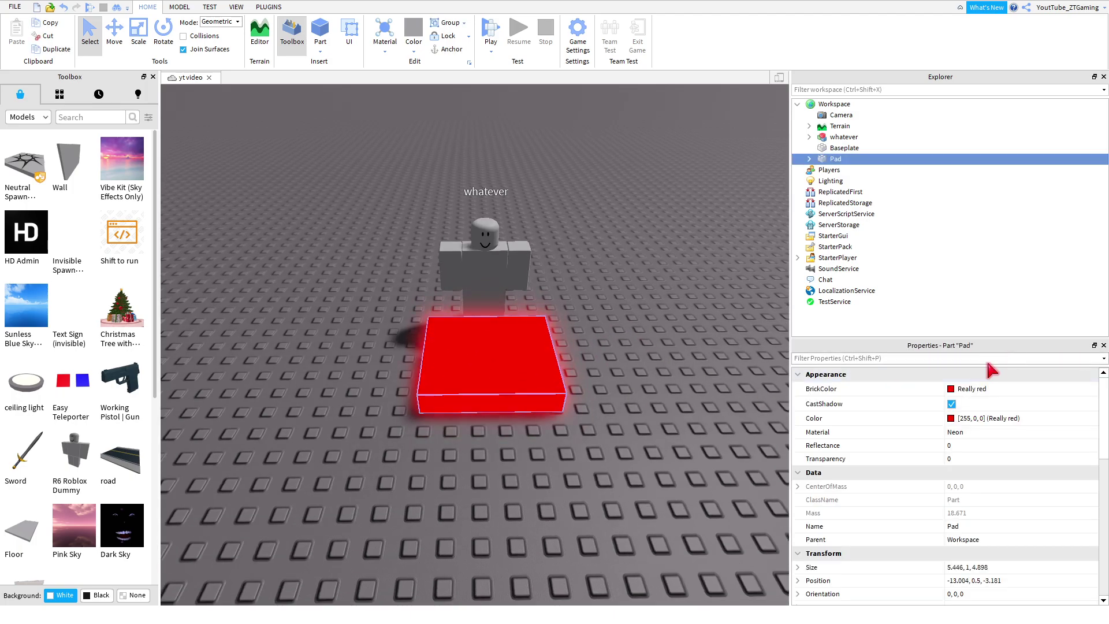
# - Enable the Anchored property on the Pad so it stays fixed in place
pyautogui.scroll(-5, 931, 519)
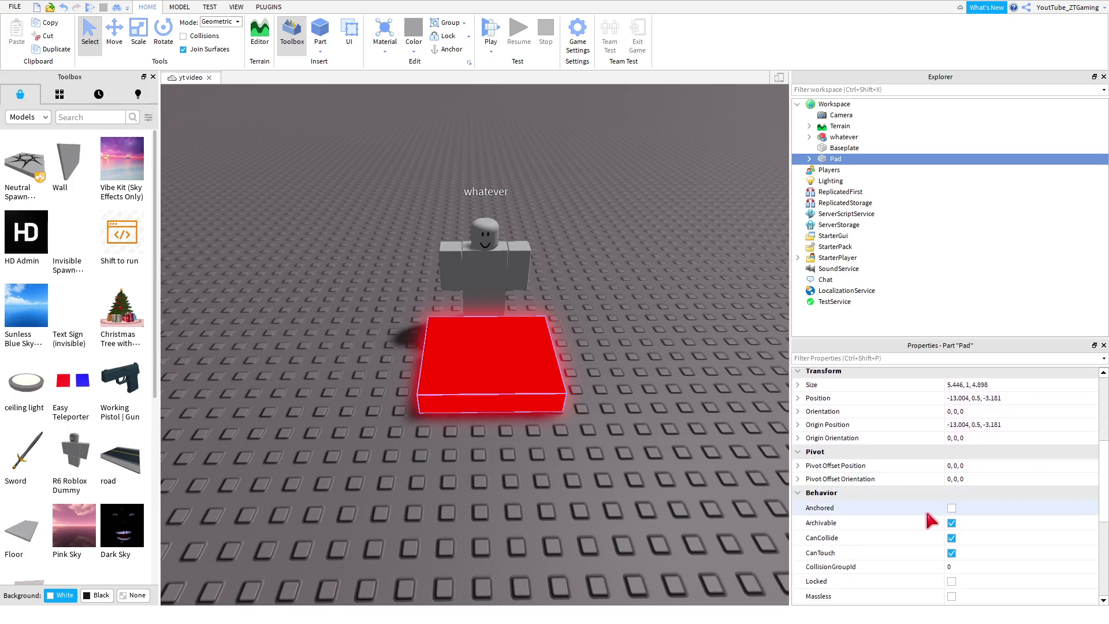
pyautogui.click(951, 508)
pyautogui.scroll(3, 1106, 440)
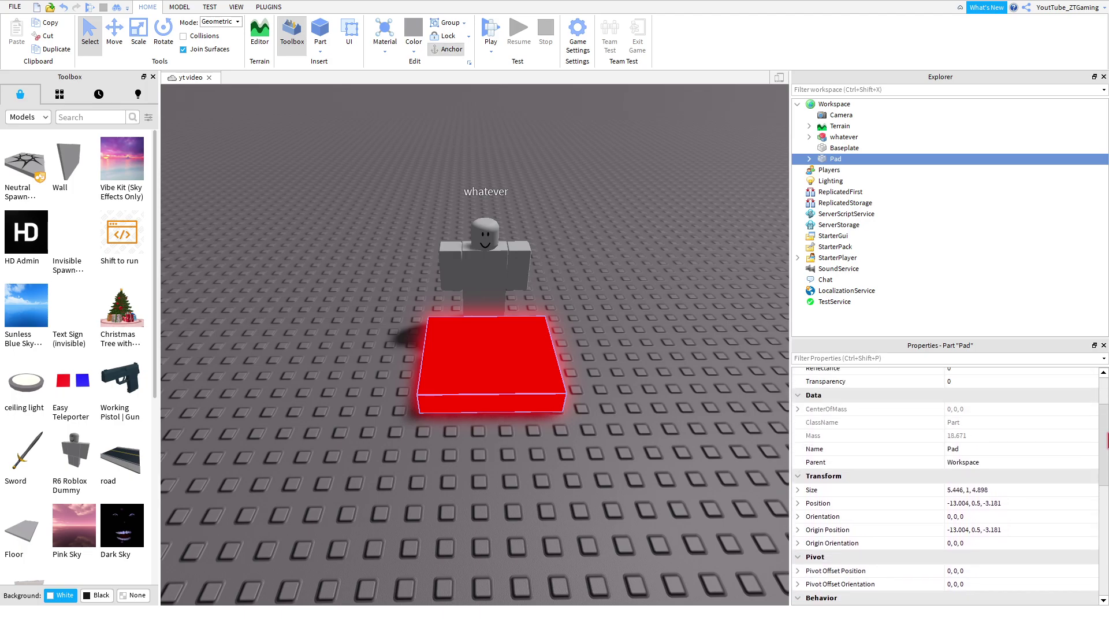
pyautogui.scroll(-3, 1107, 440)
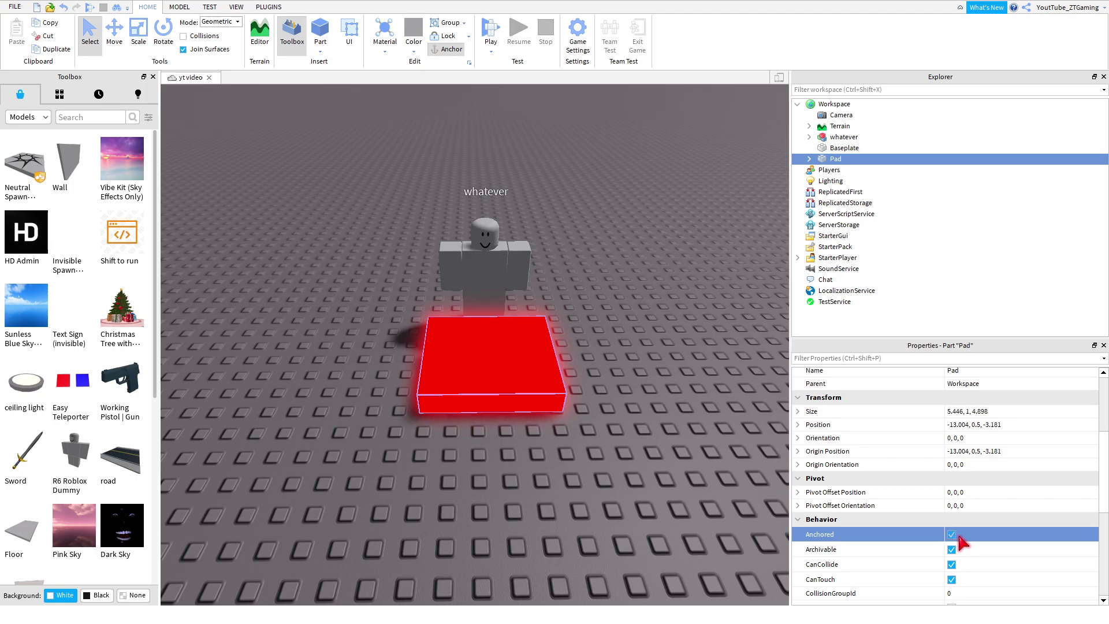
pyautogui.scroll(1, 934, 530)
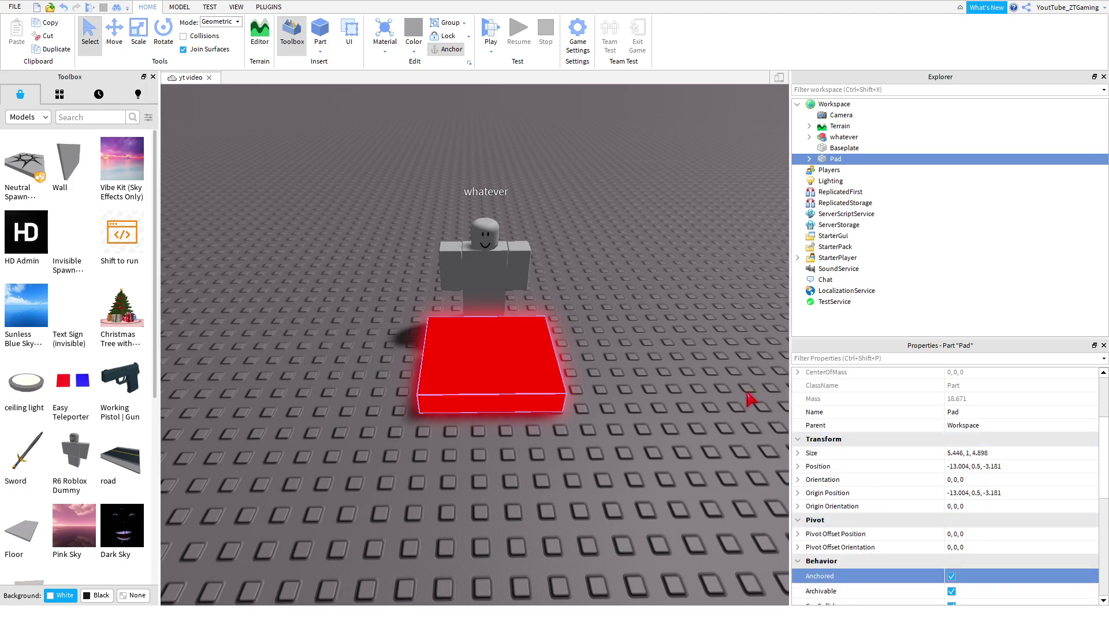
# - Select only the Pad in the Workspace and group it into a model
pyautogui.click(735, 199)
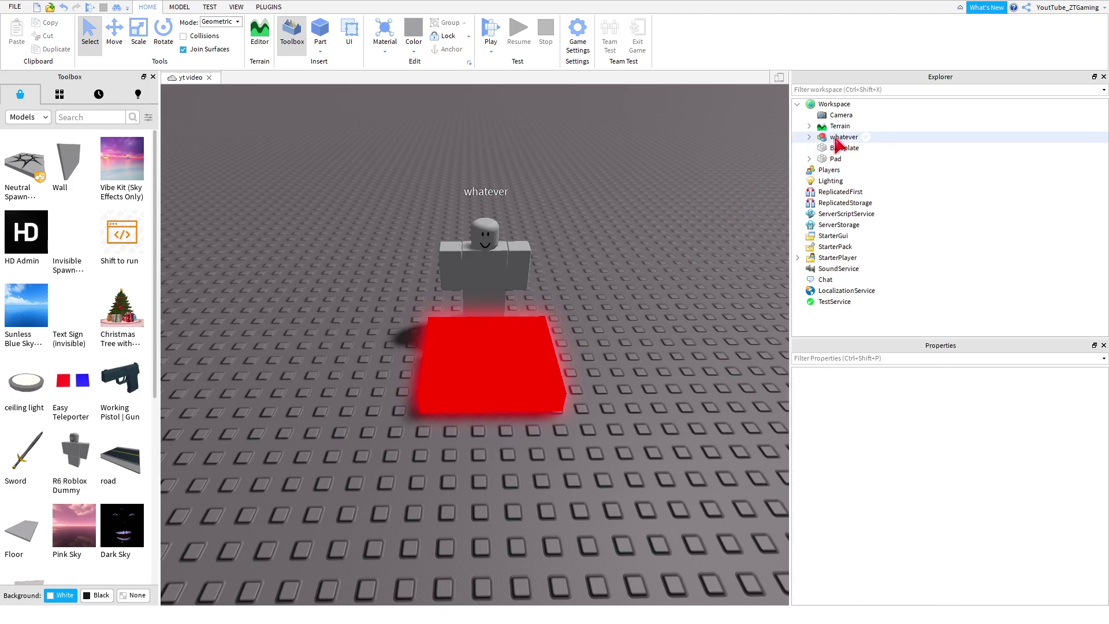
pyautogui.click(822, 161)
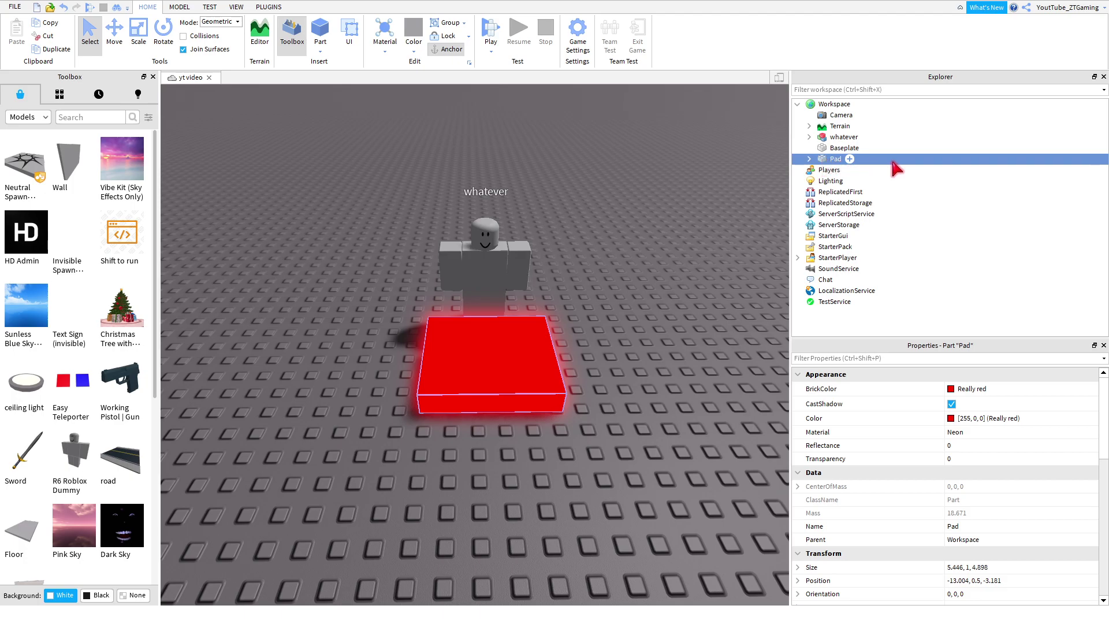
pyautogui.click(705, 178)
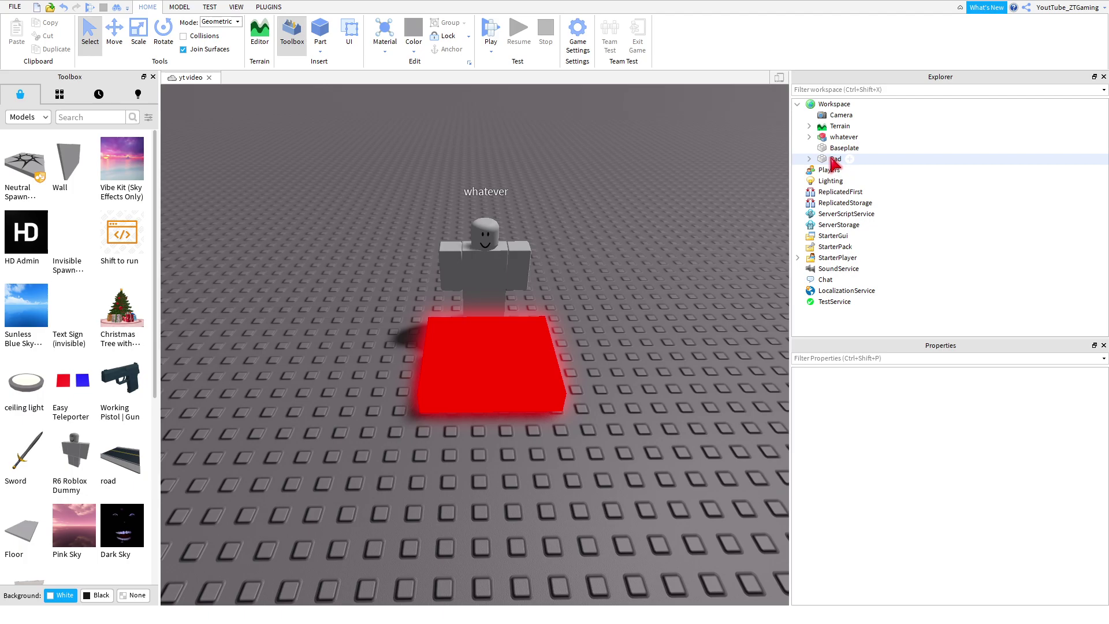
pyautogui.click(831, 164)
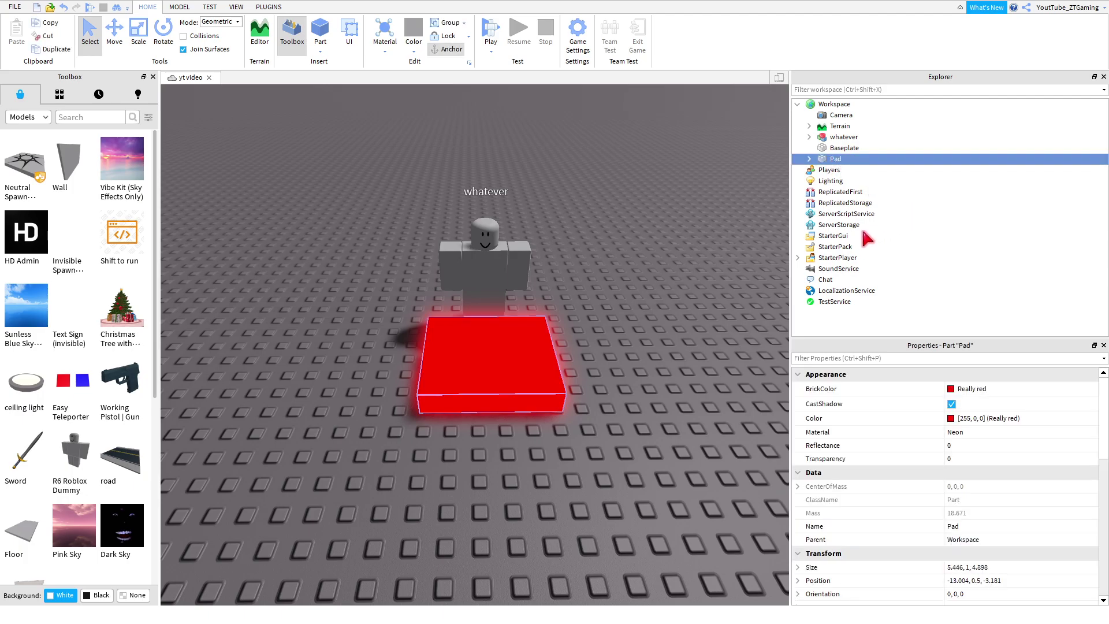
pyautogui.hotkey('ctrl', 'g')
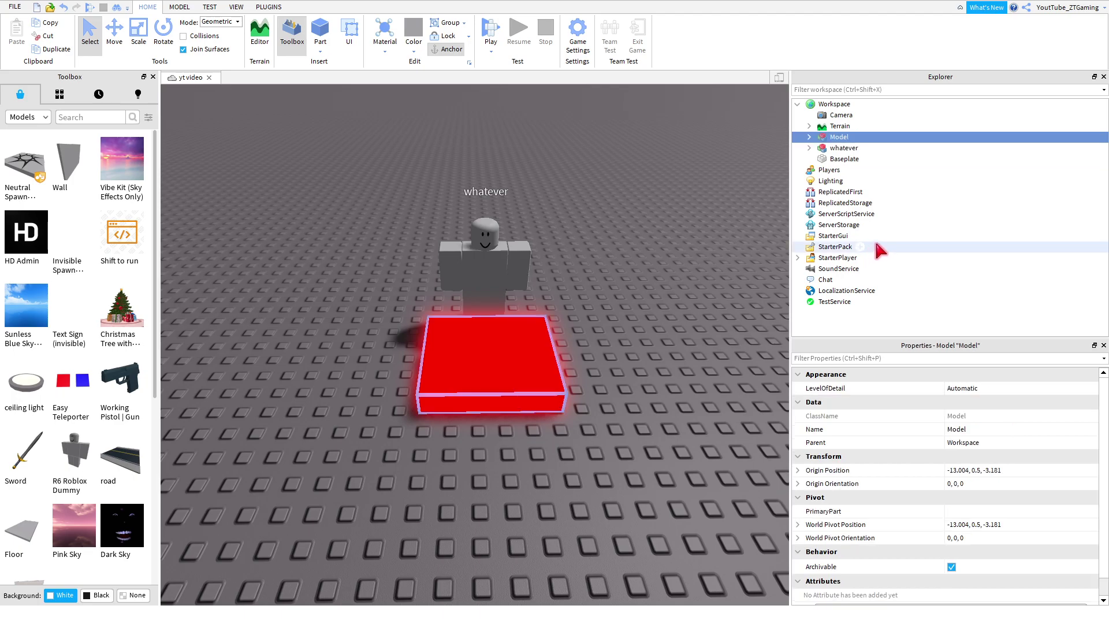
# - Rename the new model containing the Pad as Dummy Morpj
pyautogui.click(834, 138)
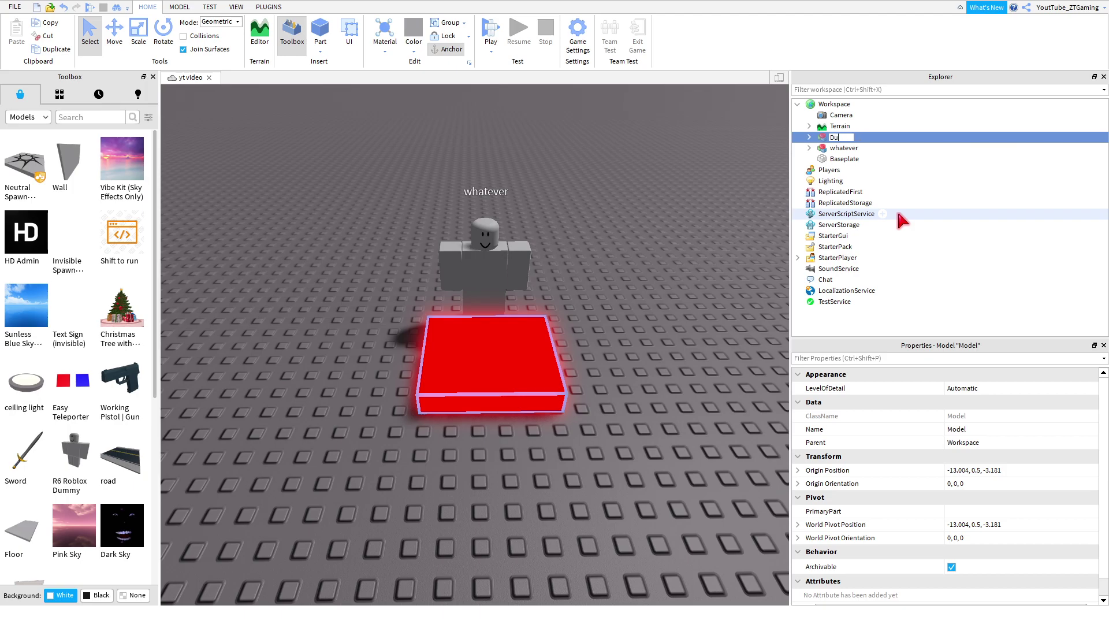
pyautogui.write('mmy Morpj')
pyautogui.press('Return')
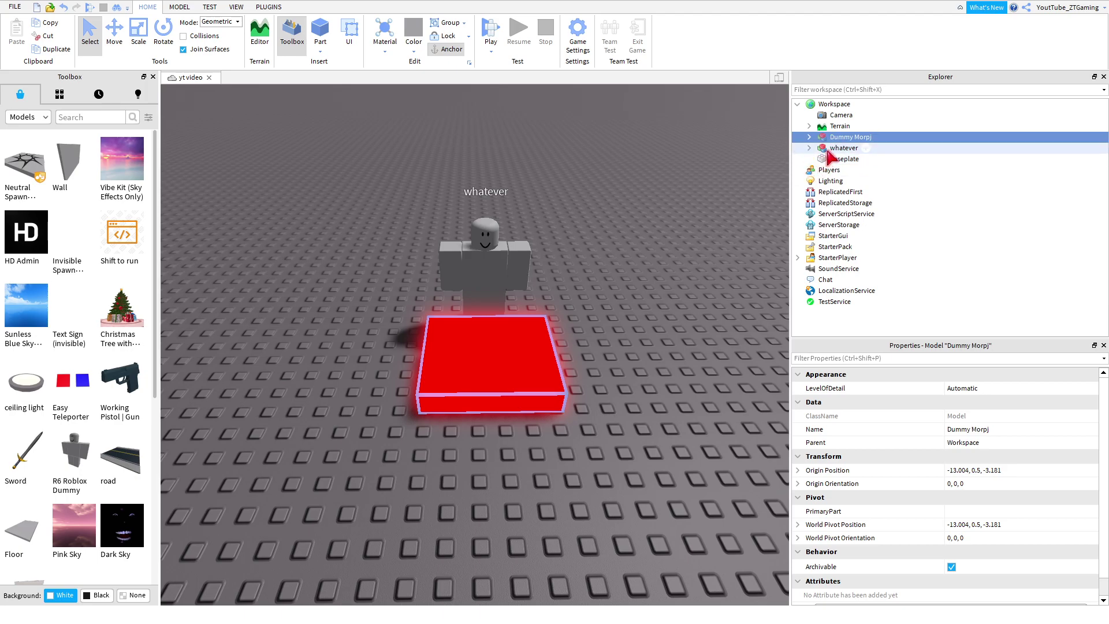
# - Move the whatever dummy into the Dummy Morpj model, collapse that model in the Explorer and clear the selection
pyautogui.click(474, 251)
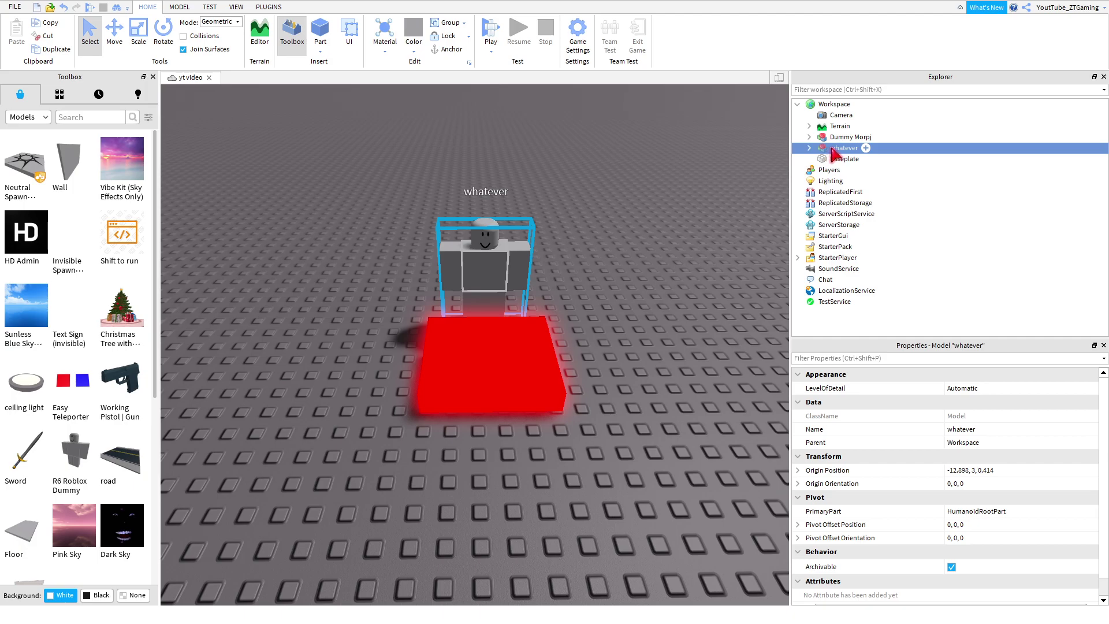
pyautogui.moveTo(833, 154); pyautogui.dragTo(867, 141)
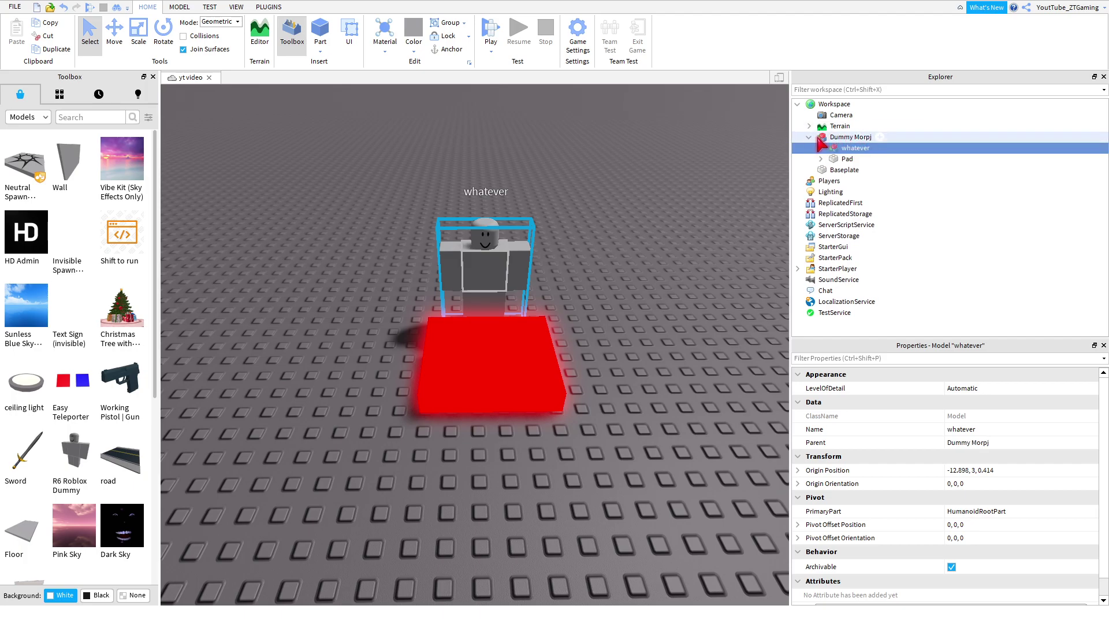
pyautogui.click(808, 137)
pyautogui.click(829, 137)
pyautogui.click(642, 286)
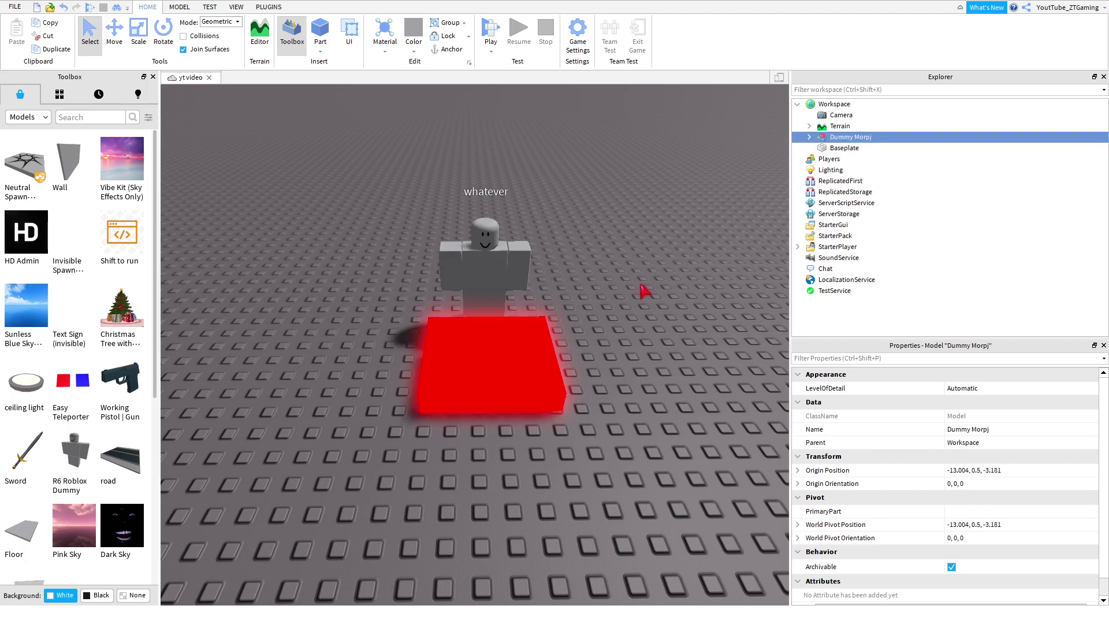
pyautogui.click(494, 321)
pyautogui.click(661, 190)
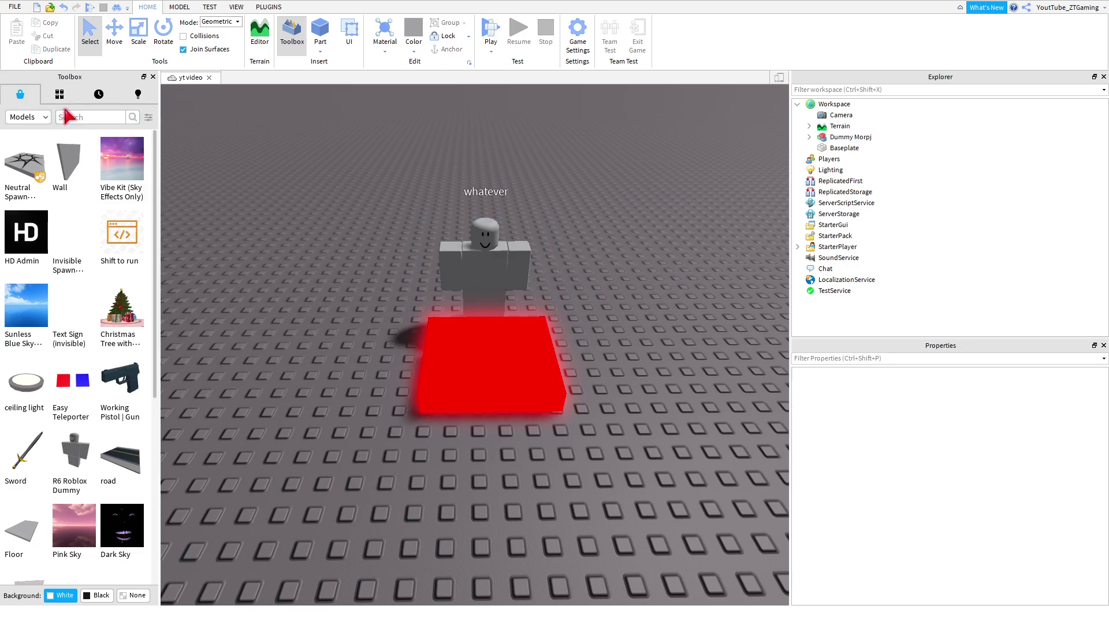
# - Add a new Script to the Pad inside Dummy Morpj and place the cursor on the script's second line
pyautogui.click(809, 137)
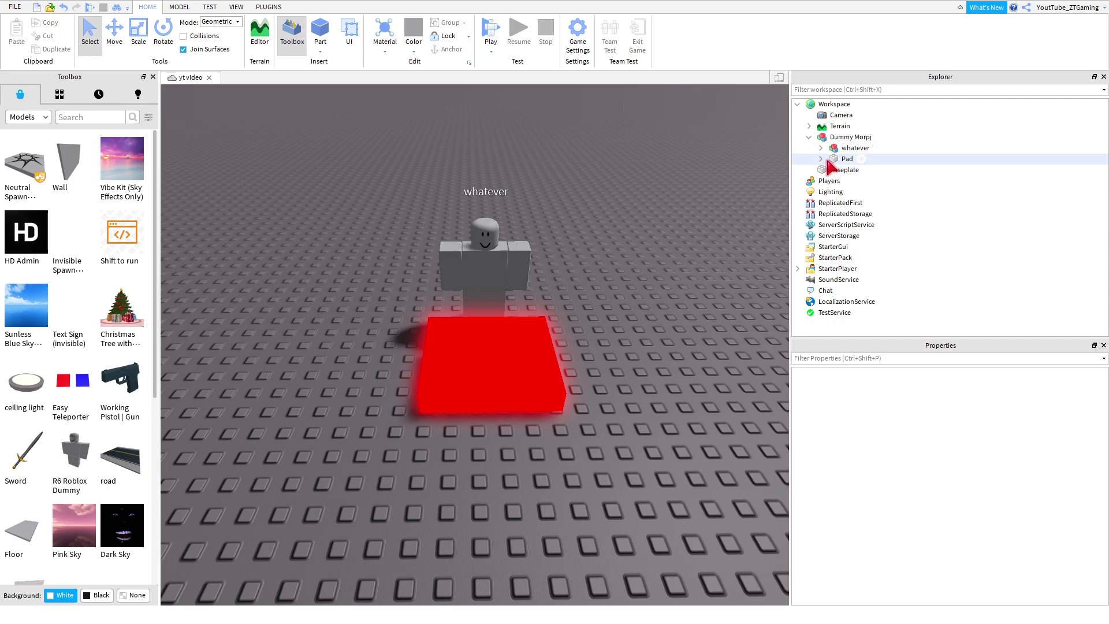
pyautogui.click(842, 160)
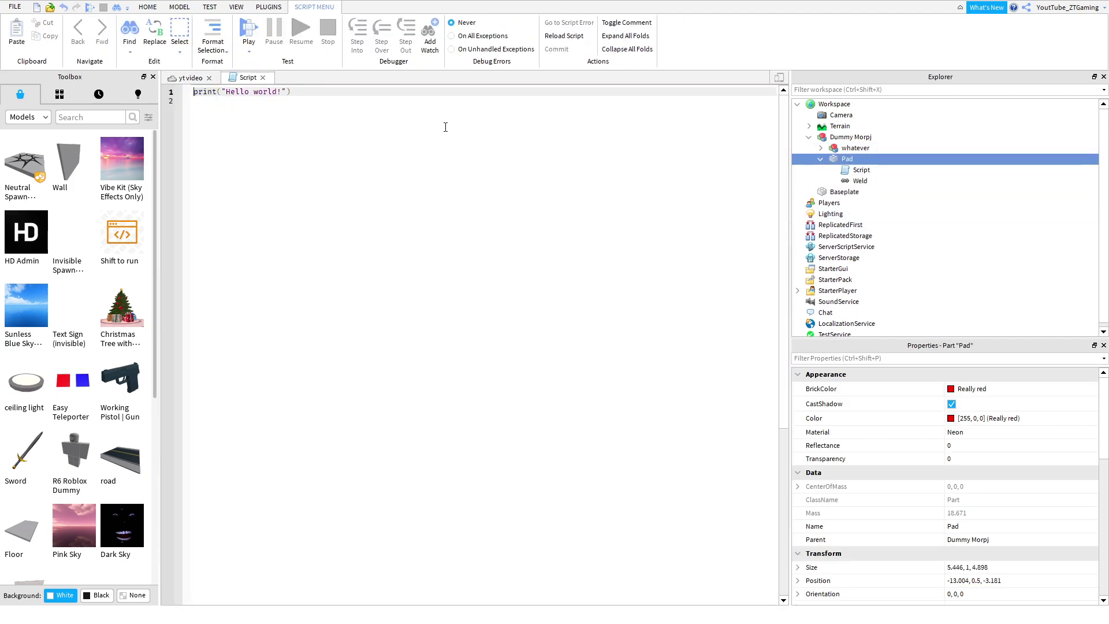
pyautogui.click(442, 126)
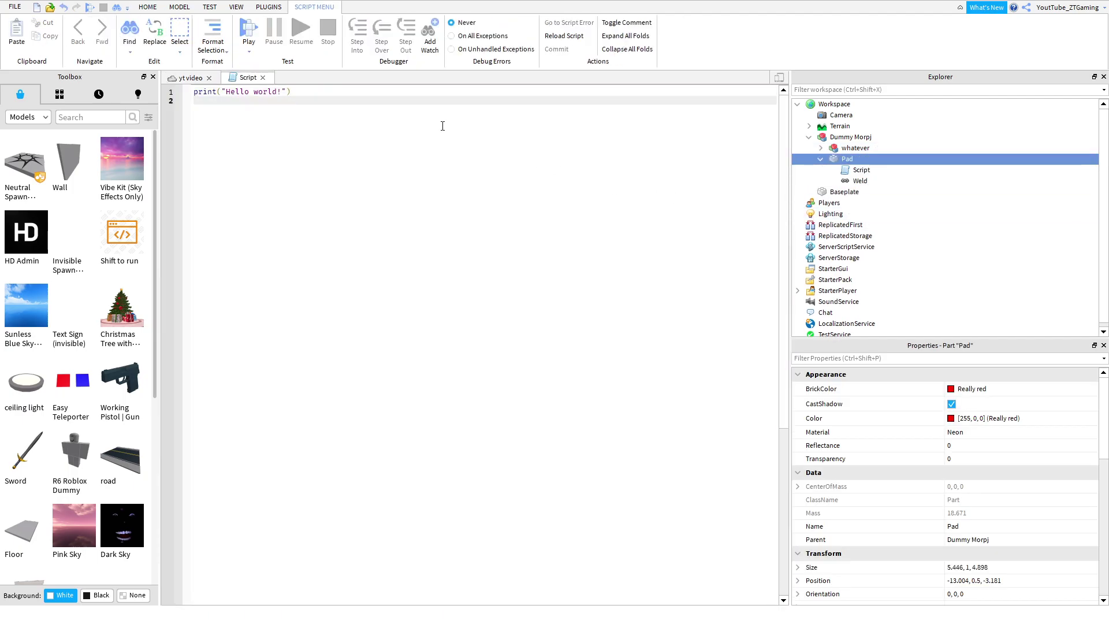
# - Replace the script's default print line with the pad.Touched morph code whose characterName is "Insert Character Model Name Here"
pyautogui.press('BackSpace')
pyautogui.press('BackSpace')
pyautogui.press('BackSpace')
pyautogui.press('BackSpace')
pyautogui.press('BackSpace')
pyautogui.press('BackSpace')
pyautogui.press('BackSpace')
pyautogui.press('BackSpace')
pyautogui.press('BackSpace')
pyautogui.press('BackSpace')
pyautogui.press('BackSpace')
pyautogui.press('BackSpace')
pyautogui.press('BackSpace')
pyautogui.press('BackSpace')
pyautogui.press('BackSpace')
pyautogui.press('BackSpace')
pyautogui.press('BackSpace')
pyautogui.press('BackSpace')
pyautogui.press('BackSpace')
pyautogui.press('BackSpace')
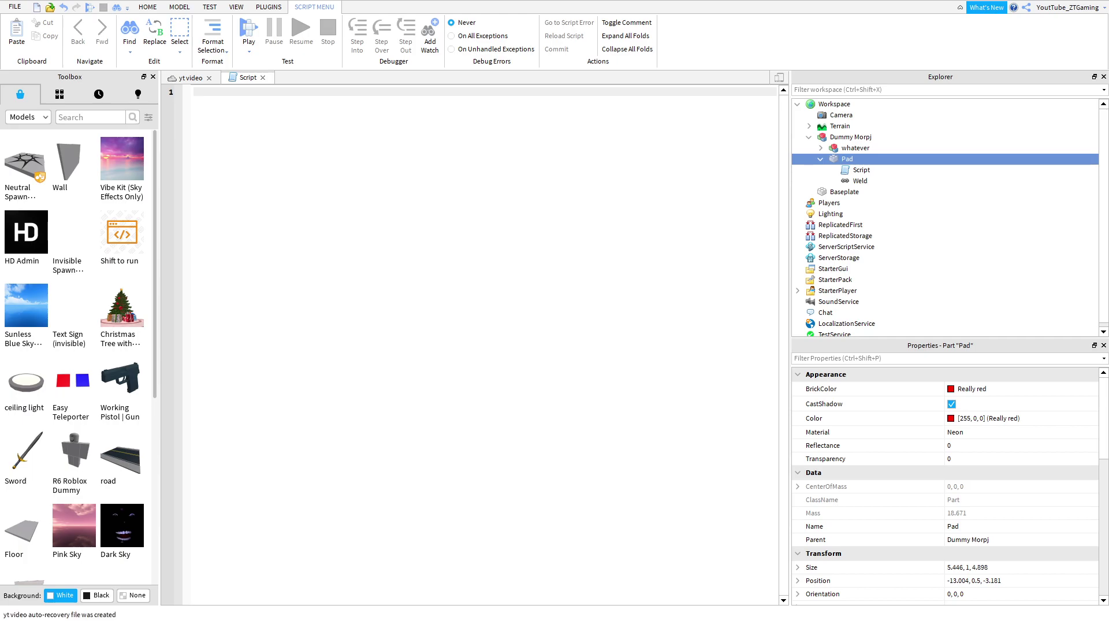
pyautogui.write('local pad = script.Parent local characterName = "Insert Character Model Name Here" local character = pad.Parent:WaitForChild(characterName)  local debounce = true pad.Touched:Connect(function(obj) \tlocal plr = game.Players:GetPlayerFromCharacter(obj.Parent) \tif plr and debounce == true then \t\tdebounce = false  \t\tpad.BrickColor = BrickColor.new("Really red")  \t\tlocal charClone = character:Clone() \t\tcharClone.Name = plr.Name \t\tplr.Character = charClone  \t\tlocal rootPart = charClone:FindFirstChild("HumanoidRootPart") or charClone:FindFirstChild("Torso") \t\tlocal plrRoot = obj.Parent:FindFirstChild("HumanoidRootPart") or obj.Parent:FindFirstChild("Torso")  \t\tif rootPart and plrRoot then \t\t\trootPart.CFrame = plrRoot.CFrame \t\tend  \t\tcharClone.Parent = workspace  \t\twait(.5)  \t\tpad.BrickColor = BrickColor.new("Lime green") \t\tdebounce = true \tend end)')
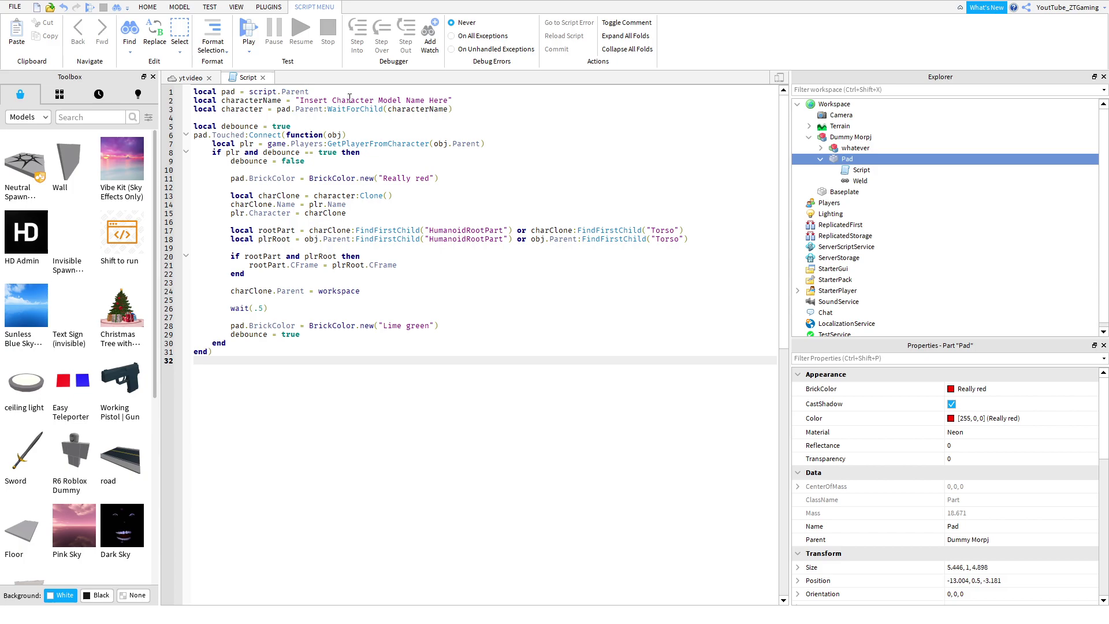
# - Clear the placeholder text between the quotes of the characterName variable on line 2
pyautogui.doubleClick(437, 100)
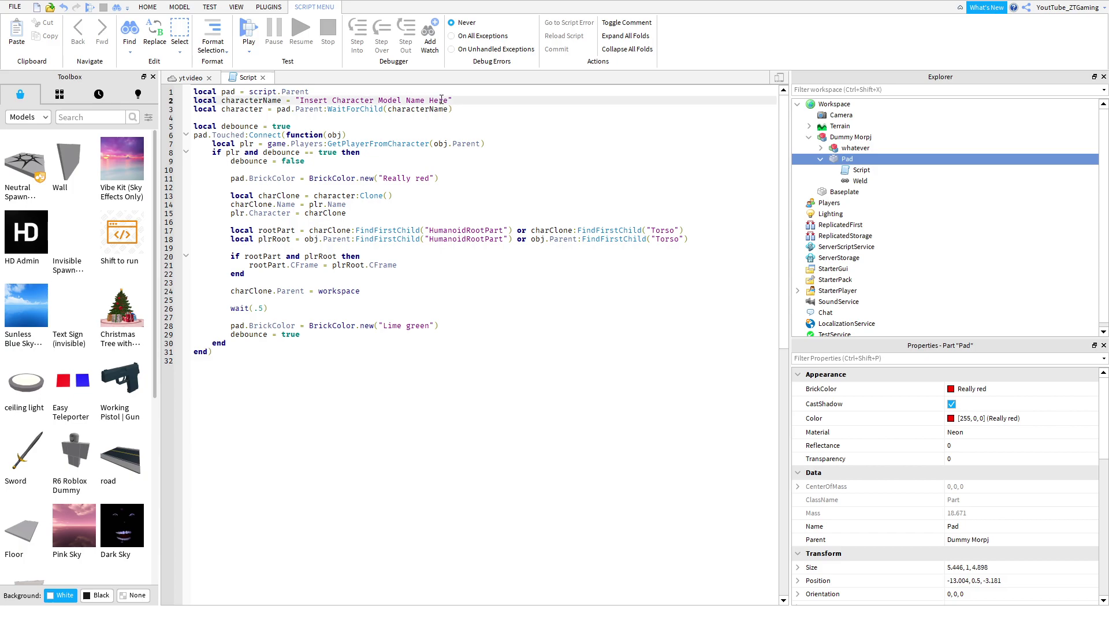
pyautogui.hotkey('ctrl', 'BackSpace')
pyautogui.hotkey('ctrl', 'BackSpace')
pyautogui.hotkey('ctrl', 'BackSpace')
pyautogui.hotkey('ctrl', 'BackSpace')
pyautogui.hotkey('ctrl', 'BackSpace')
pyautogui.doubleClick(307, 101)
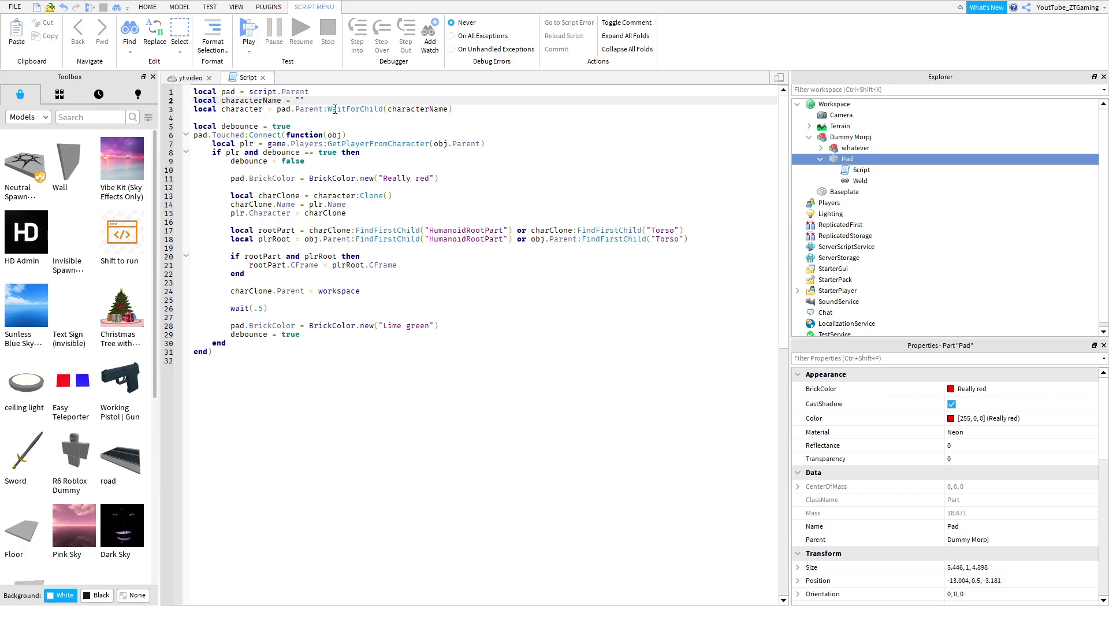
# - Check the dummy model's name inside Dummy Morpj against the model in the 3D scene
pyautogui.click(831, 137)
pyautogui.click(189, 78)
pyautogui.moveTo(468, 346)
pyautogui.mouseDown()
pyautogui.moveTo(478, 324)
pyautogui.moveTo(484, 337)
pyautogui.mouseUp()
pyautogui.click(844, 147)
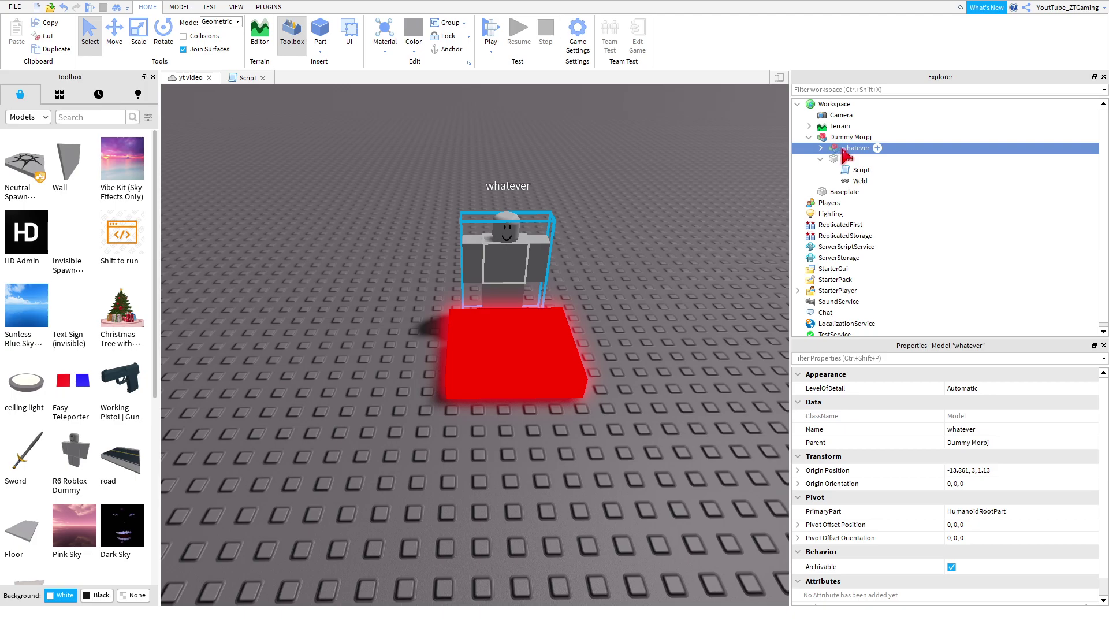
pyautogui.click(741, 221)
pyautogui.click(849, 148)
pyautogui.click(858, 170)
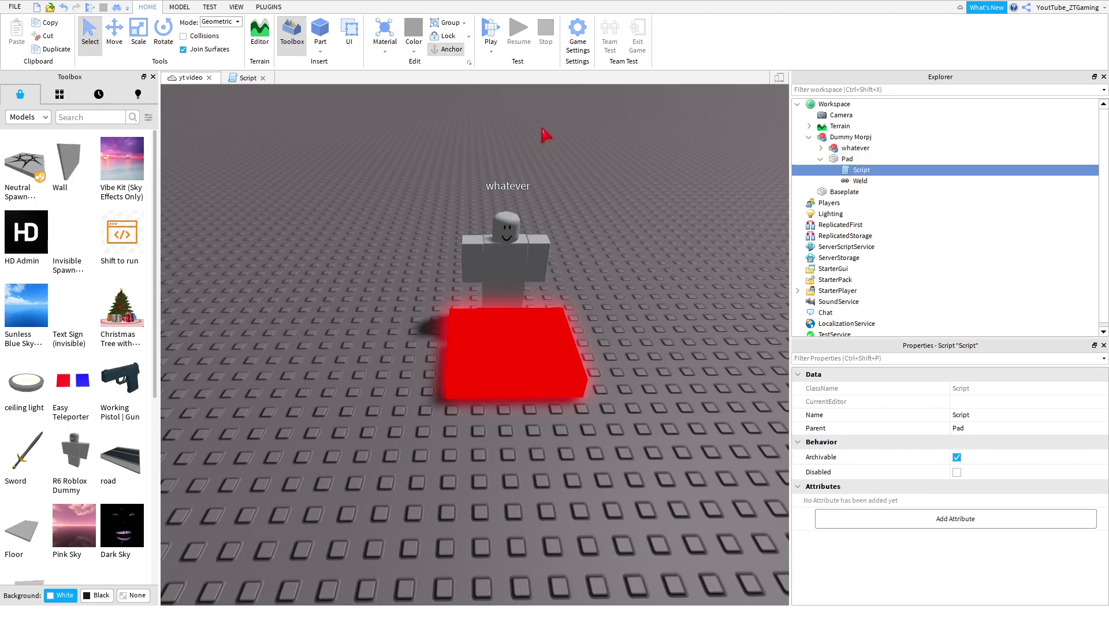
# - Set the characterName string in the Pad's script to "whatever", matching the dummy model's exact spelling and case
pyautogui.click(248, 79)
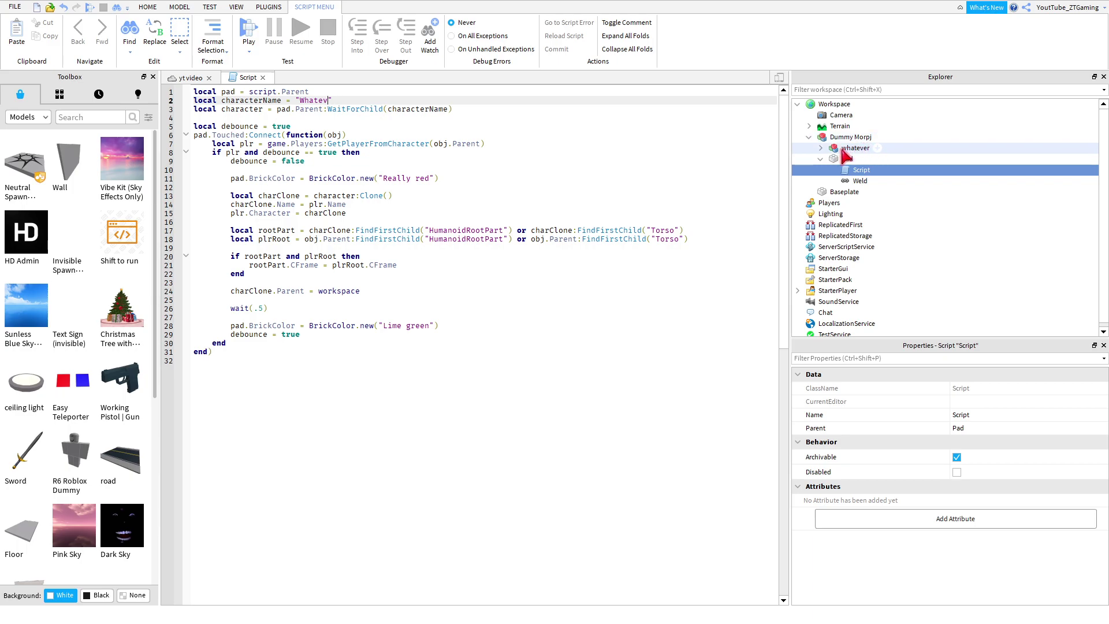
pyautogui.click(174, 78)
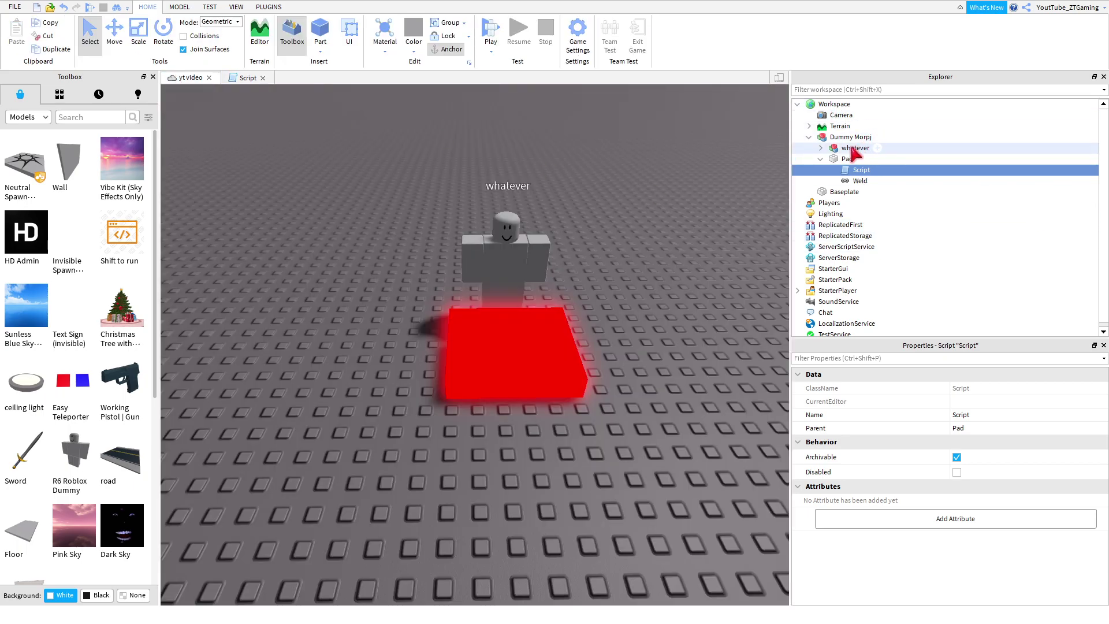
pyautogui.click(740, 187)
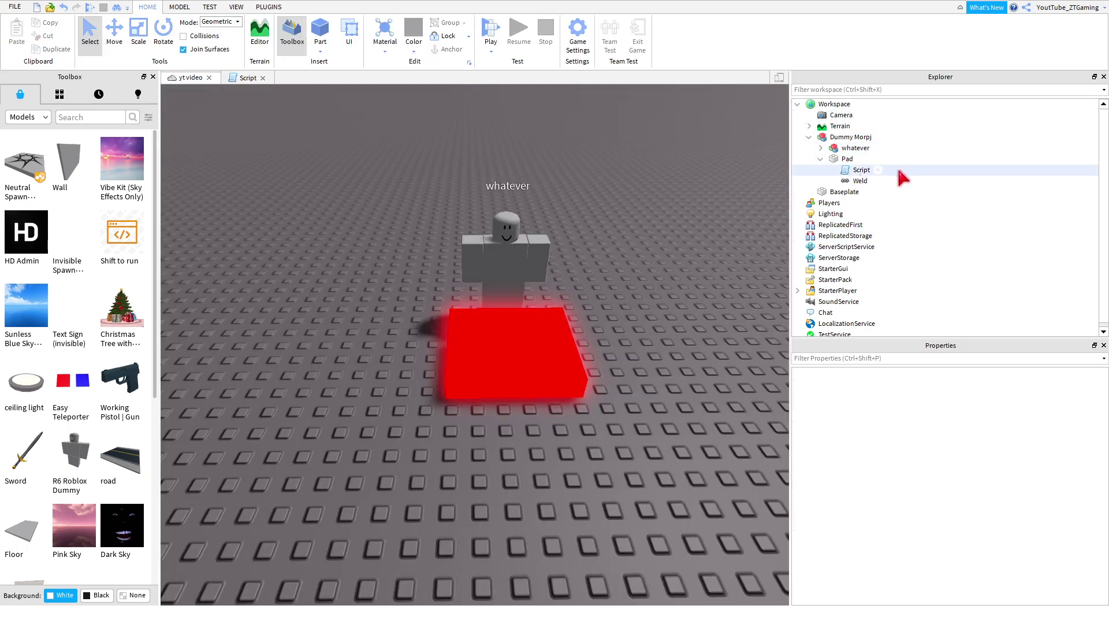
pyautogui.click(850, 151)
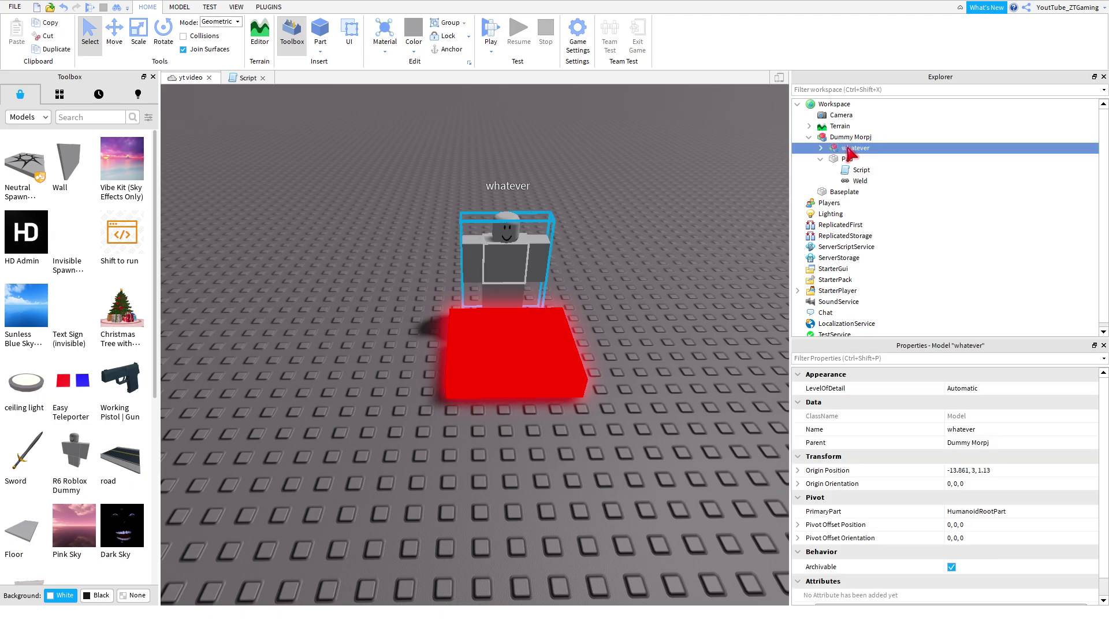
pyautogui.click(857, 149)
pyautogui.click(246, 78)
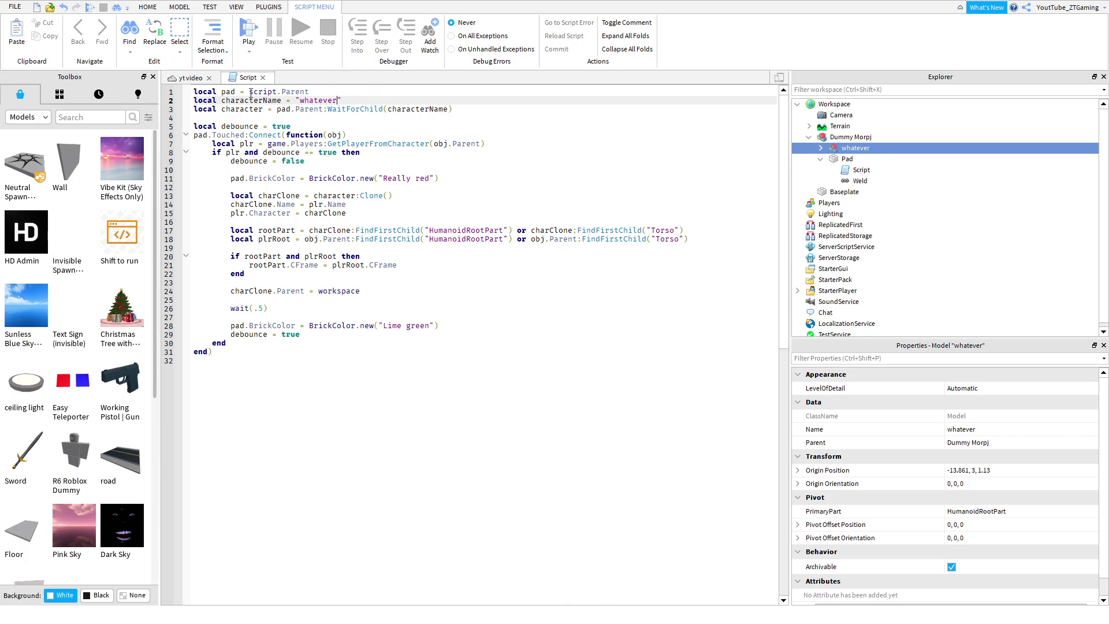
# - Playtest the morph by walking the player's character onto the pad, viewing it from around, and end the test
pyautogui.click(187, 79)
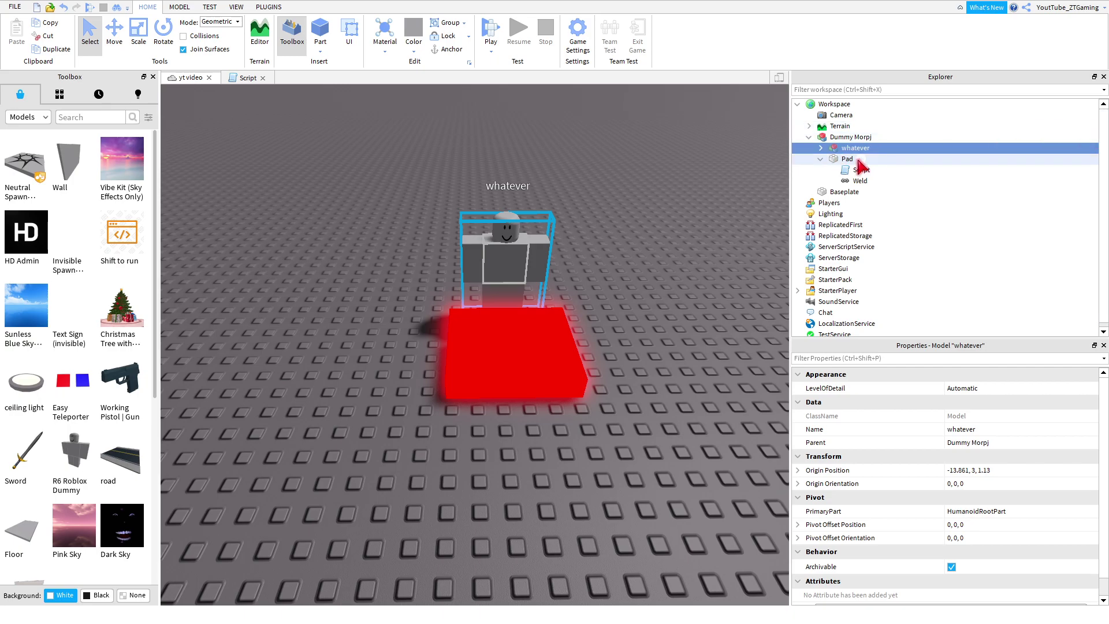
pyautogui.click(492, 36)
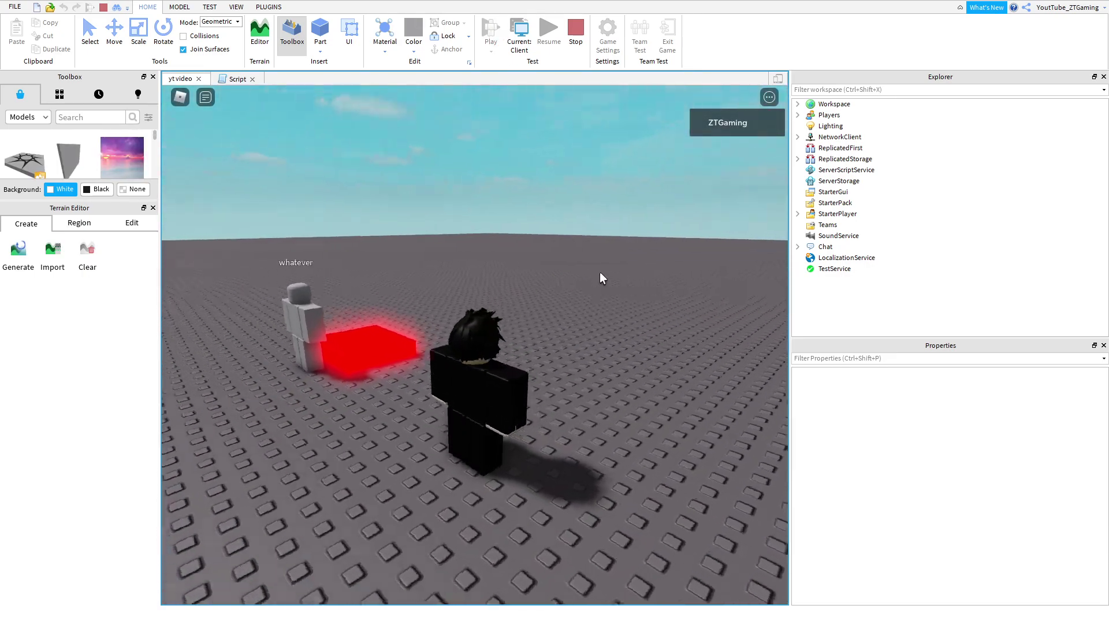
pyautogui.moveTo(600, 273); pyautogui.dragTo(545, 271, button='right')
pyautogui.scroll(2, 600, 272)
pyautogui.scroll(-2, 600, 272)
pyautogui.scroll(1, 545, 271)
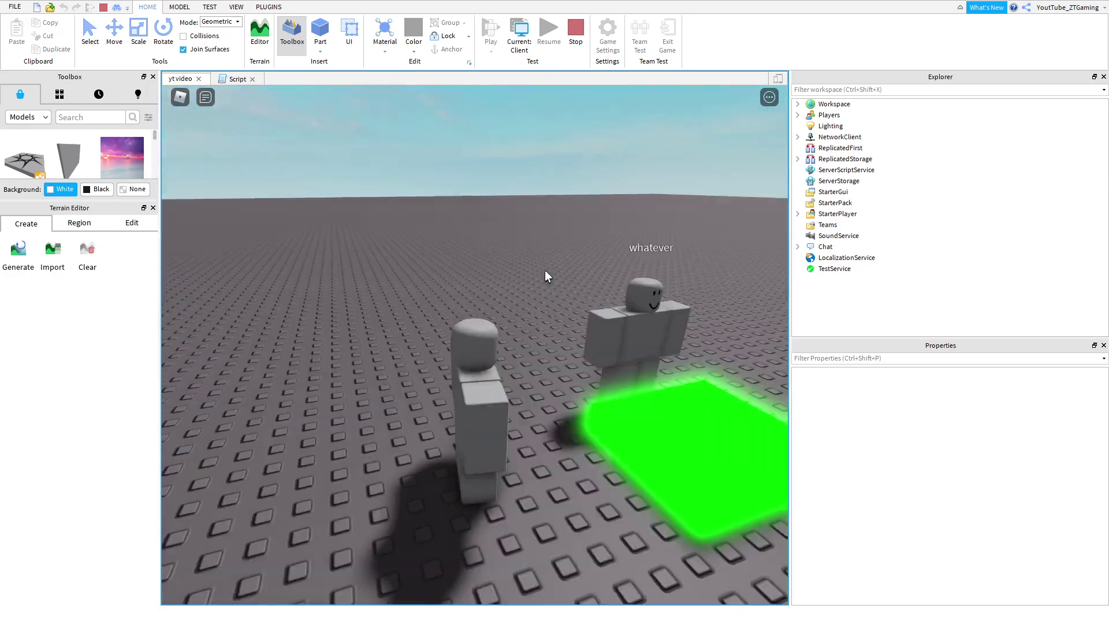
pyautogui.click(576, 29)
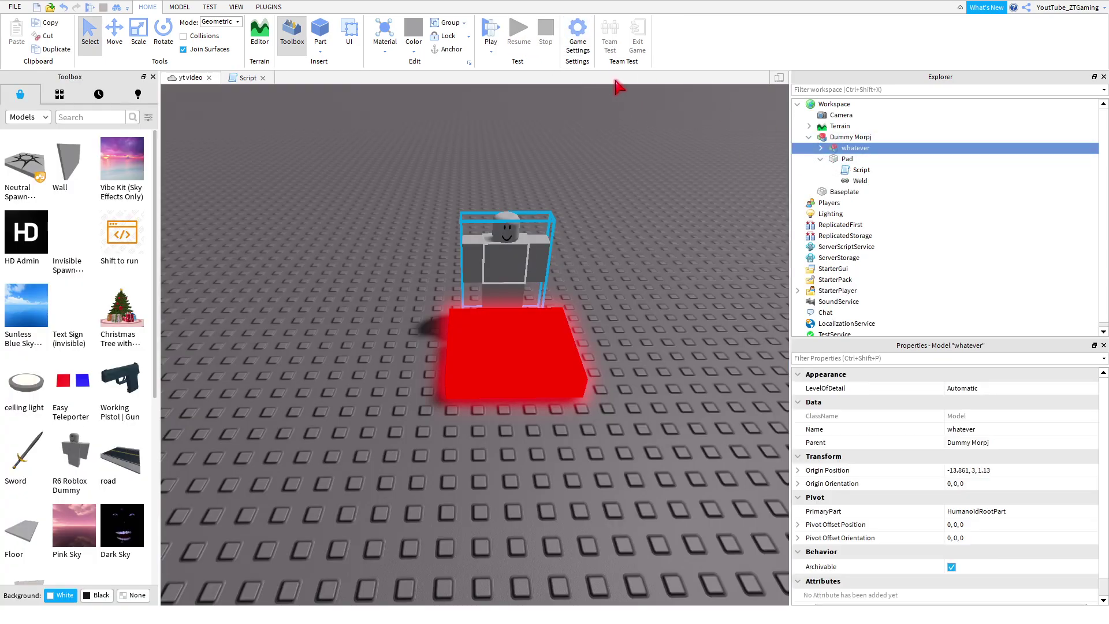
# - Run a playtest, copy the Animate script from the player's character model in Workspace, and stop the test
pyautogui.click(490, 36)
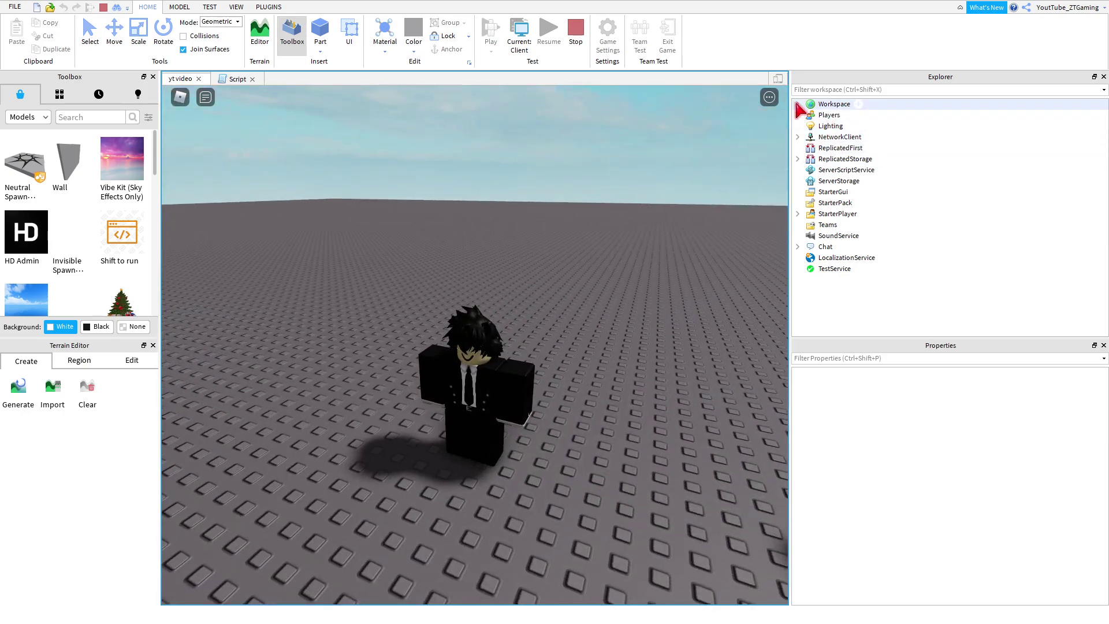
pyautogui.click(797, 104)
pyautogui.click(849, 148)
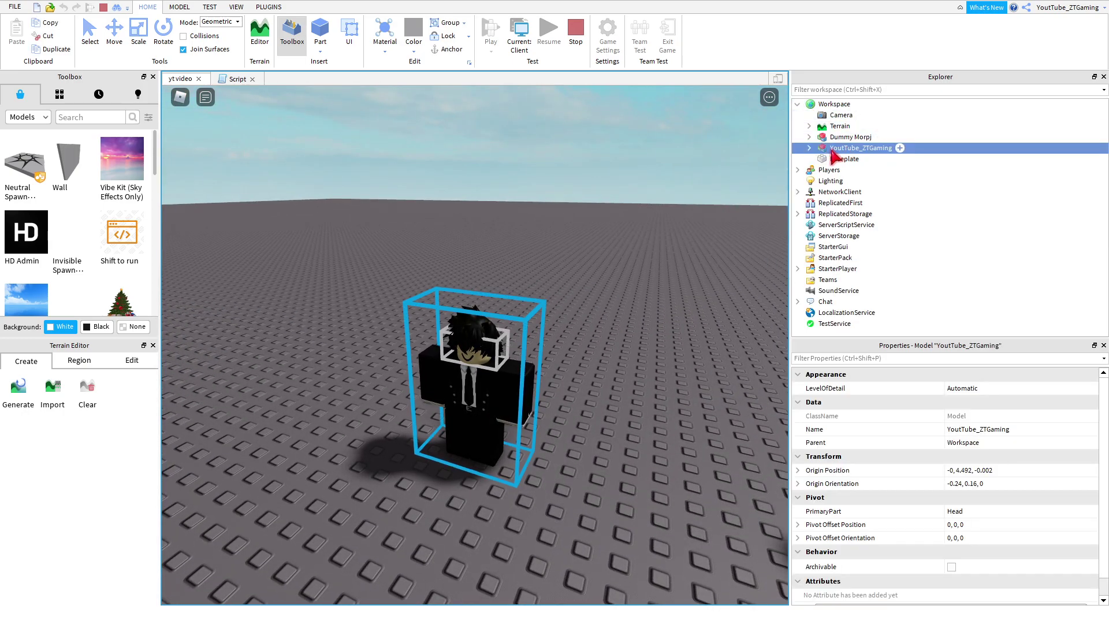
pyautogui.moveTo(701, 210); pyautogui.dragTo(575, 256, button='right')
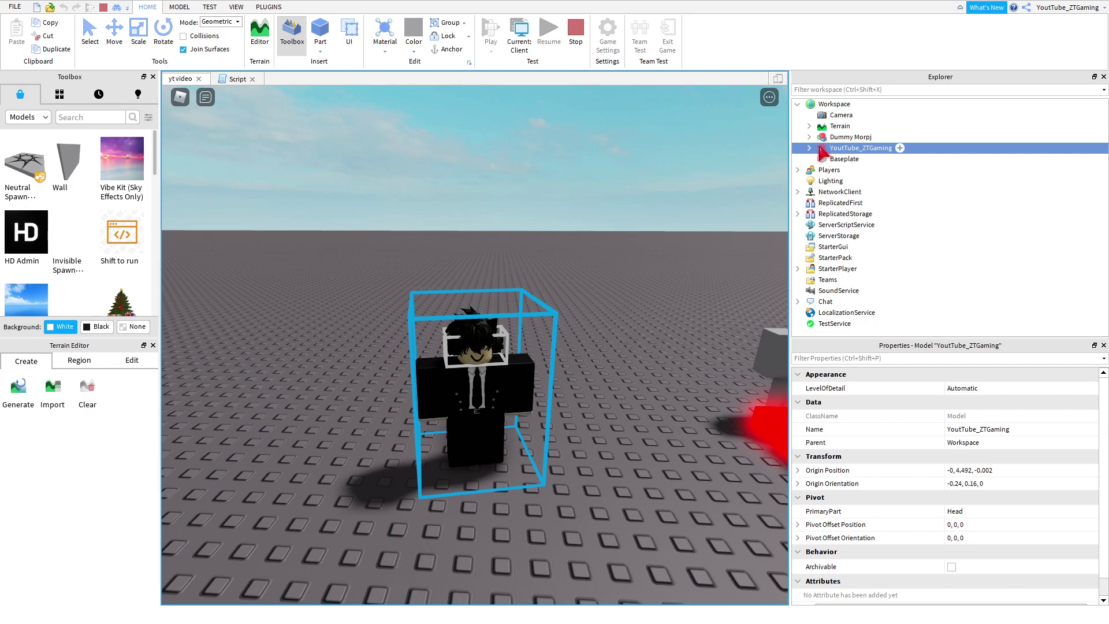
pyautogui.click(810, 147)
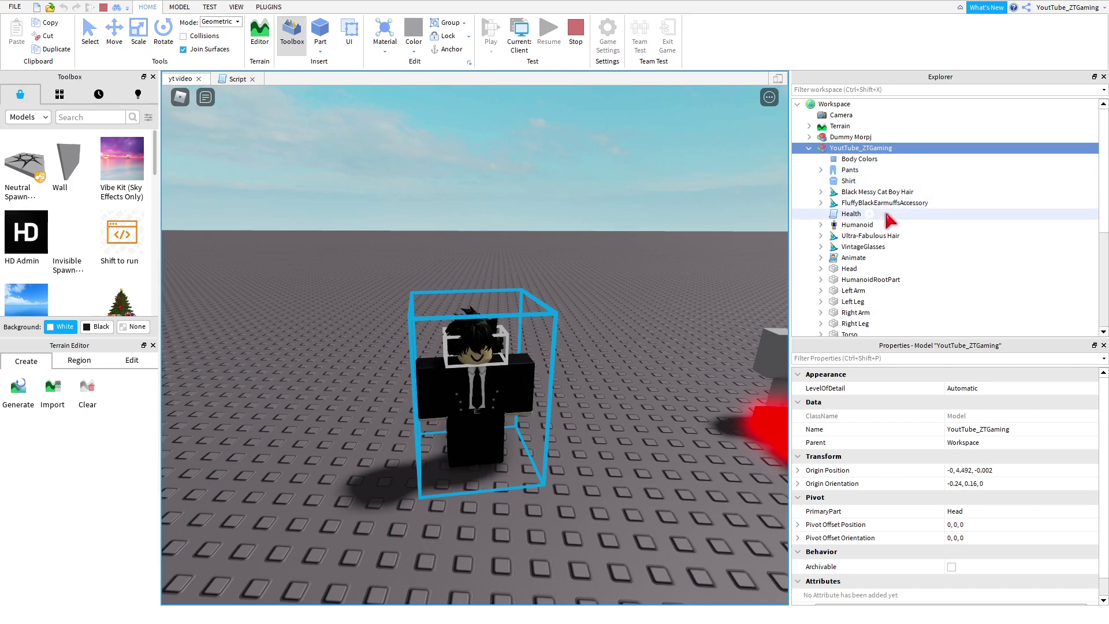
pyautogui.click(830, 260)
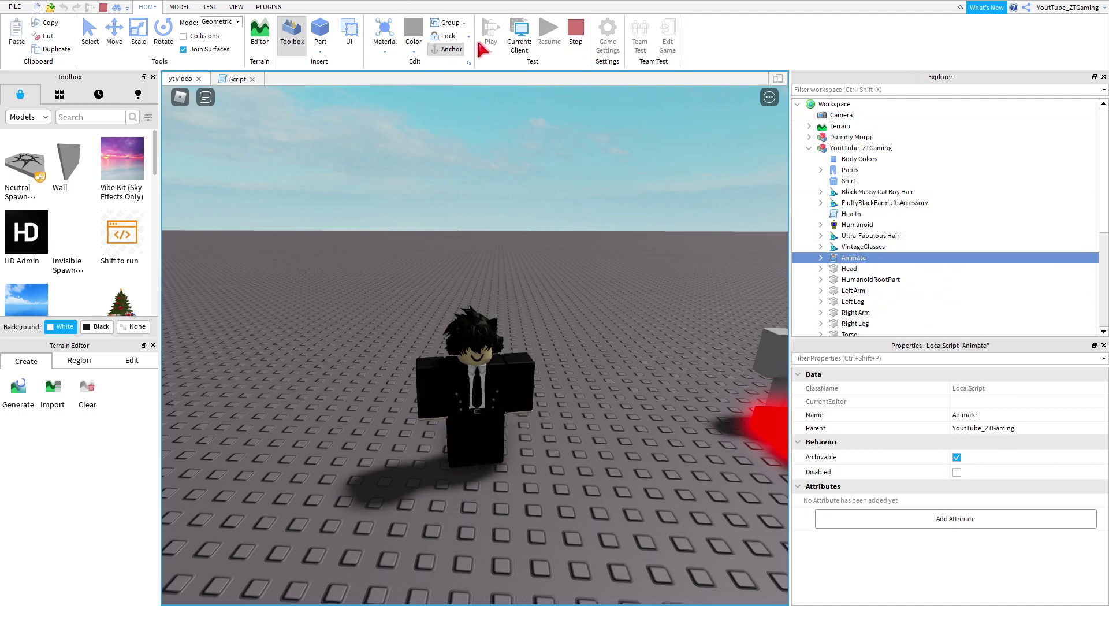
pyautogui.click(568, 49)
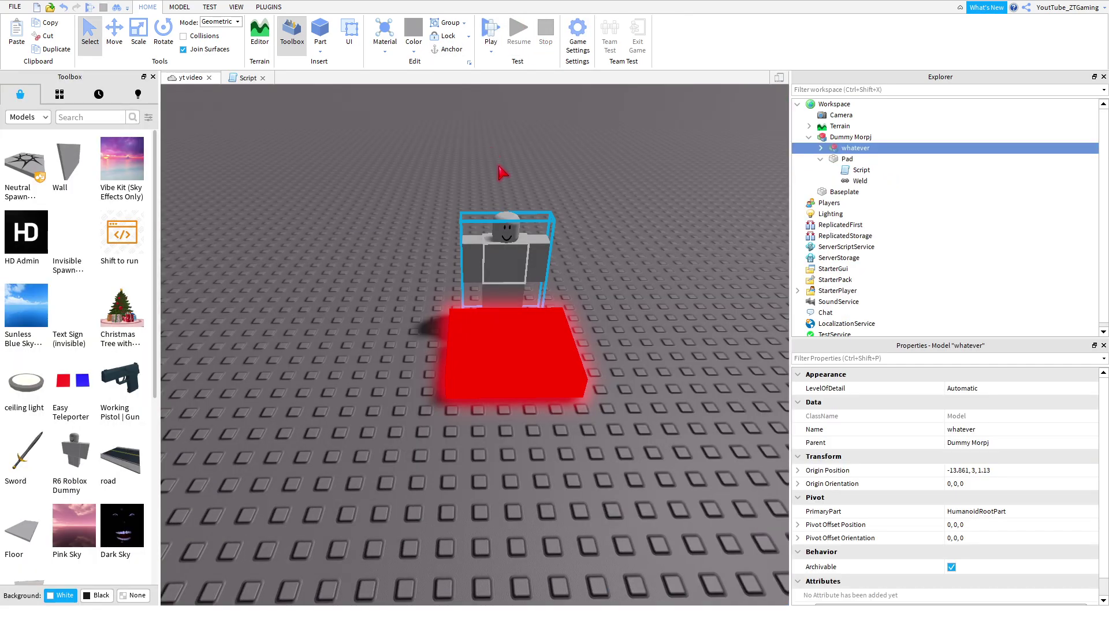
# - Paste the copied Animate script into the whatever model and keep that model expanded
pyautogui.click(556, 124)
pyautogui.click(838, 149)
pyautogui.hotkey('ctrl', 'shift', 'v')
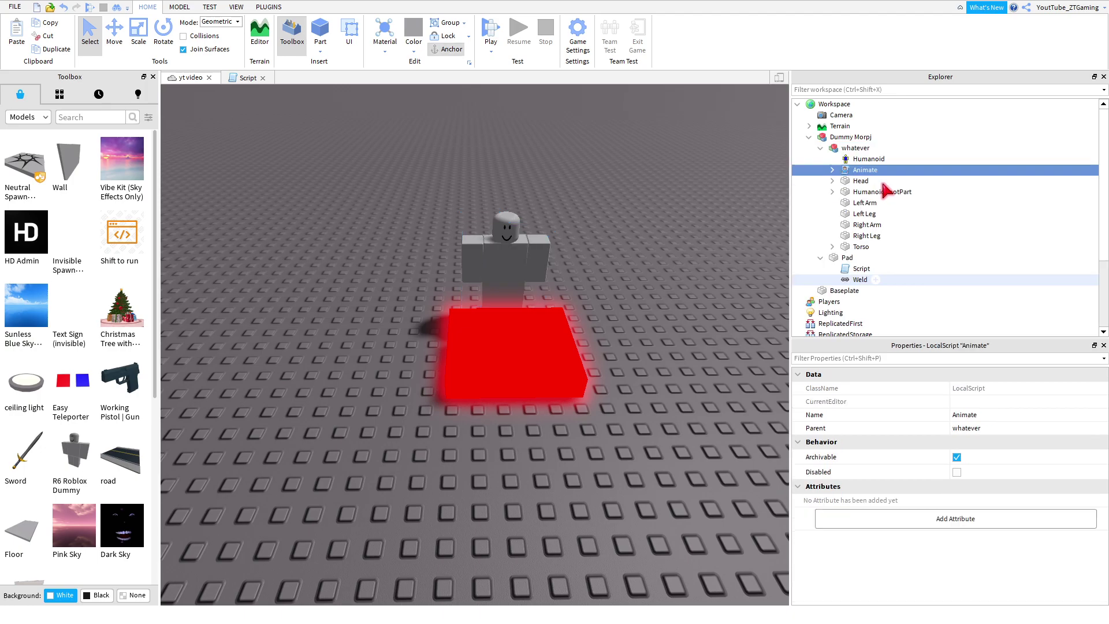
pyautogui.click(820, 148)
pyautogui.click(821, 147)
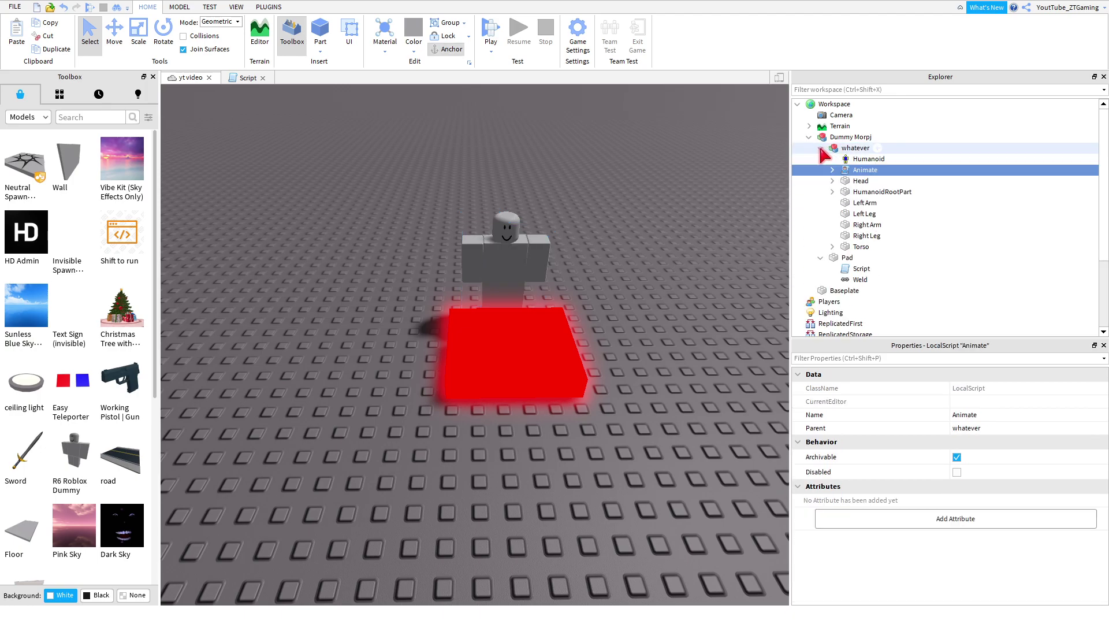
# - Turn off Anchored for the HumanoidRootPart of the whatever model and clear the selection
pyautogui.click(877, 192)
pyautogui.click(672, 203)
pyautogui.press('w')
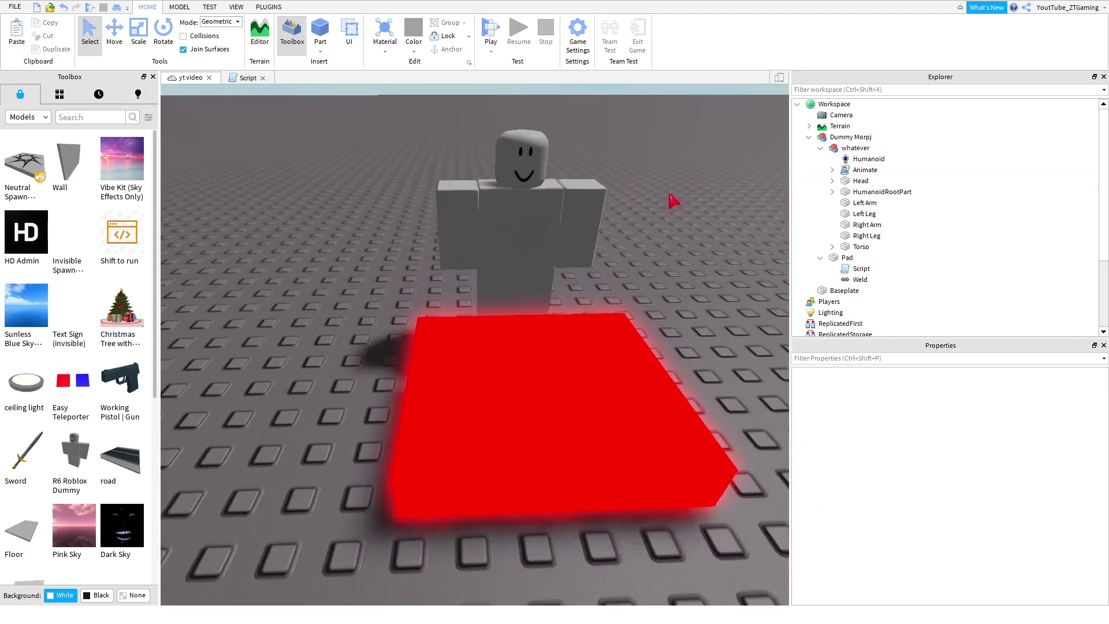
pyautogui.press('s')
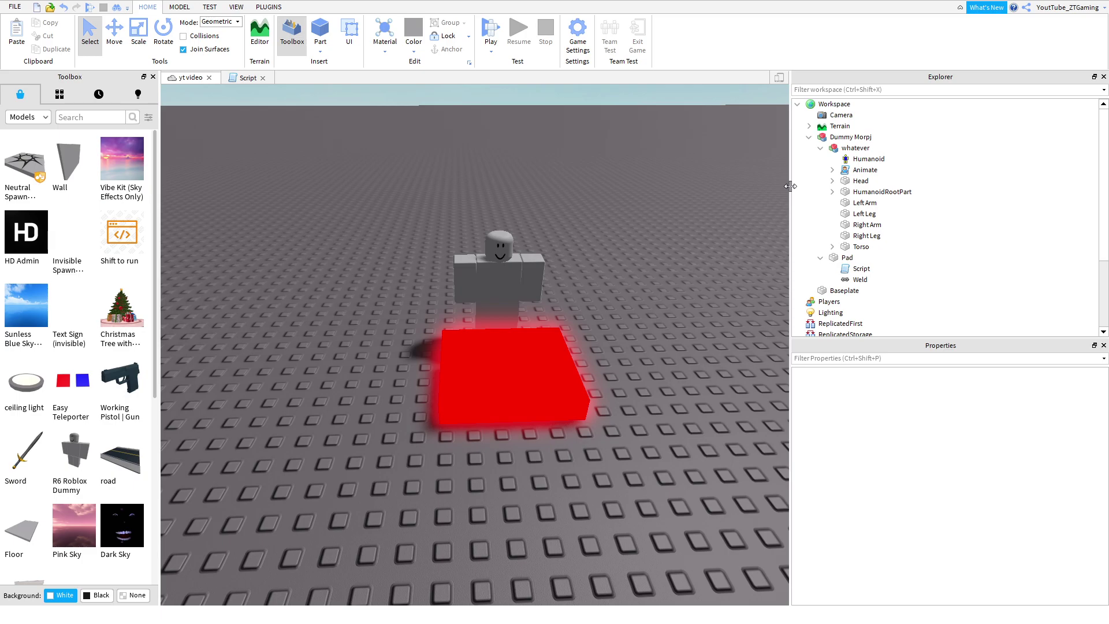
pyautogui.click(892, 193)
pyautogui.scroll(-4, 984, 489)
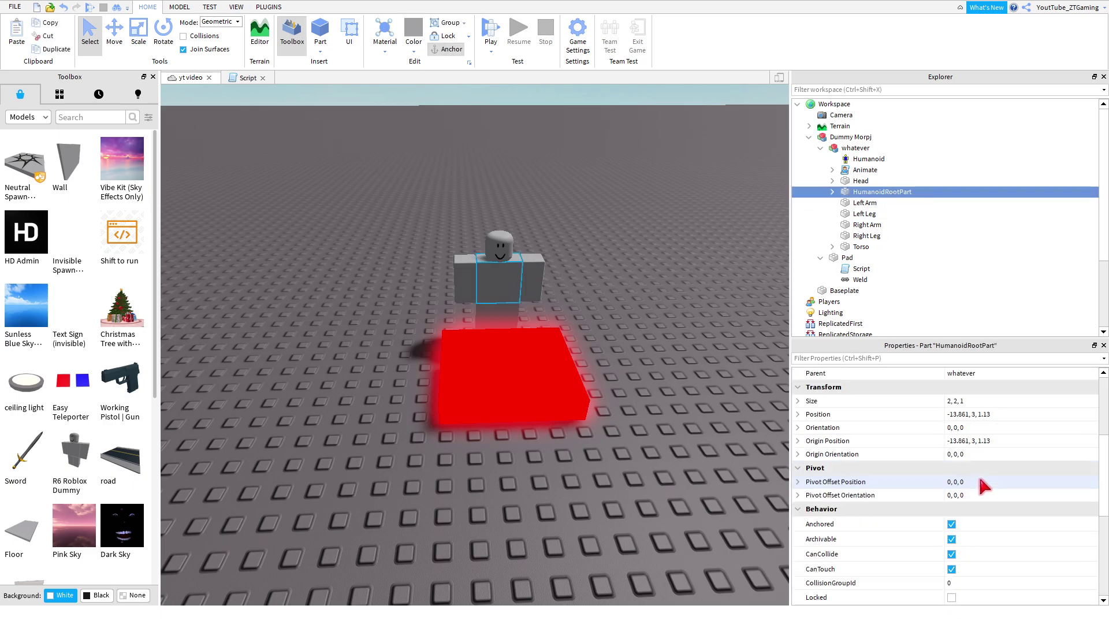
pyautogui.click(951, 525)
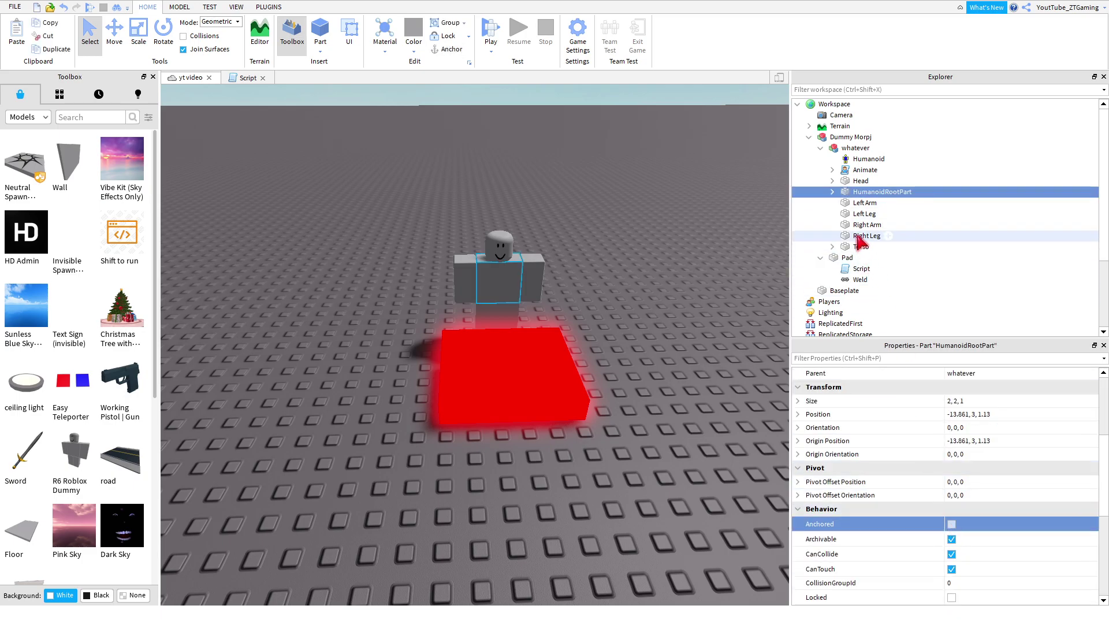
pyautogui.click(866, 236)
pyautogui.click(853, 195)
pyautogui.click(658, 253)
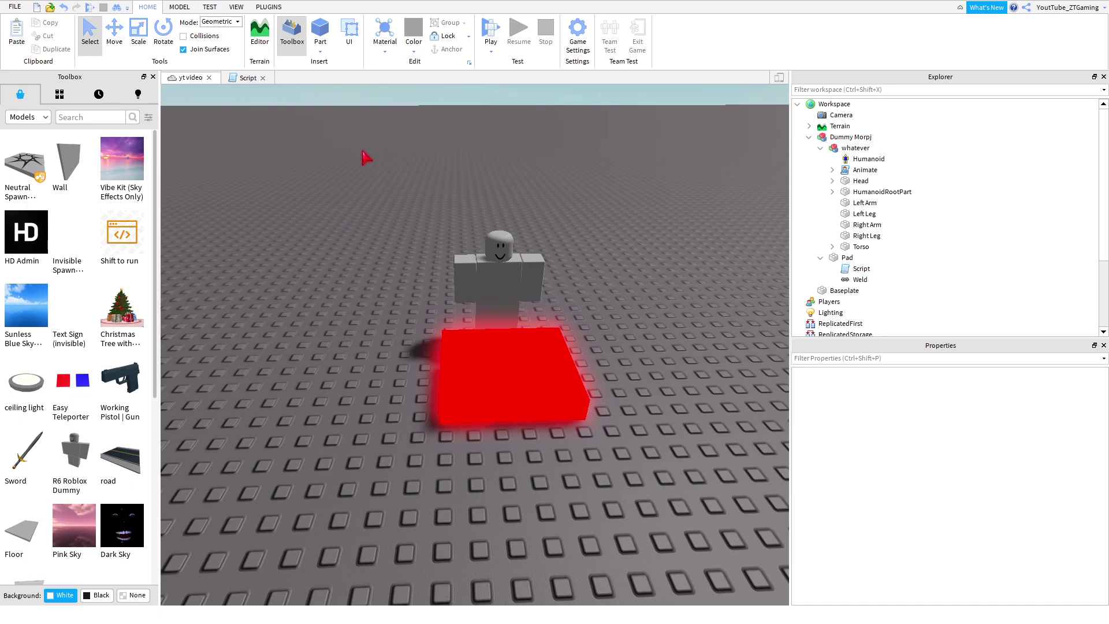
# - Select the dummy's HumanoidRootPart again and toggle its Anchored property
pyautogui.click(882, 192)
pyautogui.scroll(-3, 971, 462)
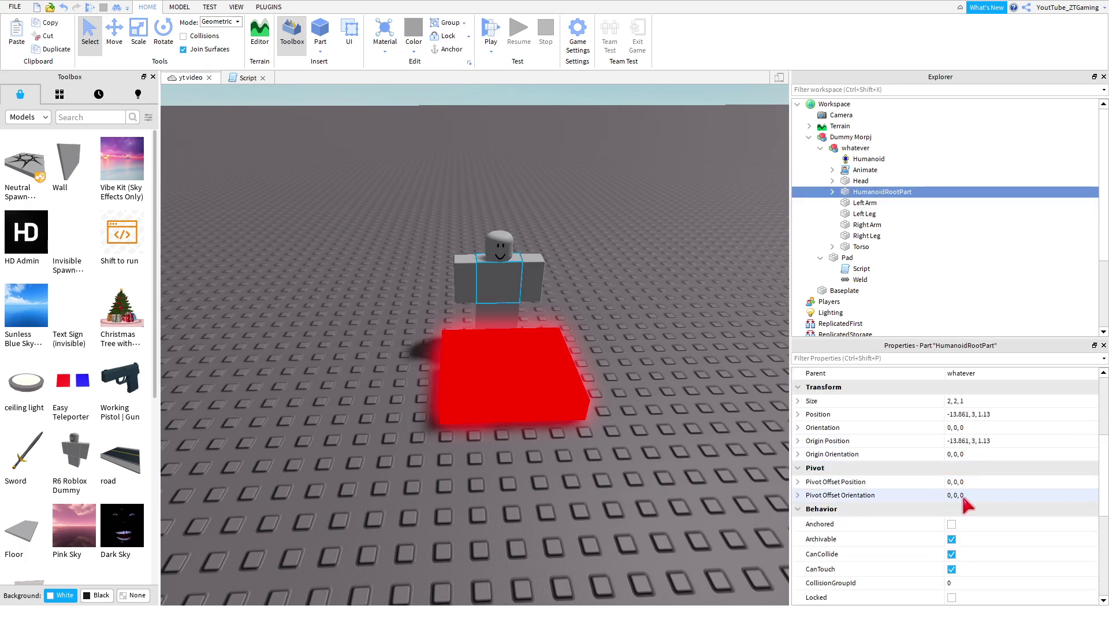
pyautogui.click(951, 525)
# - Playtest the morph again by moving the character onto the pad and looking around the morphed dummy
pyautogui.click(491, 30)
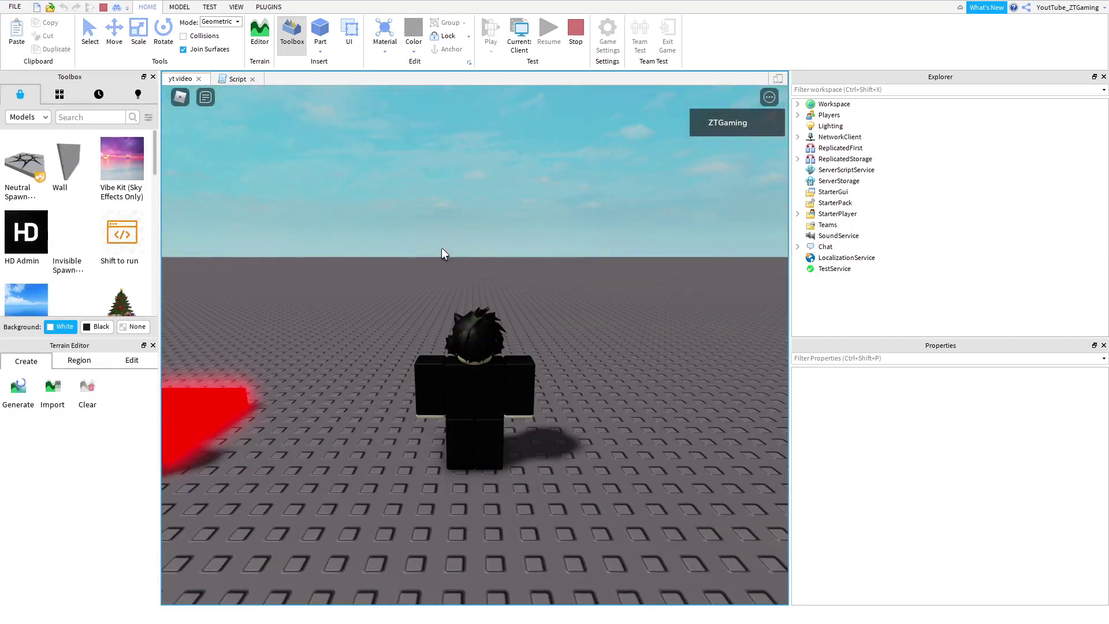
pyautogui.press('w')
pyautogui.moveTo(442, 247); pyautogui.dragTo(437, 250, button='right')
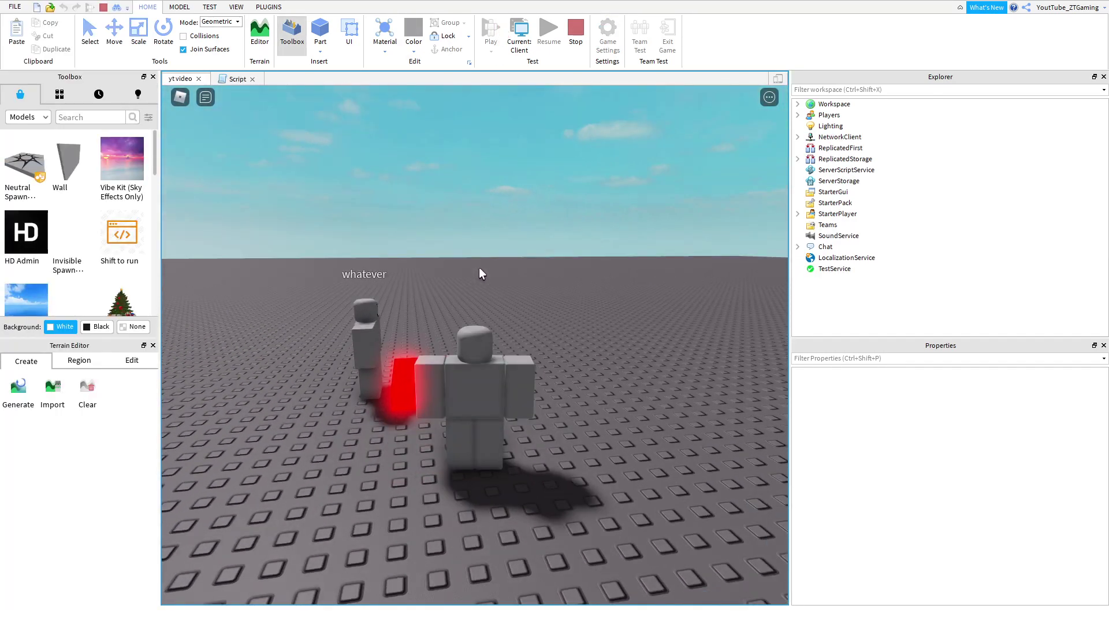
pyautogui.moveTo(501, 280); pyautogui.dragTo(571, 340, button='right')
pyautogui.scroll(-5, 571, 345)
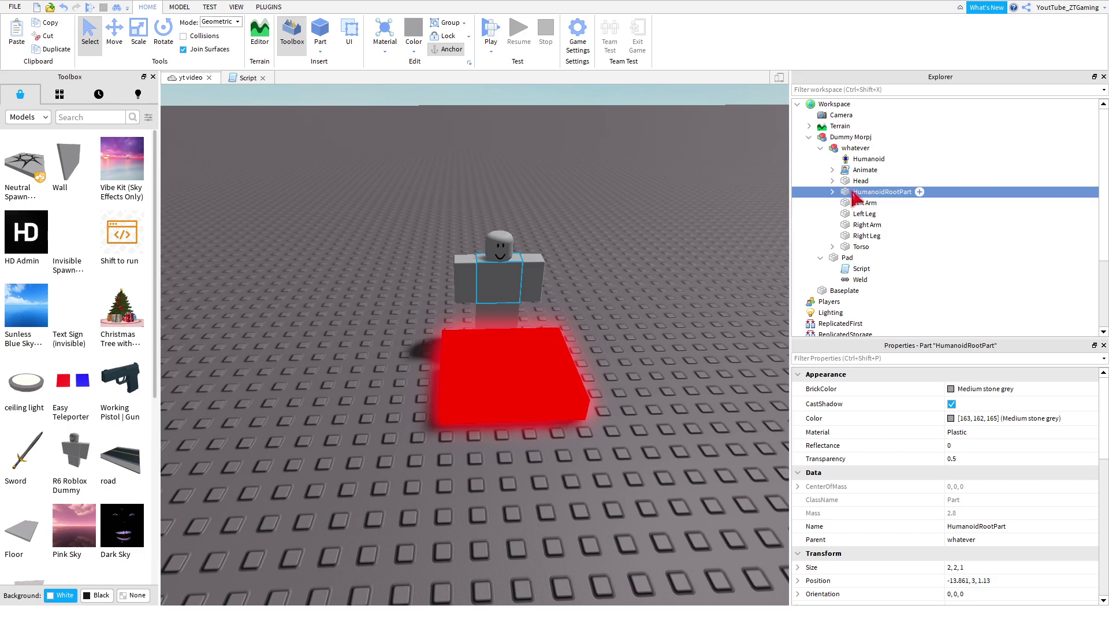
pyautogui.click(854, 181)
pyautogui.click(854, 192)
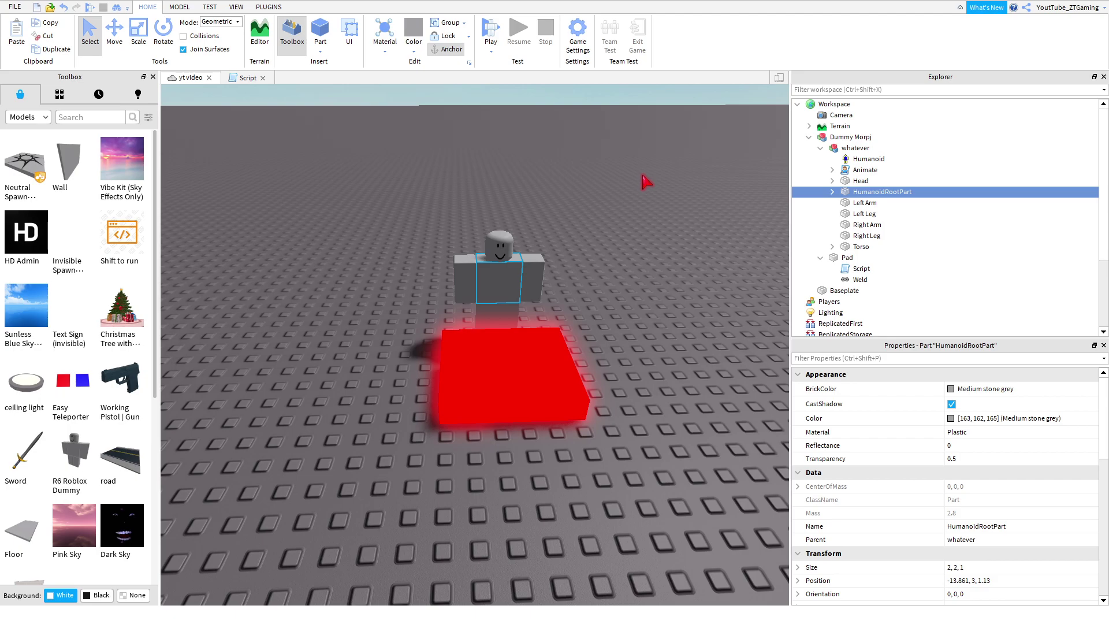
pyautogui.press('f')
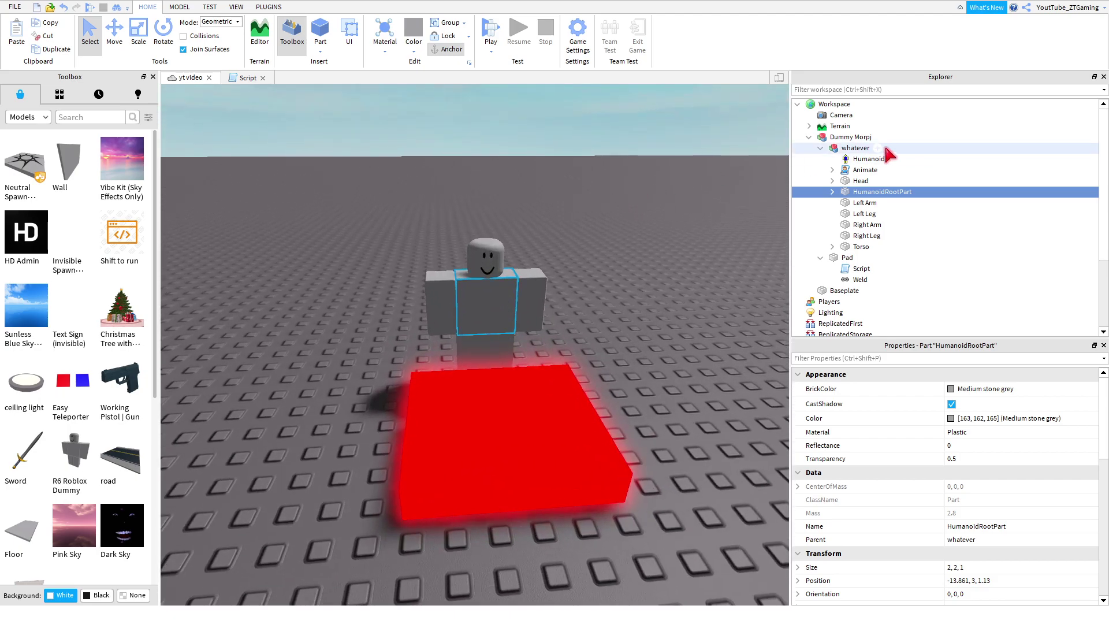
pyautogui.moveTo(578, 300); pyautogui.dragTo(614, 242, button='right')
pyautogui.scroll(-1, 470, 137)
pyautogui.scroll(4, 482, 181)
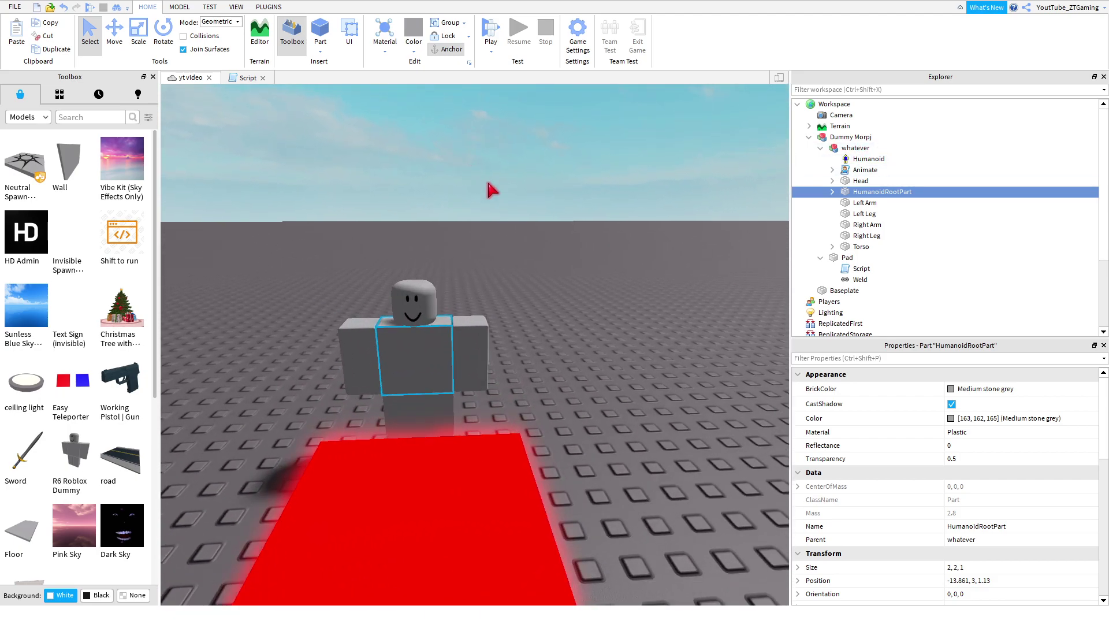
# - Turn off Anchored for the HumanoidRootPart of the whatever model
pyautogui.scroll(-5, 470, 214)
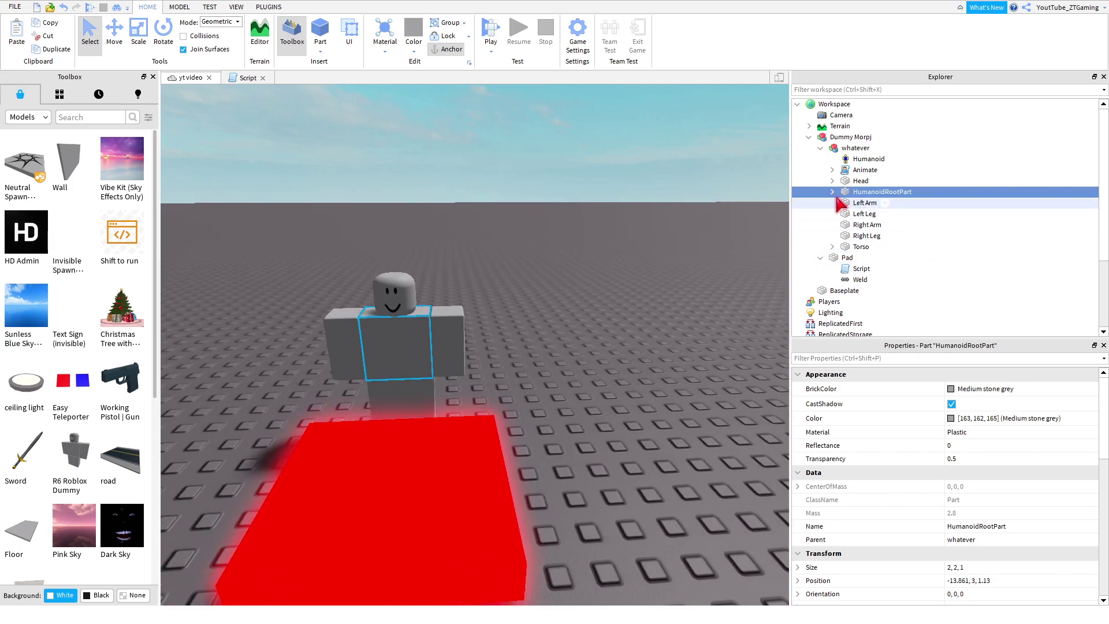
pyautogui.click(853, 203)
pyautogui.click(851, 192)
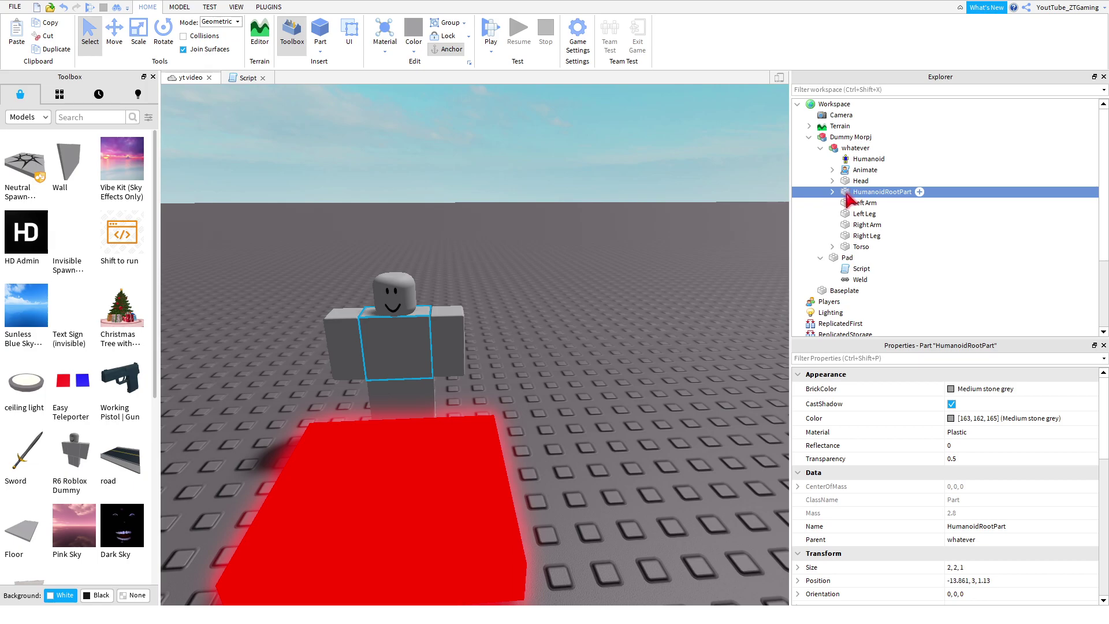
pyautogui.moveTo(1104, 429); pyautogui.dragTo(1104, 464)
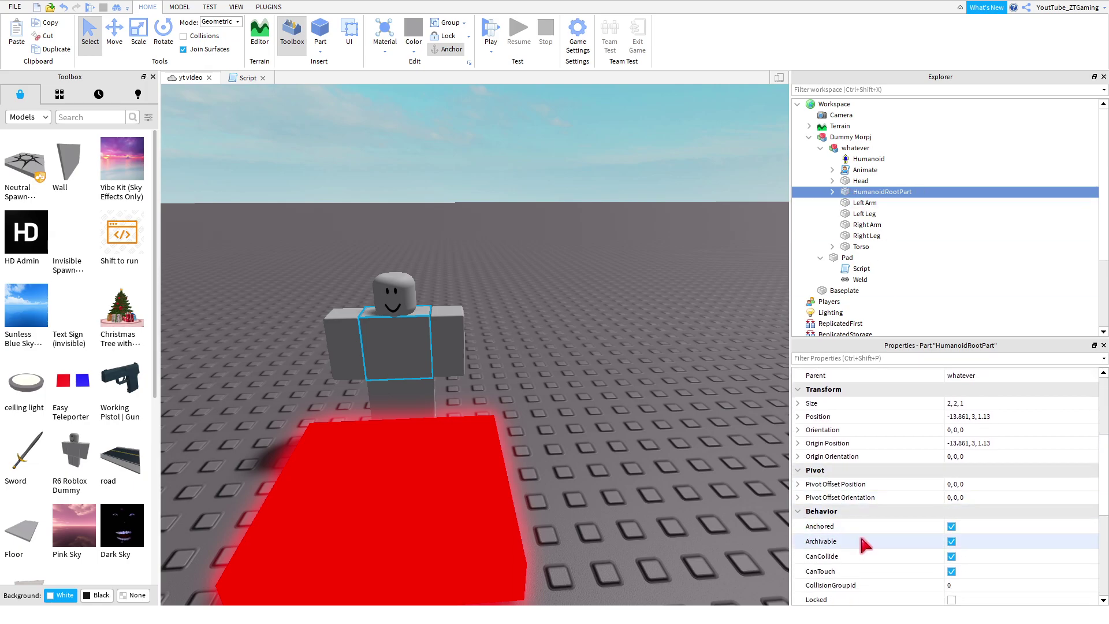
pyautogui.click(951, 527)
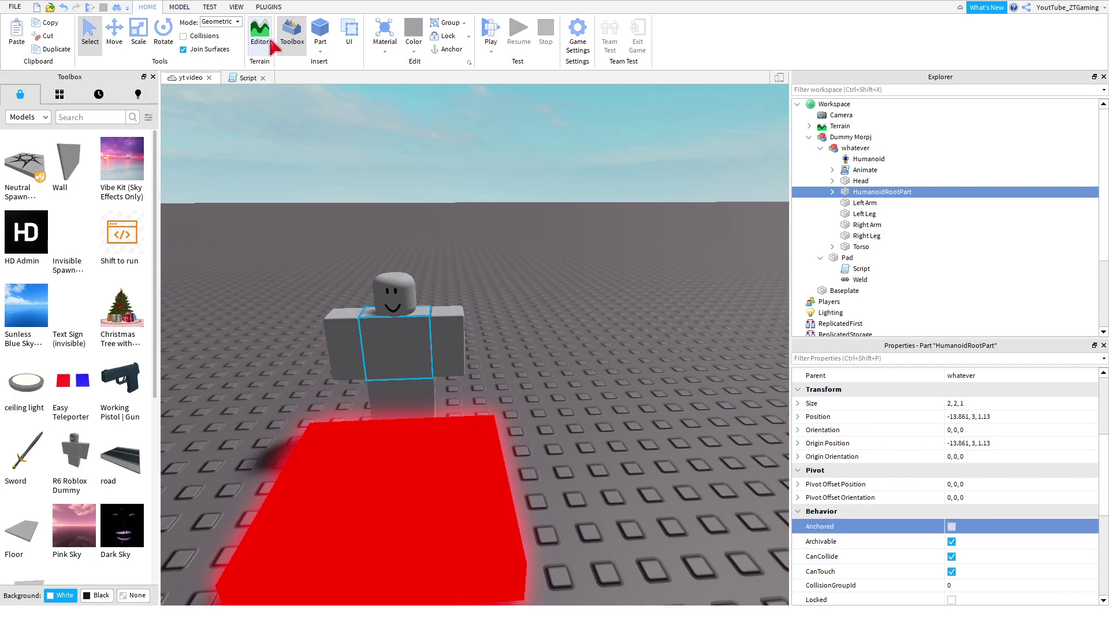
# - Playtest the morph by moving the character onto the pad, then walking and jumping around it
pyautogui.click(496, 34)
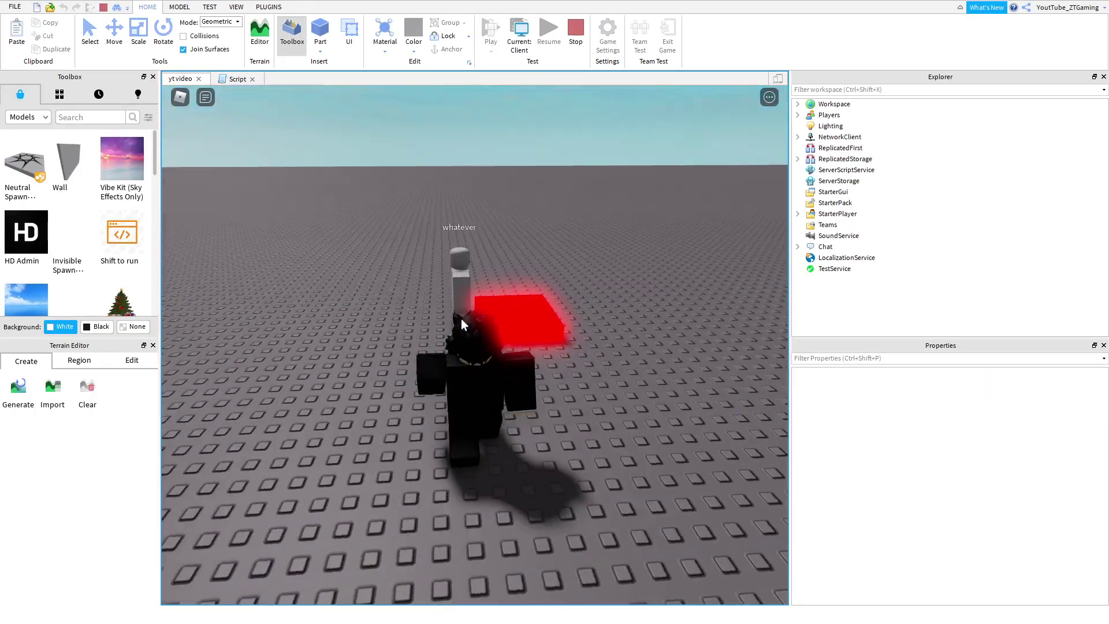
pyautogui.moveTo(460, 318)
pyautogui.mouseDown(button='right')
pyautogui.moveTo(476, 315)
pyautogui.moveTo(461, 317)
pyautogui.mouseUp(button='right')
pyautogui.scroll(-3, 461, 318)
pyautogui.press('space')
pyautogui.press('space')
pyautogui.scroll(2, 461, 318)
pyautogui.press('s')
pyautogui.press('w')
pyautogui.moveTo(505, 285); pyautogui.dragTo(495, 310, button='right')
pyautogui.scroll(-3, 505, 285)
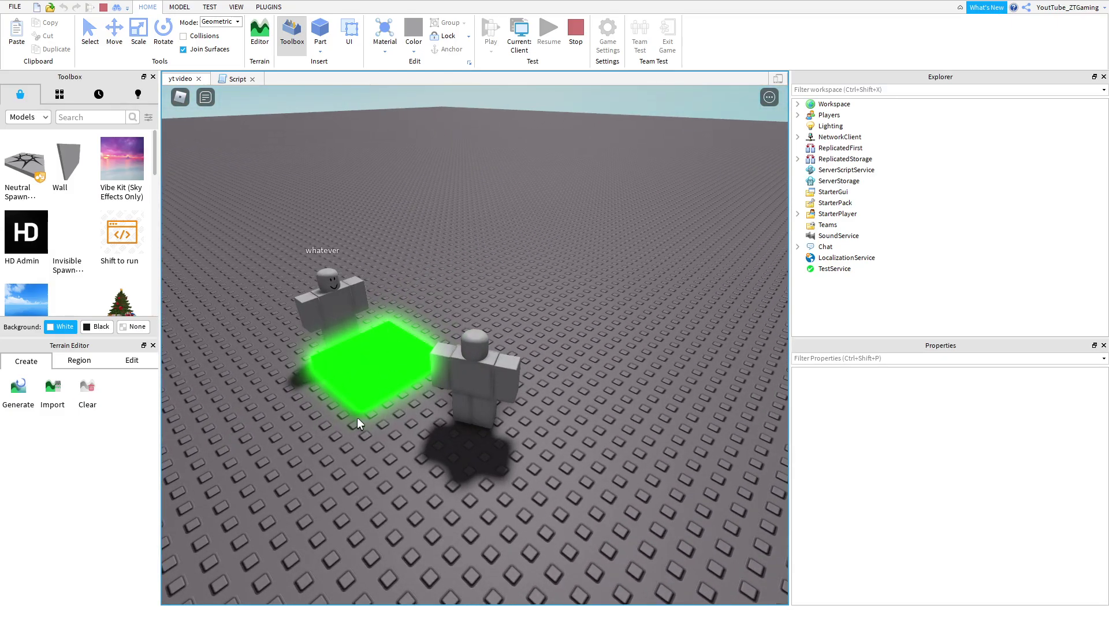
pyautogui.press('w')
pyautogui.press('a')
pyautogui.moveTo(448, 380); pyautogui.dragTo(448, 380, button='right')
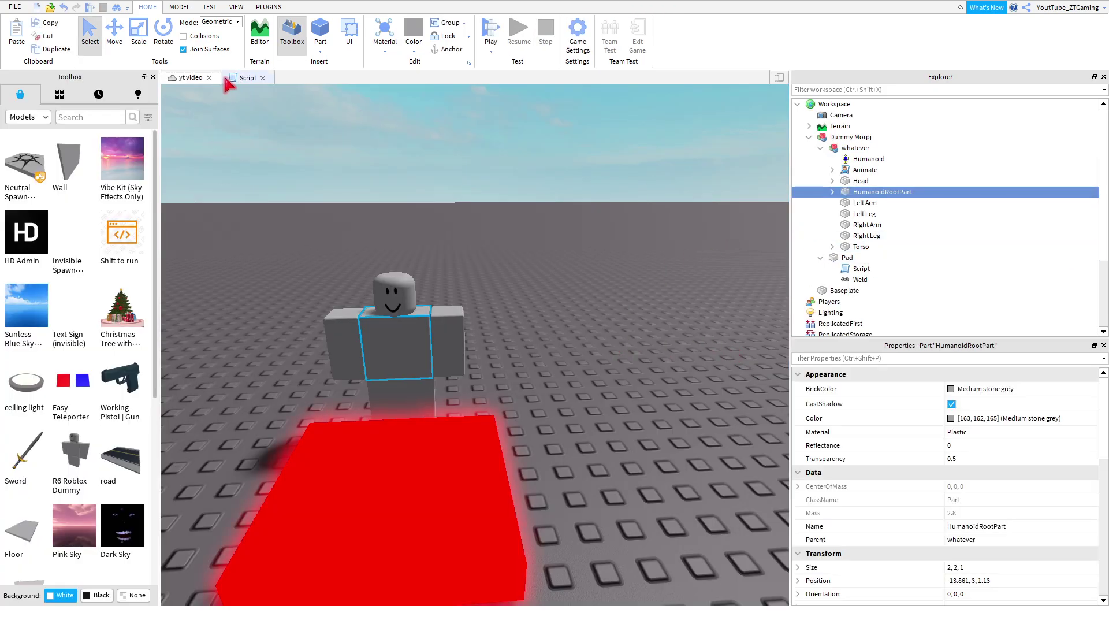
# - Review the pad's script, collapse the whatever model and set the Pad's BrickColor to Really blue
pyautogui.click(242, 78)
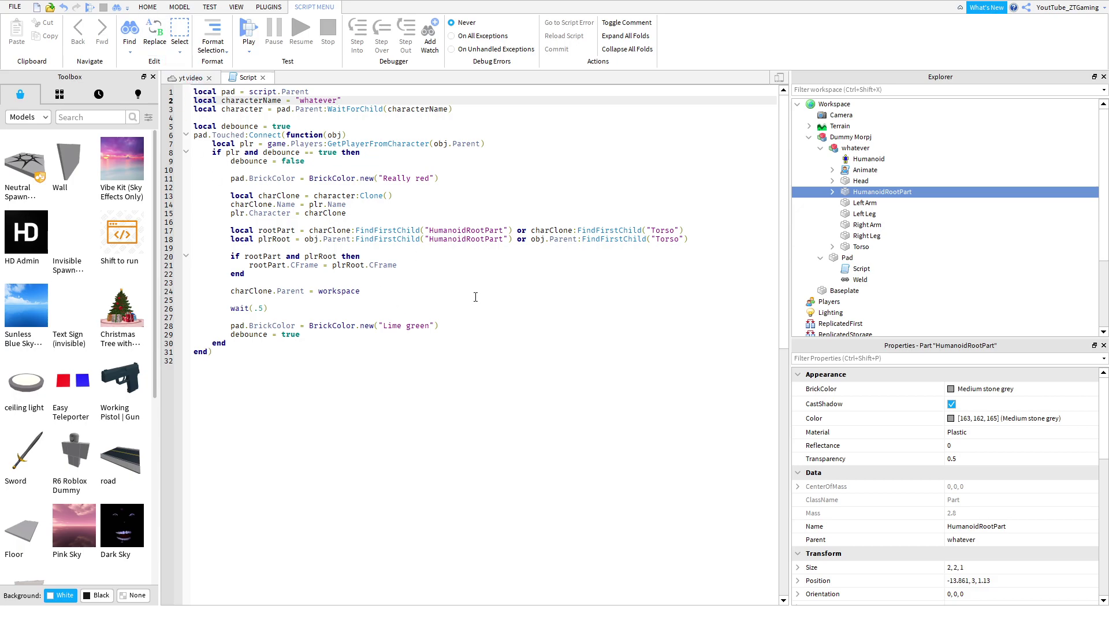
pyautogui.click(192, 77)
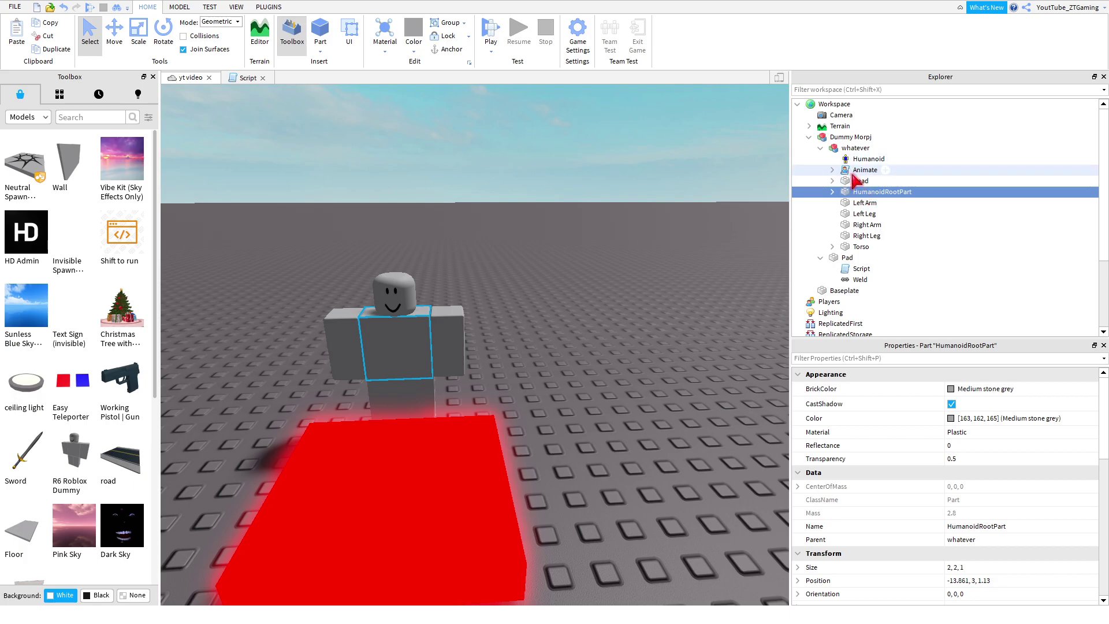
pyautogui.click(820, 147)
pyautogui.click(827, 160)
pyautogui.click(820, 159)
pyautogui.click(952, 387)
pyautogui.click(951, 438)
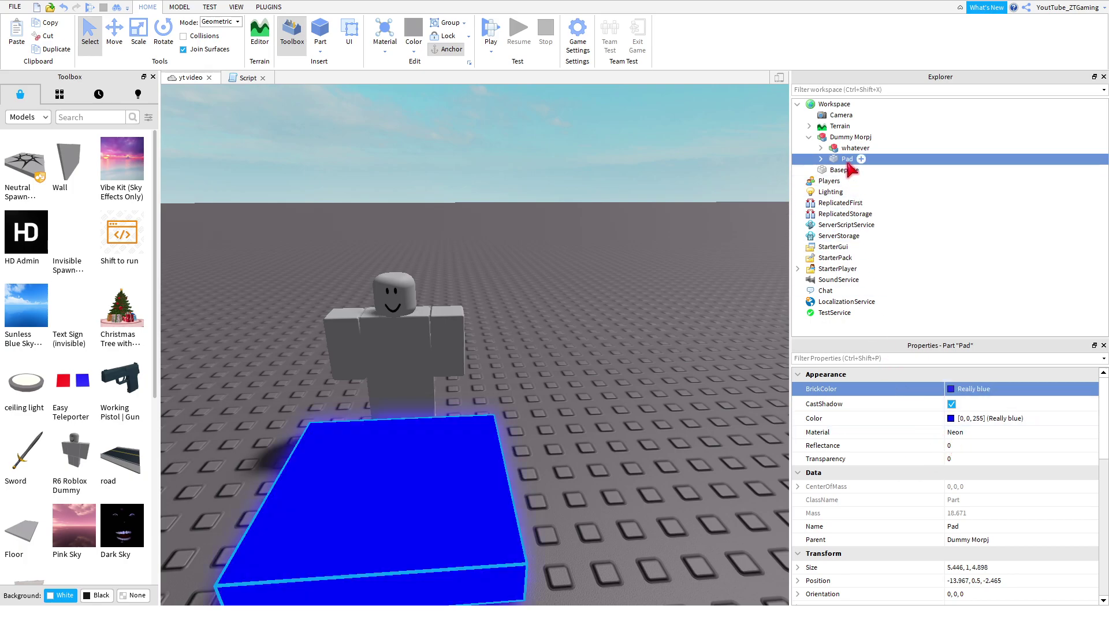
pyautogui.click(820, 159)
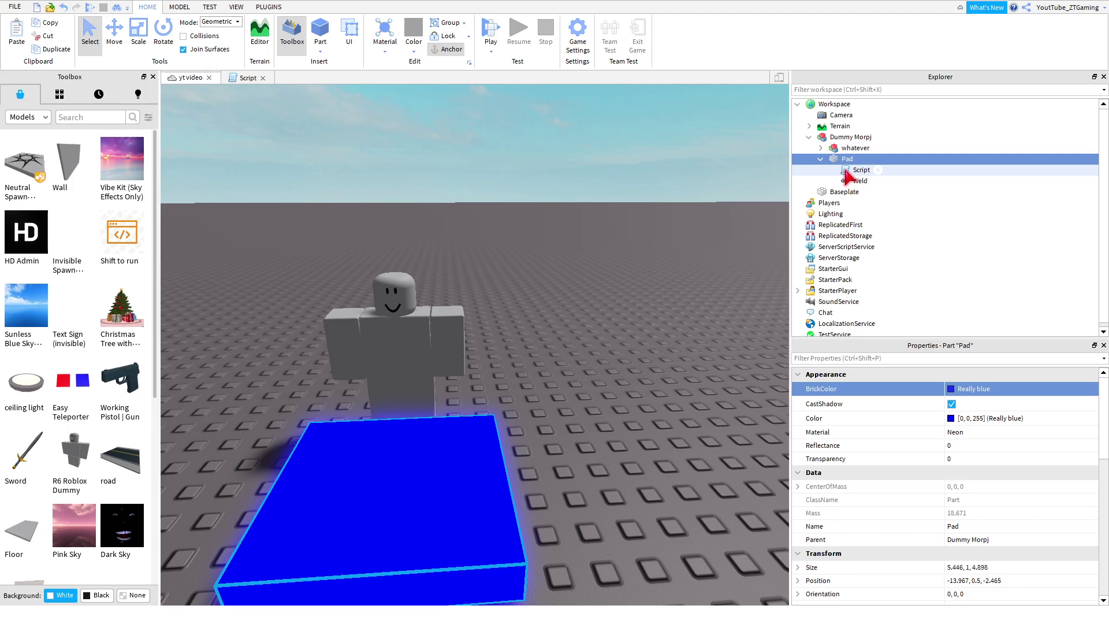
pyautogui.click(583, 313)
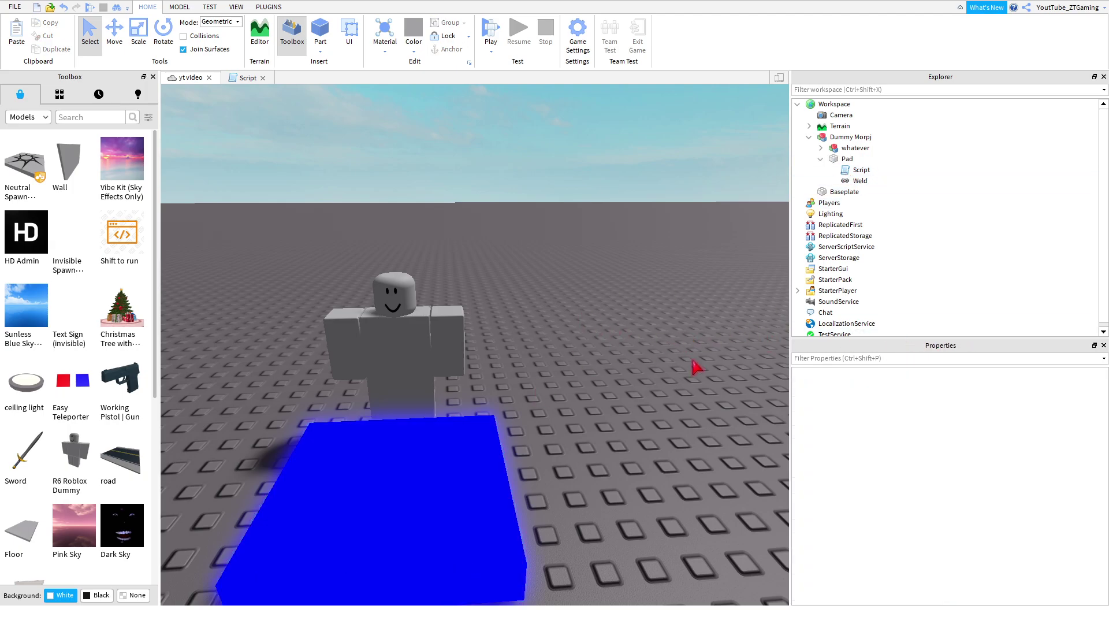
# - Playtest the blue pad by walking the character onto it and moving around as the dummy
pyautogui.moveTo(634, 240); pyautogui.dragTo(618, 270, button='right')
pyautogui.scroll(-1, 618, 270)
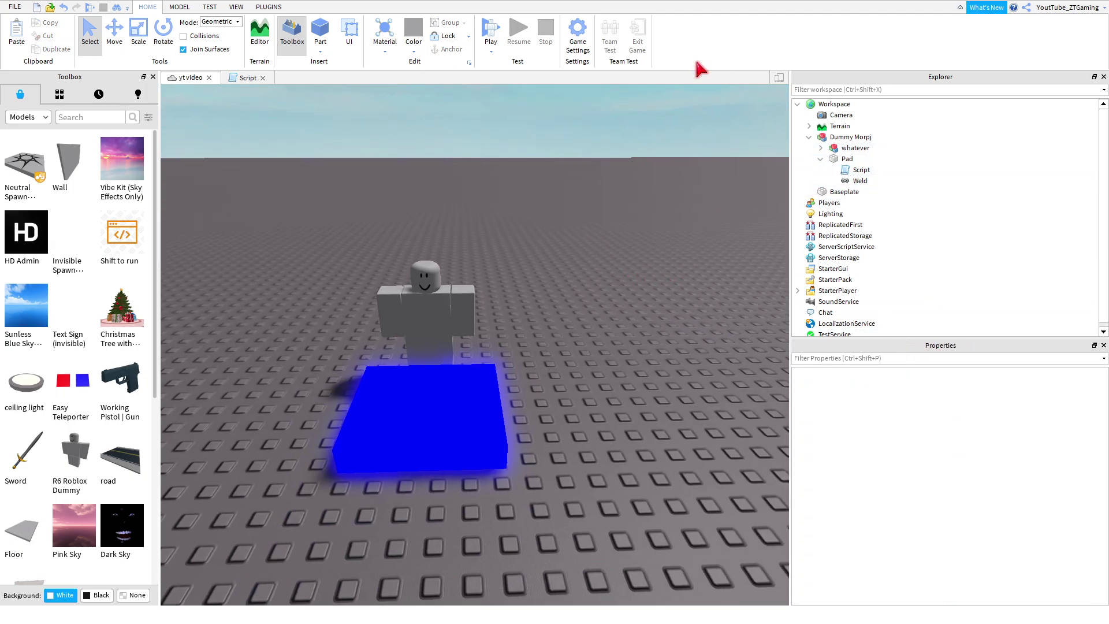
pyautogui.click(491, 32)
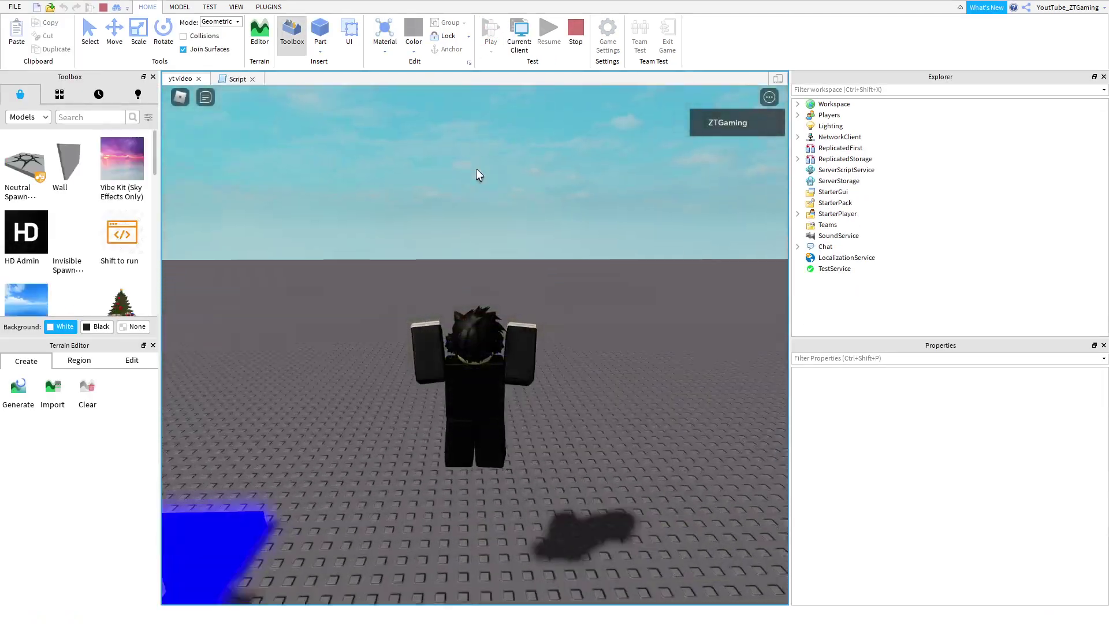
pyautogui.moveTo(476, 169); pyautogui.dragTo(345, 185, button='right')
pyautogui.press('w')
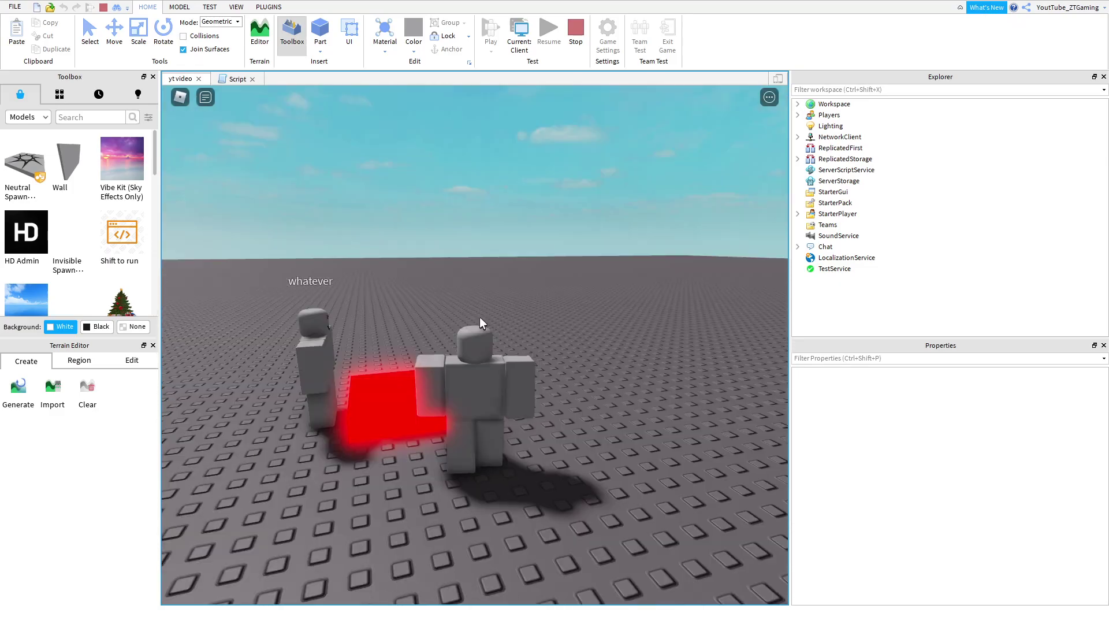
pyautogui.moveTo(446, 369)
pyautogui.mouseDown(button='right')
pyautogui.moveTo(465, 369)
pyautogui.moveTo(445, 369)
pyautogui.mouseUp(button='right')
pyautogui.press('w')
pyautogui.press('d')
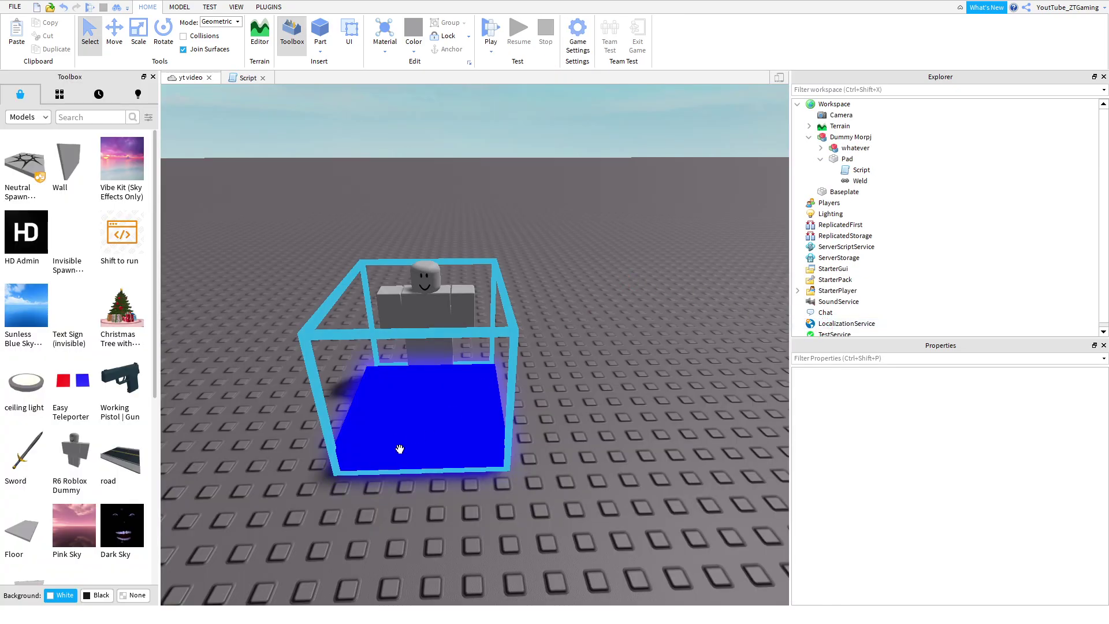
# - Open the Pad's script and replace the touched colour on line 11 with "Really blue"
pyautogui.click(421, 416)
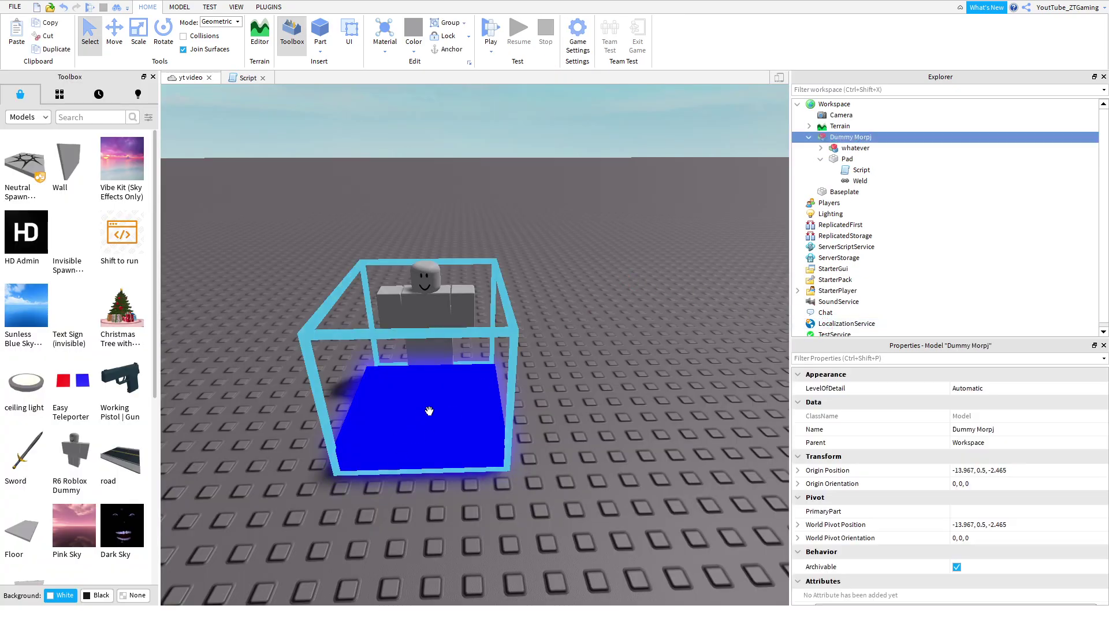
pyautogui.click(847, 159)
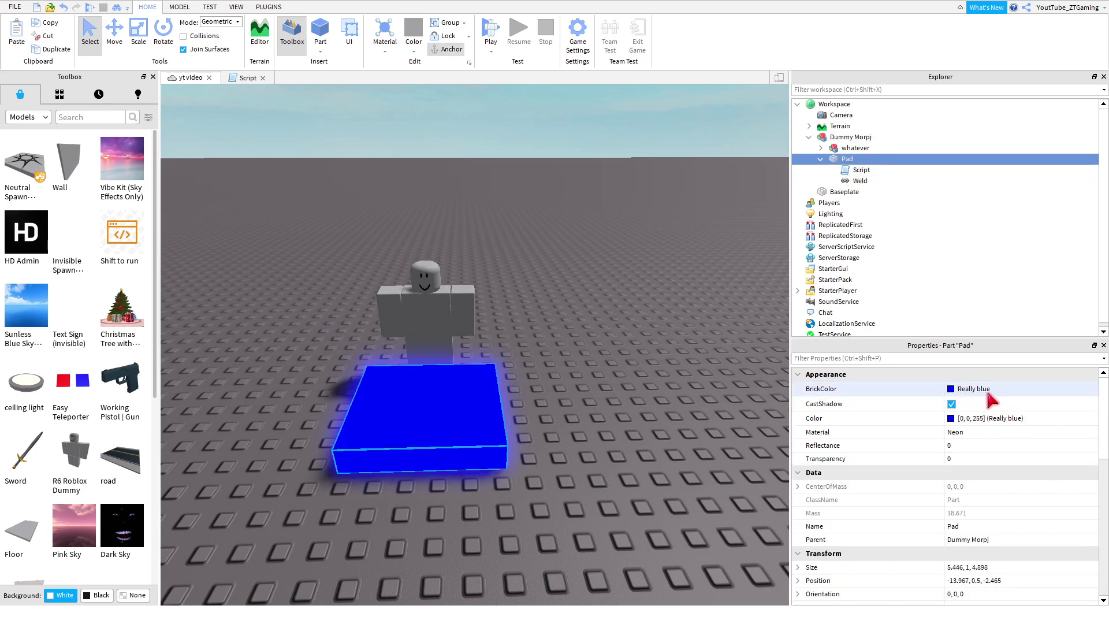
pyautogui.doubleClick(848, 172)
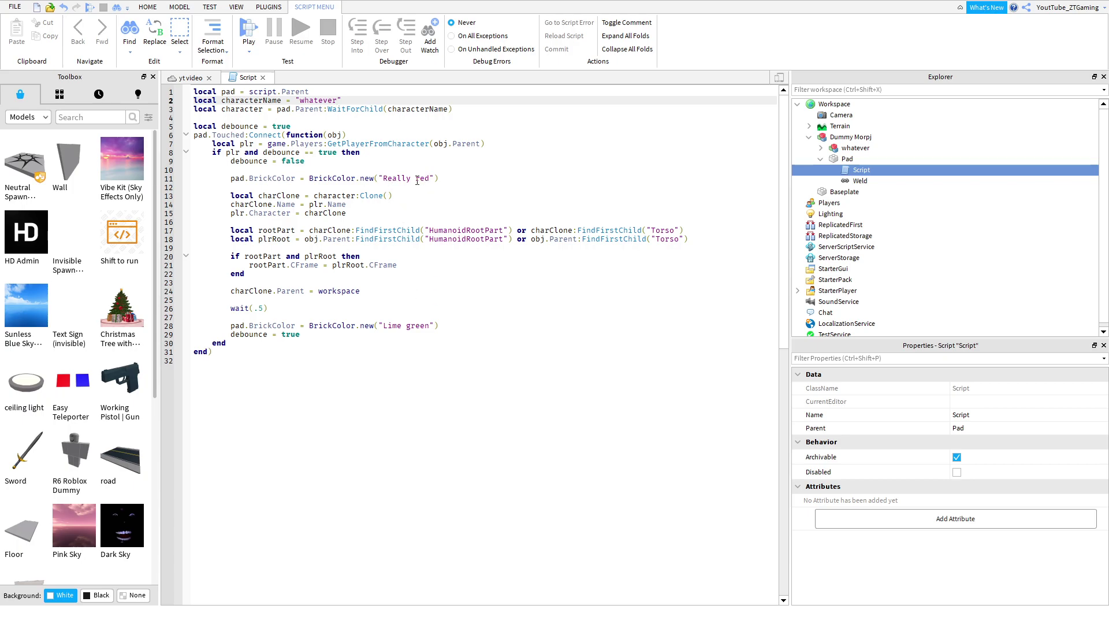
pyautogui.click(438, 179)
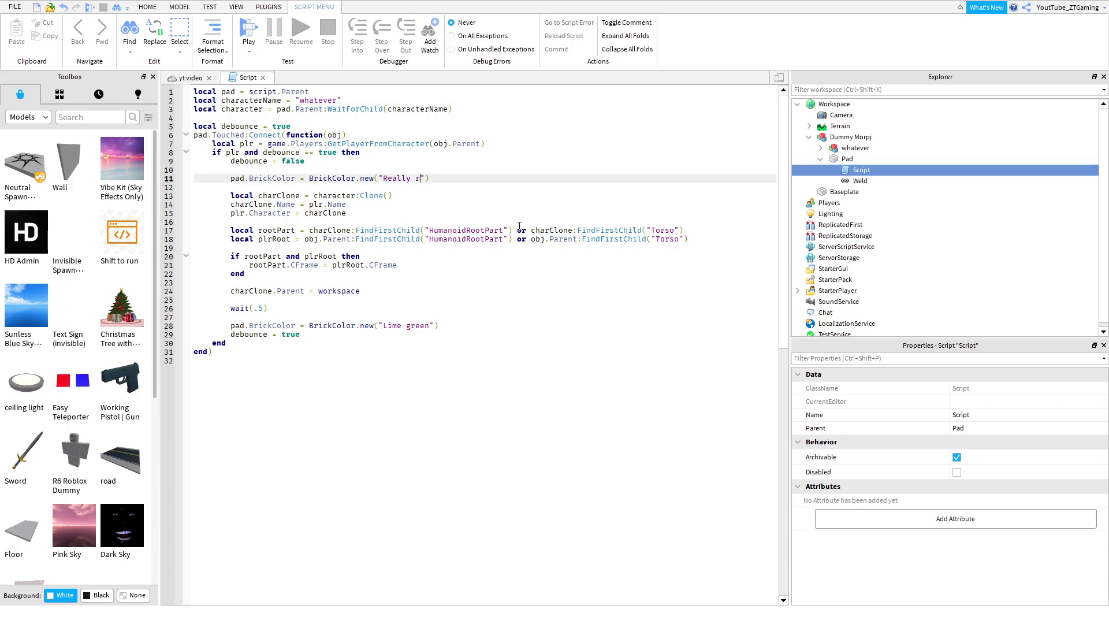
pyautogui.press('BackSpace')
pyautogui.press('BackSpace')
pyautogui.press('BackSpace')
# - Check the Pad's BrickColor name and replace the reset colour on line 28 of its script with "Really blue"
pyautogui.click(843, 160)
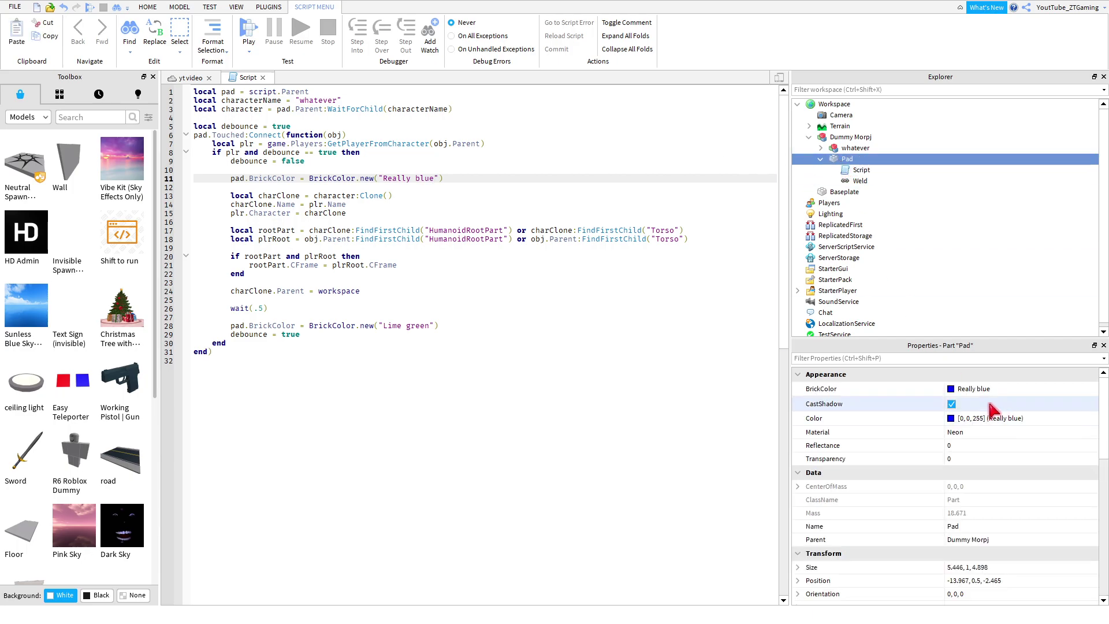
pyautogui.click(845, 171)
pyautogui.click(419, 327)
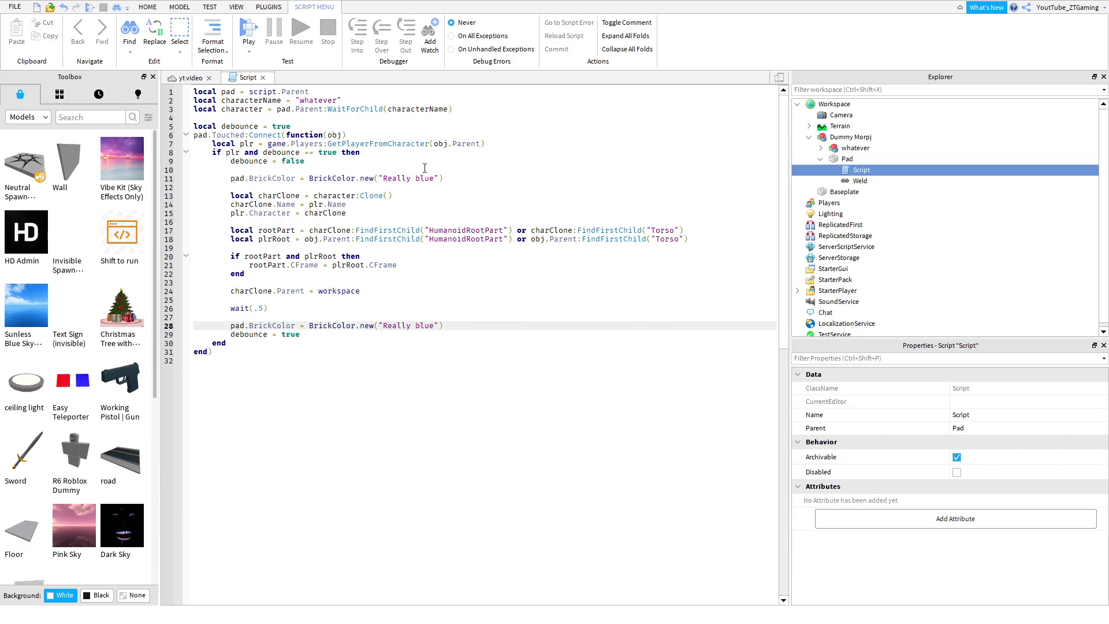
# - Playtest the pad with both script colours set to blue by walking onto it, and stop the test
pyautogui.click(188, 78)
pyautogui.click(490, 33)
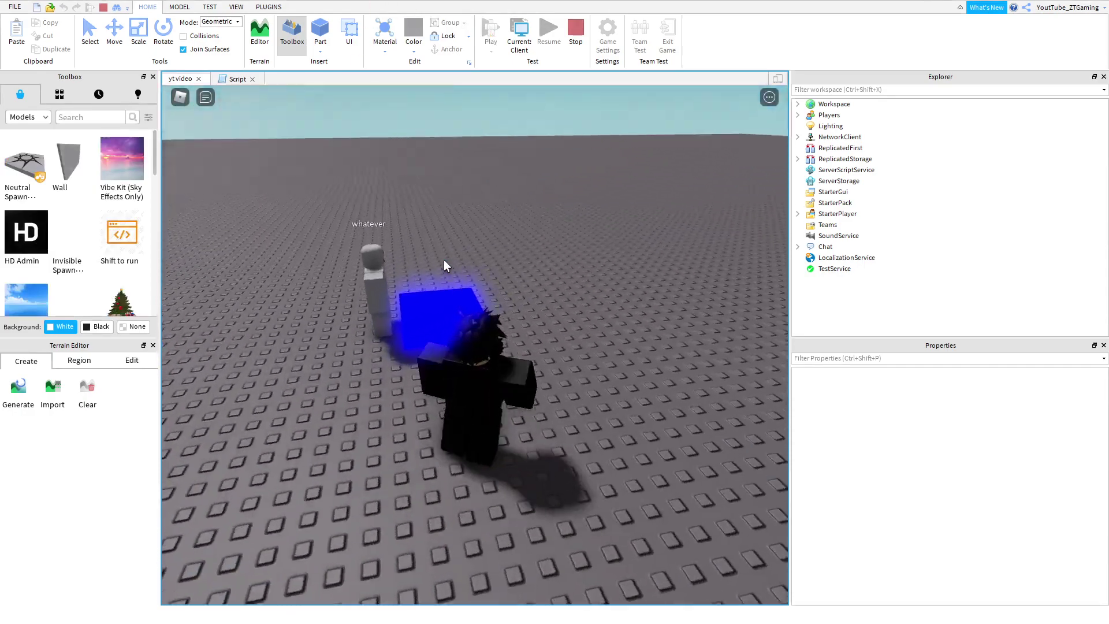
pyautogui.press('w')
pyautogui.moveTo(443, 259); pyautogui.dragTo(428, 368, button='right')
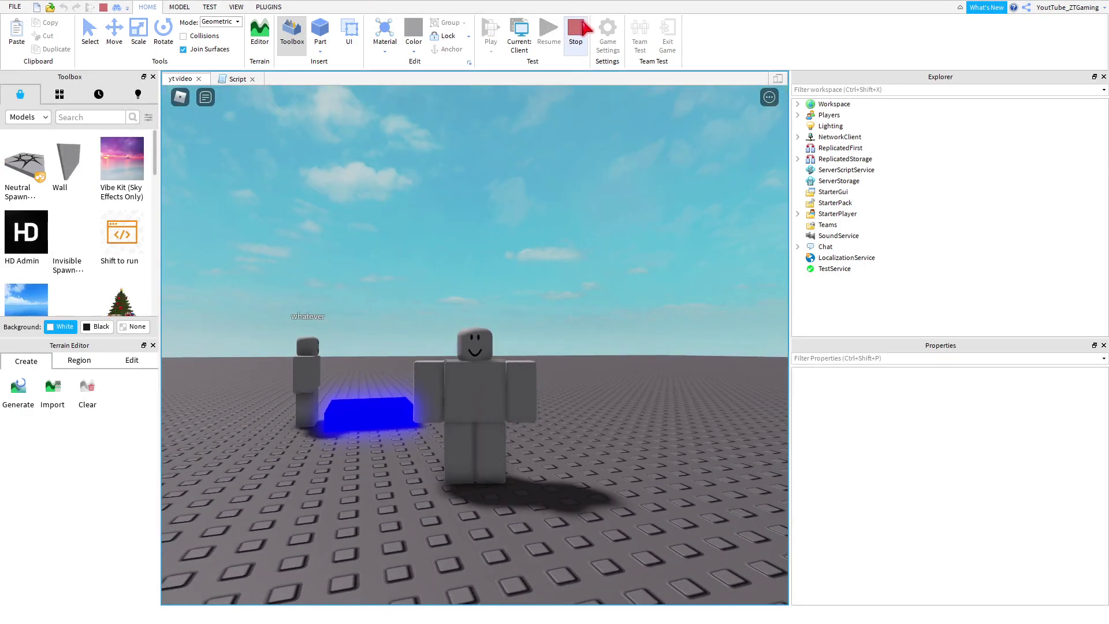
pyautogui.click(576, 29)
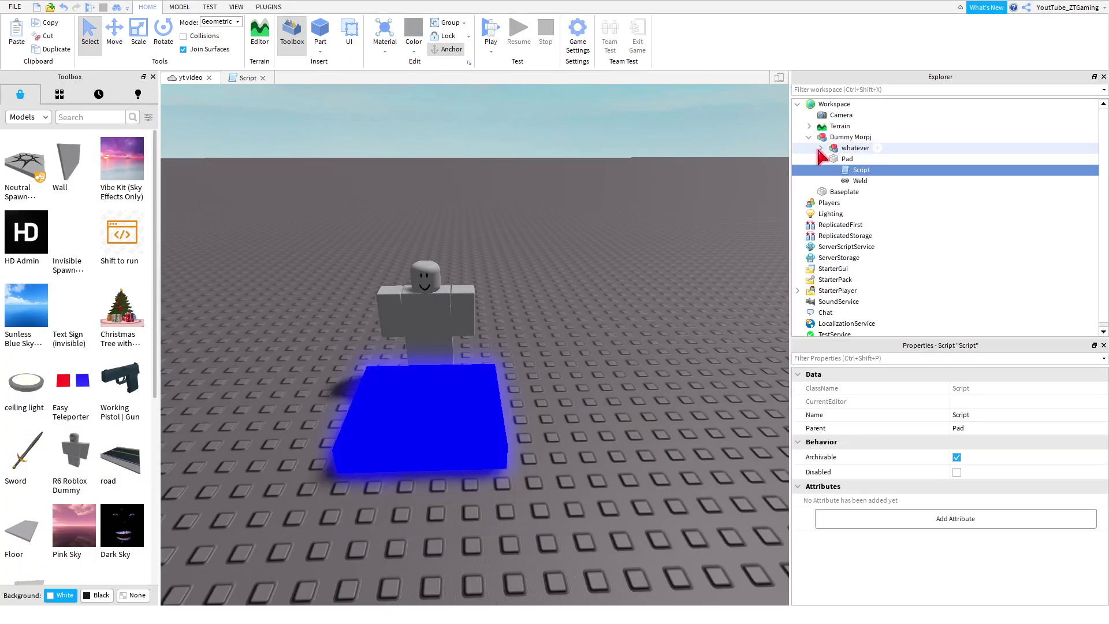
# - In the Pad's script, change the BrickColor on line 11 to "Gold" and on line 28 to "White"
pyautogui.click(836, 162)
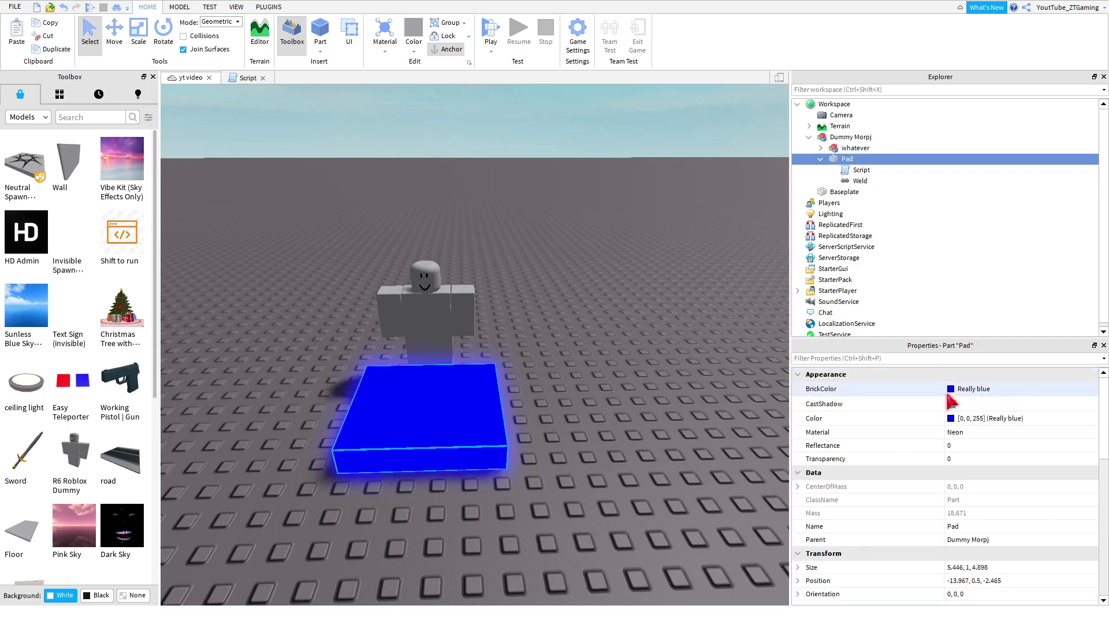
pyautogui.doubleClick(854, 170)
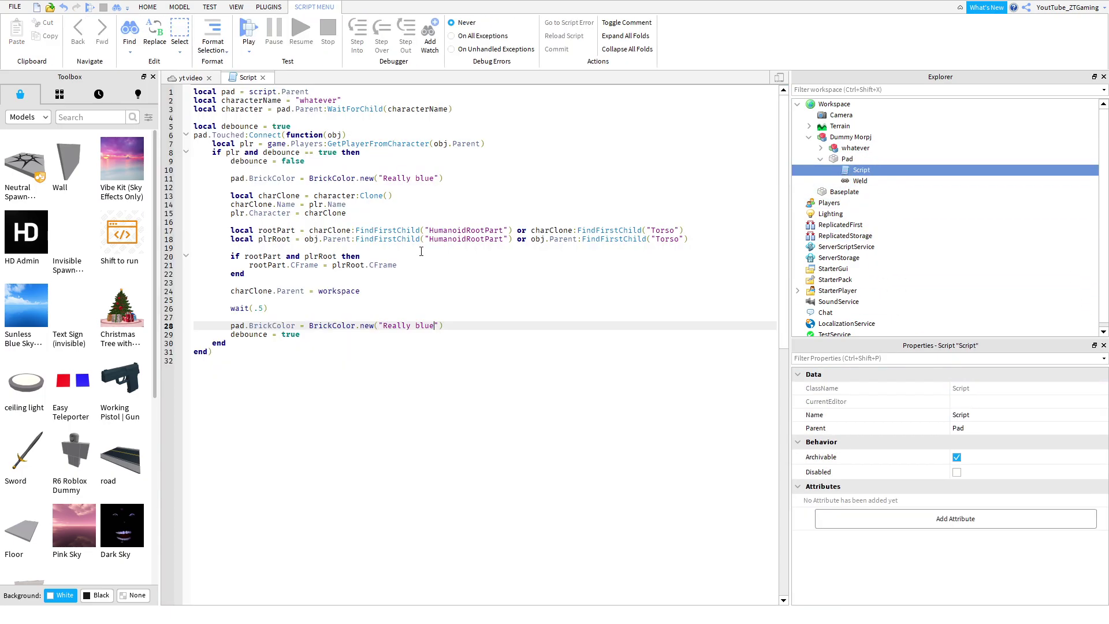
pyautogui.doubleClick(427, 179)
pyautogui.hotkey('ctrl', 'BackSpace')
pyautogui.hotkey('ctrl', 'BackSpace')
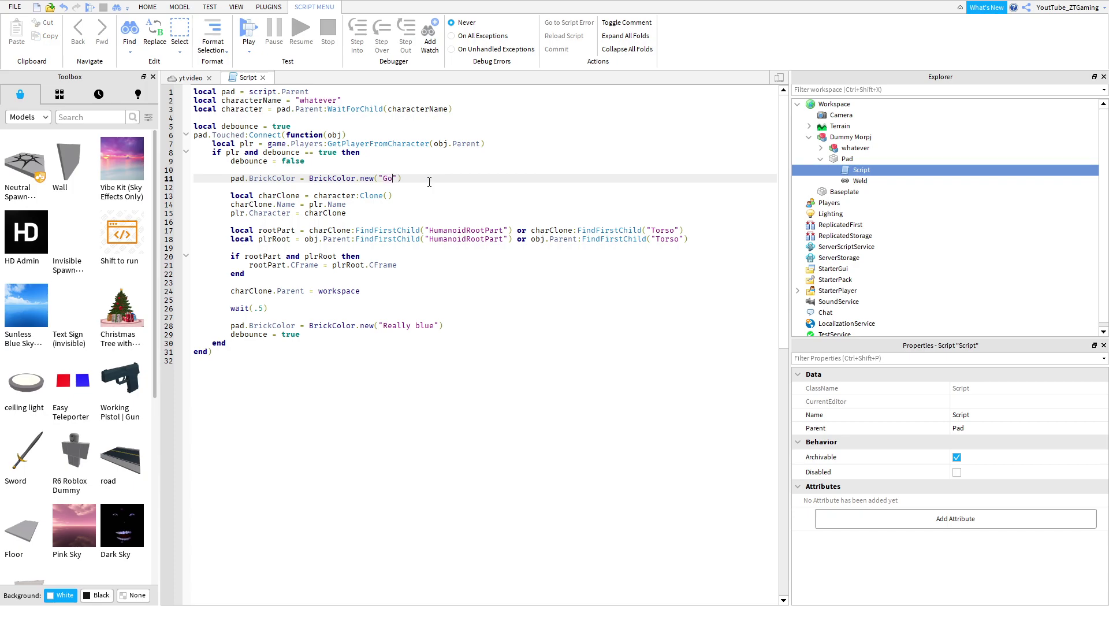
pyautogui.click(425, 327)
pyautogui.hotkey('ctrl', 'BackSpace')
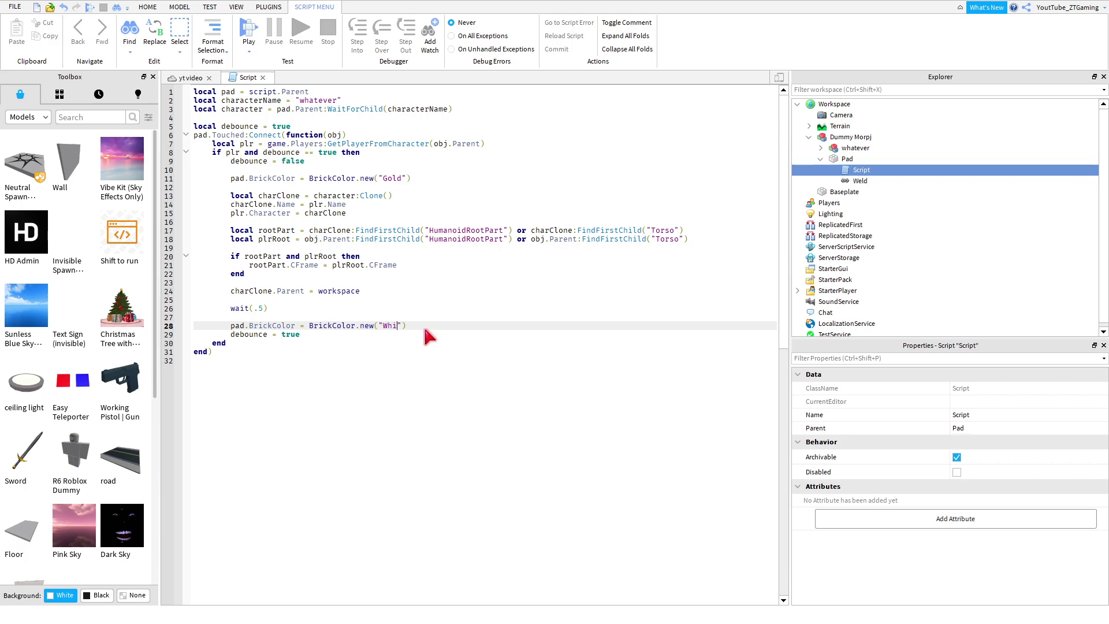
# - Playtest the pad's gold and white colour change by walking the character on and off it repeatedly
pyautogui.click(247, 30)
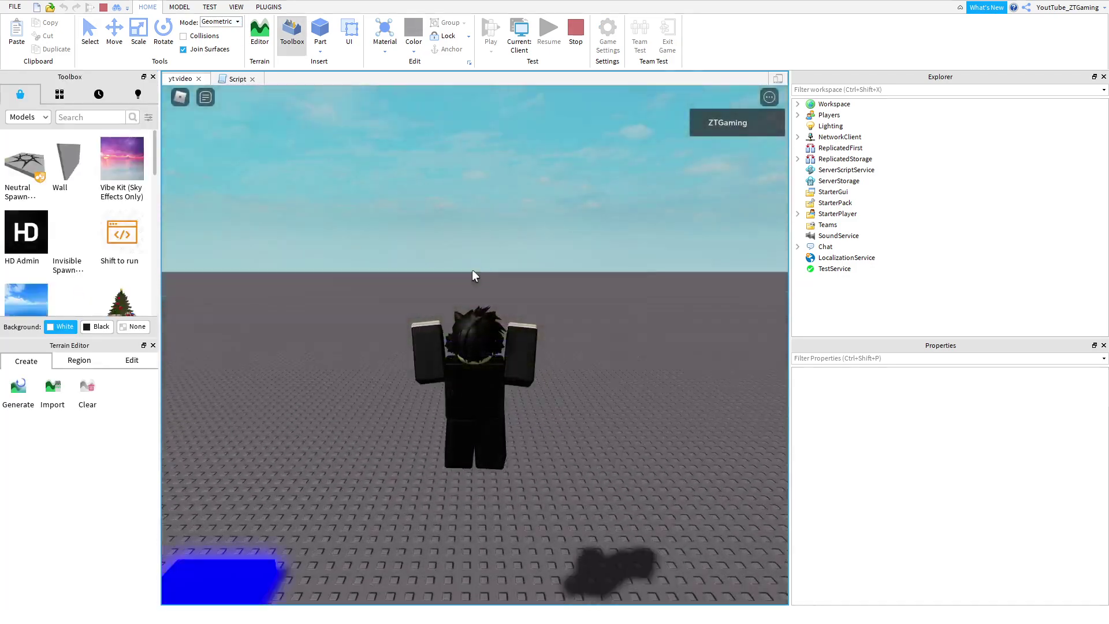
pyautogui.moveTo(473, 269); pyautogui.dragTo(390, 393, button='right')
pyautogui.scroll(-3, 447, 280)
pyautogui.scroll(3, 435, 349)
pyautogui.moveTo(435, 349); pyautogui.dragTo(513, 348, button='right')
pyautogui.press('a')
pyautogui.press('s')
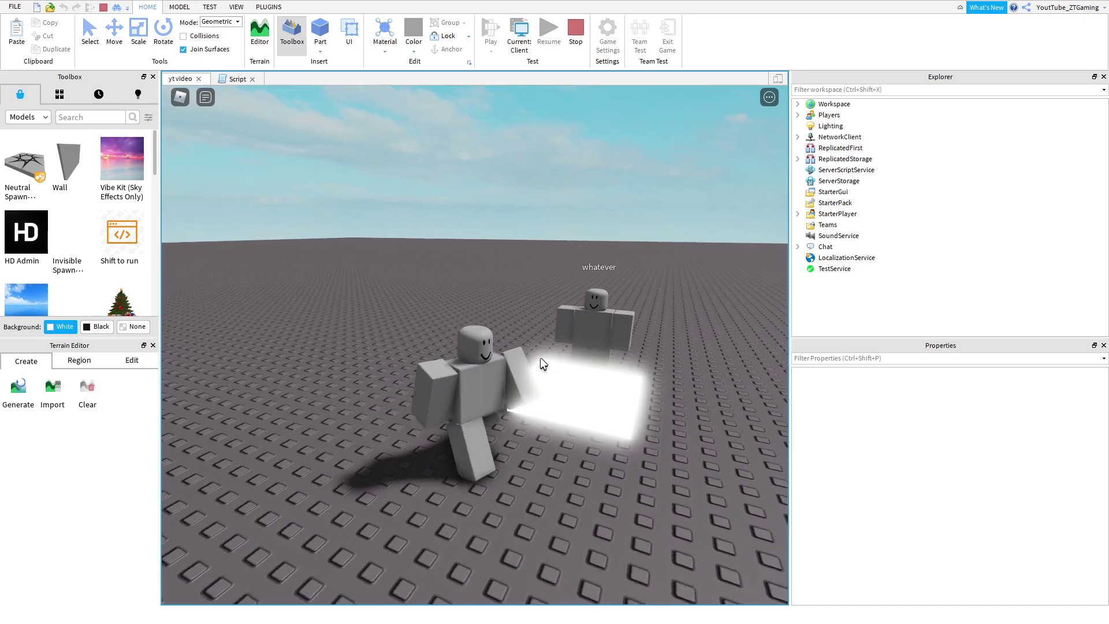
pyautogui.press('w')
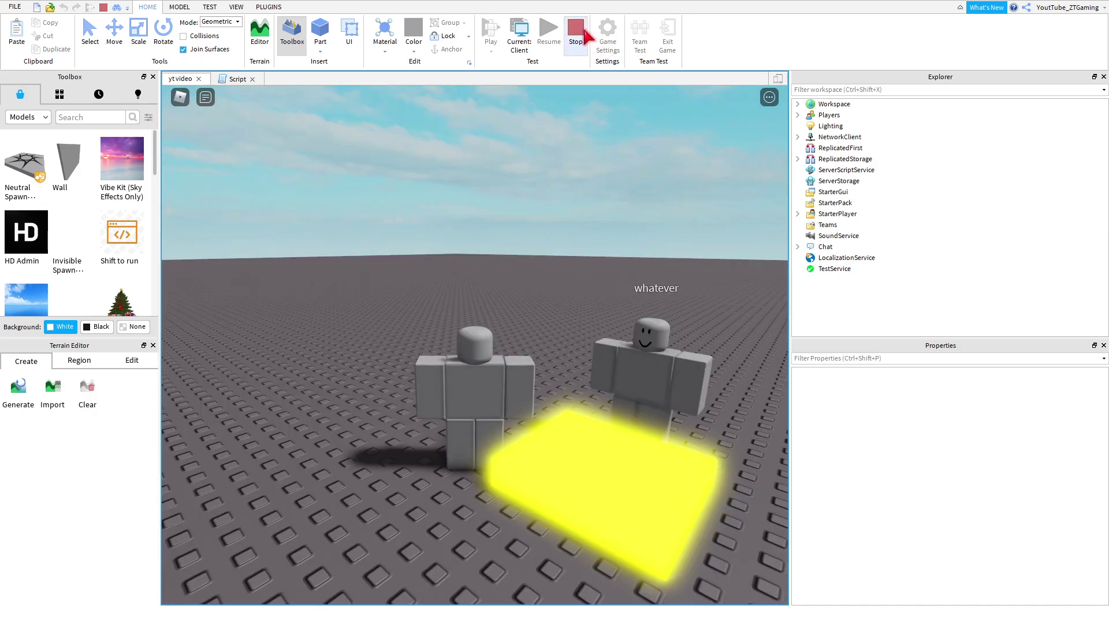
pyautogui.press('a')
pyautogui.scroll(3, 464, 347)
pyautogui.moveTo(464, 347); pyautogui.dragTo(481, 345, button='right')
pyautogui.scroll(-3, 465, 345)
pyautogui.press('d')
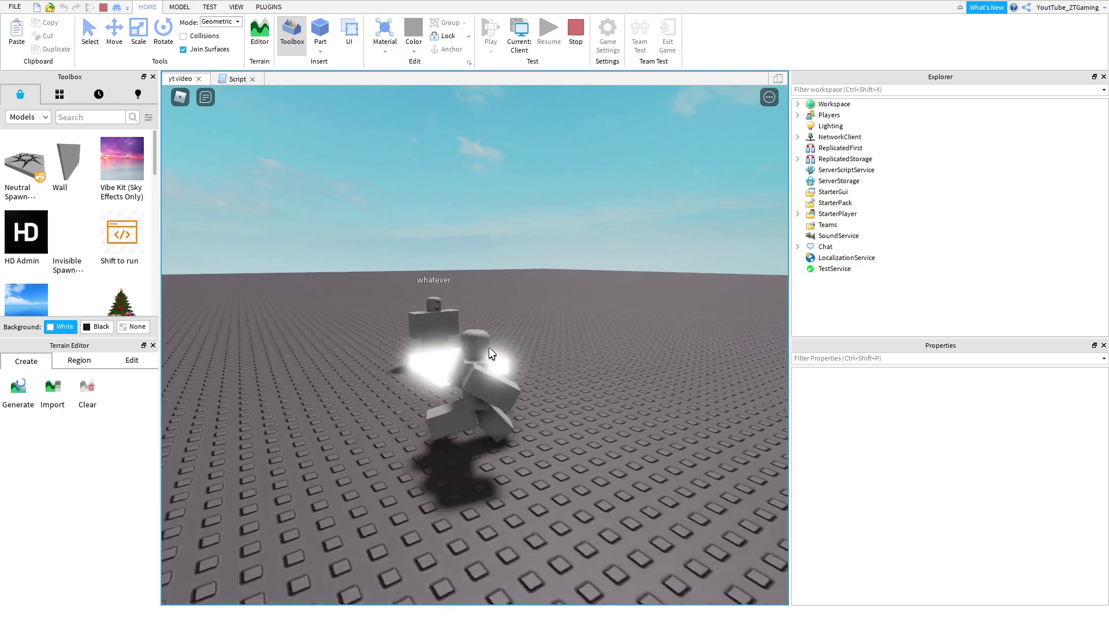
pyautogui.press('a')
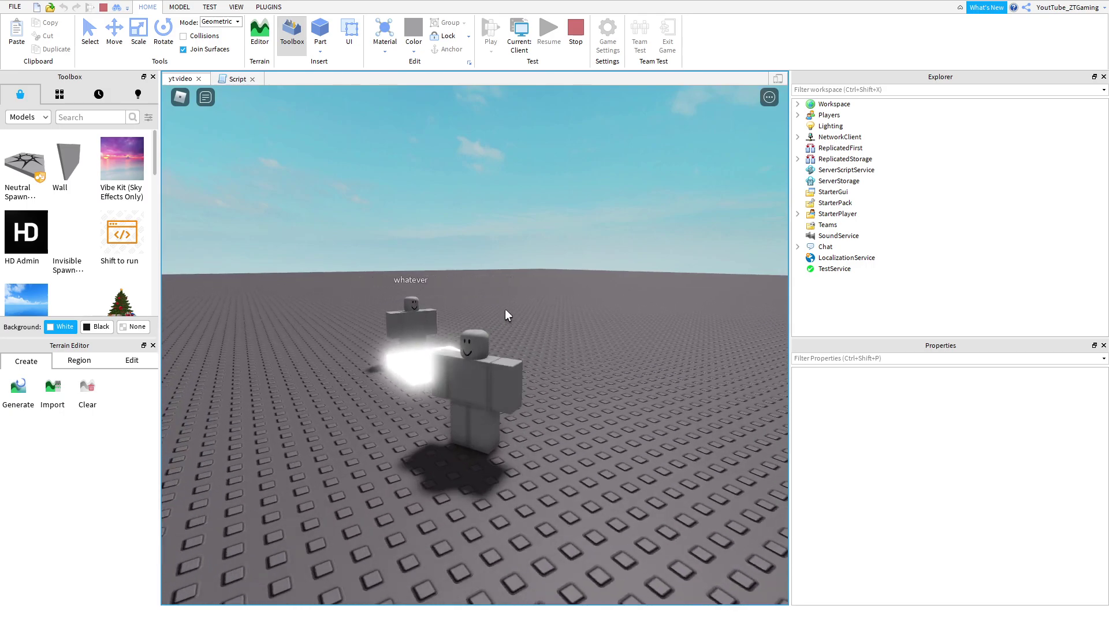
# - Examine the morphed dummy from different angles and distances while moving it around beside the pad
pyautogui.moveTo(505, 309); pyautogui.dragTo(504, 303, button='right')
pyautogui.scroll(3, 504, 304)
pyautogui.scroll(-2, 505, 304)
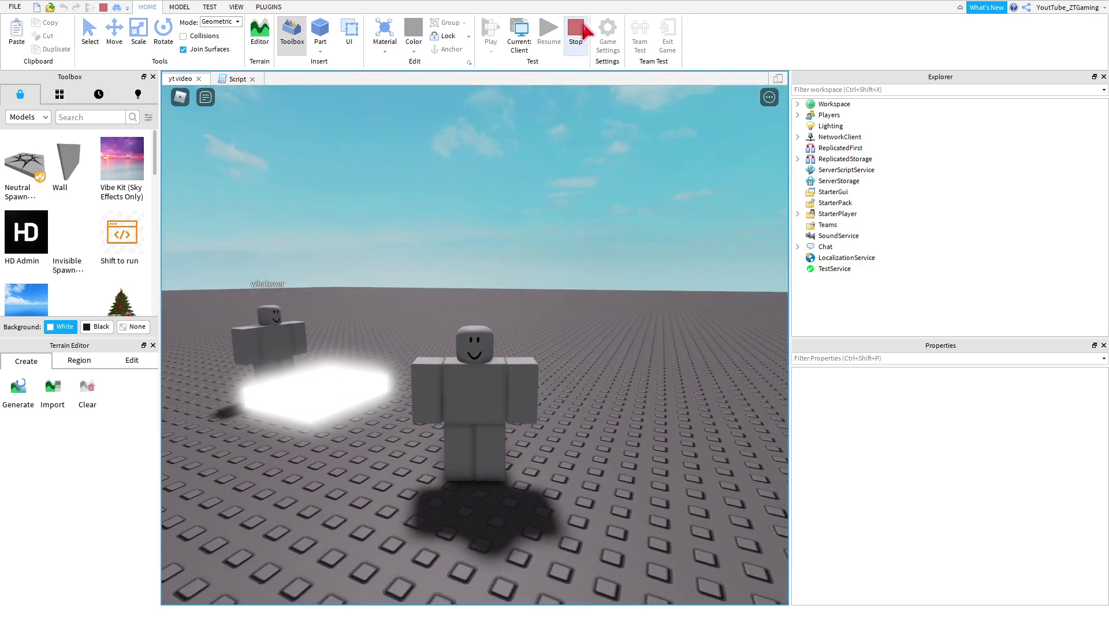
pyautogui.press('w')
pyautogui.press('s')
pyautogui.moveTo(491, 207); pyautogui.dragTo(493, 207, button='right')
pyautogui.scroll(1, 492, 207)
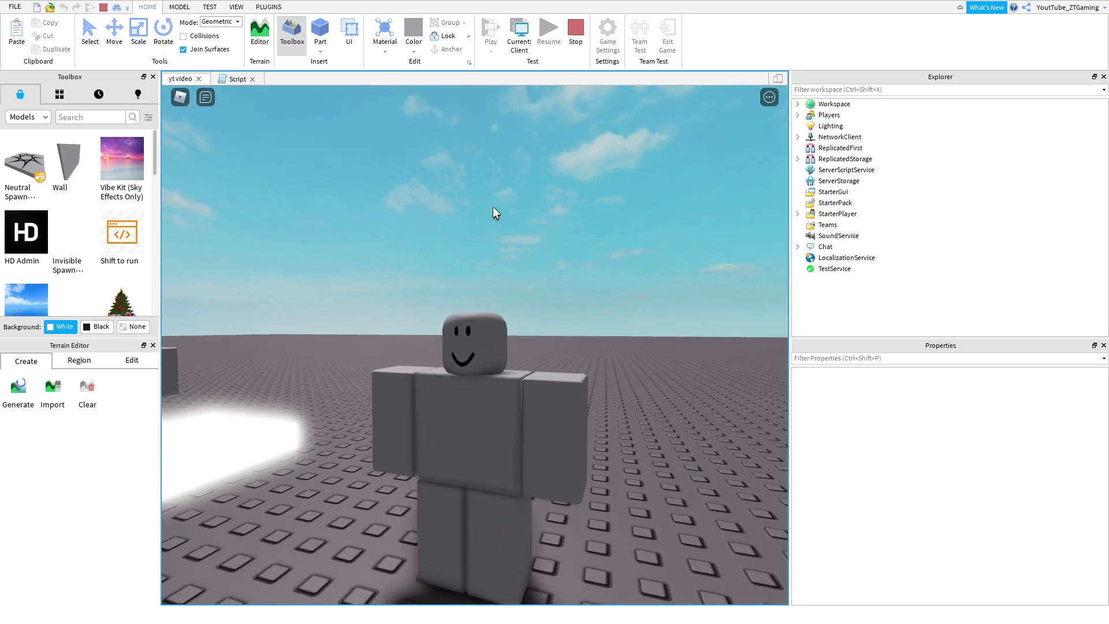
pyautogui.moveTo(493, 207); pyautogui.dragTo(463, 207, button='right')
pyautogui.scroll(-2, 463, 207)
pyautogui.click(582, 35)
pyautogui.moveTo(528, 184); pyautogui.dragTo(534, 173, button='right')
pyautogui.press('s')
pyautogui.press('d')
pyautogui.press('w')
pyautogui.press('a')
pyautogui.press('s')
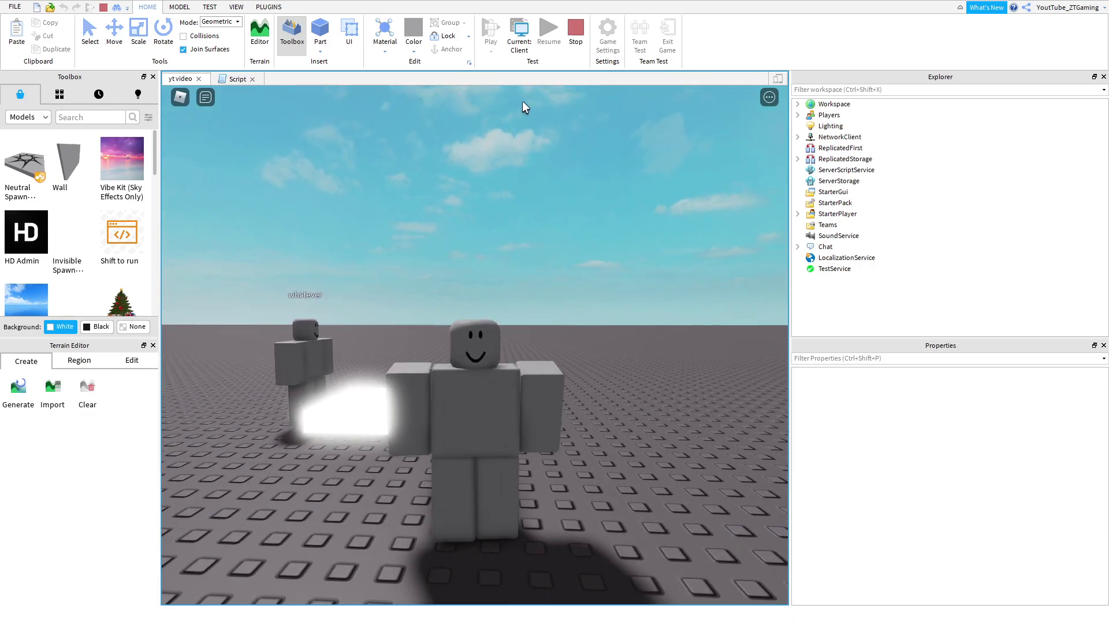